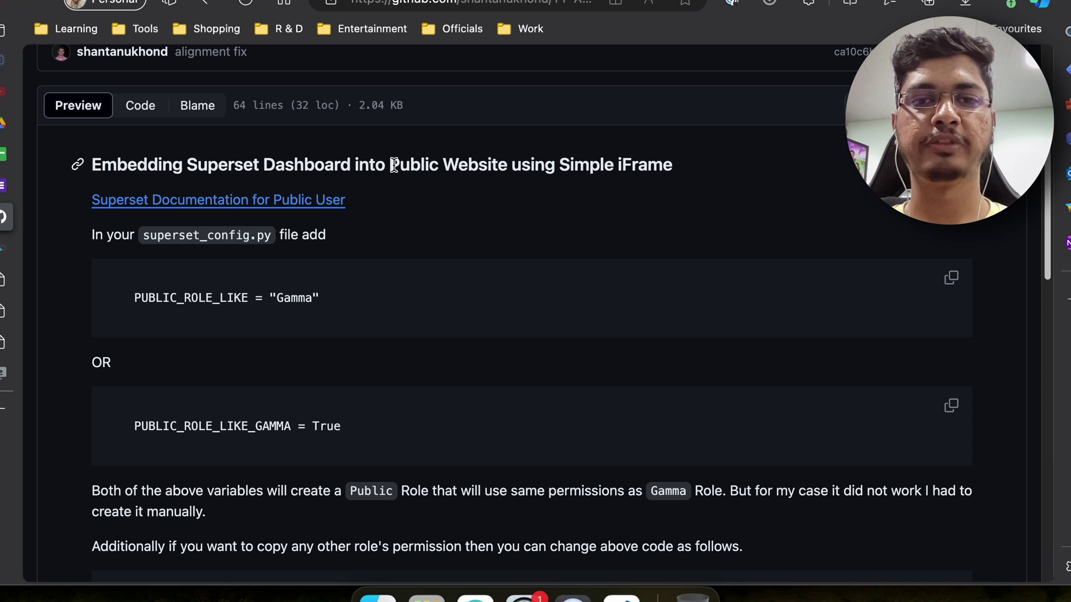
Step: Read the GitHub embedding README, highlighting 'Public Website' in its heading
{"action": "left_click_drag", "start_coordinate": [394, 165], "coordinate": [508, 167]}
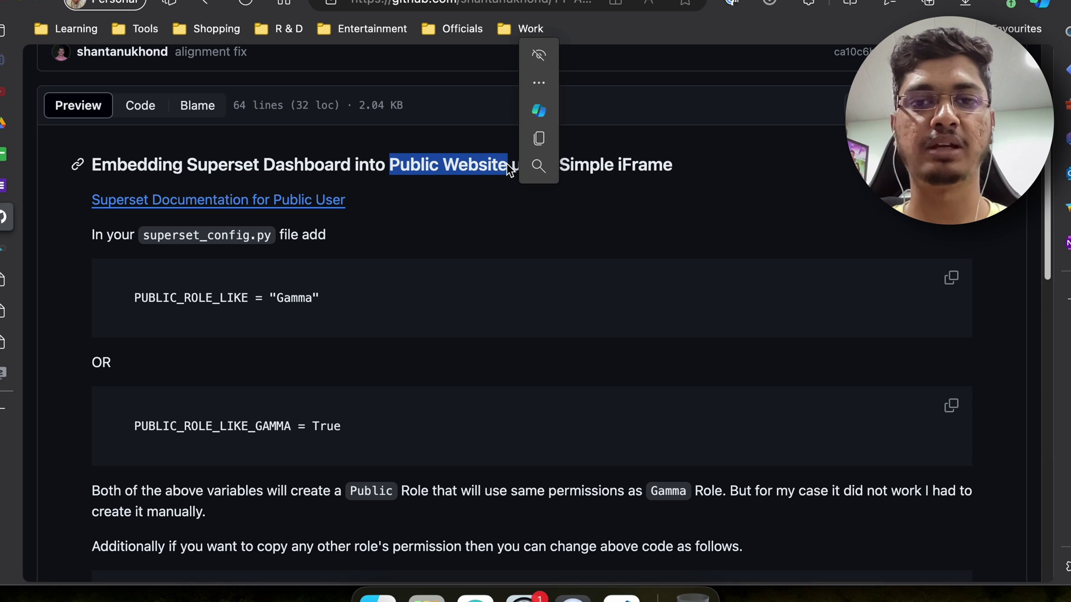
{"action": "left_click", "coordinate": [507, 217]}
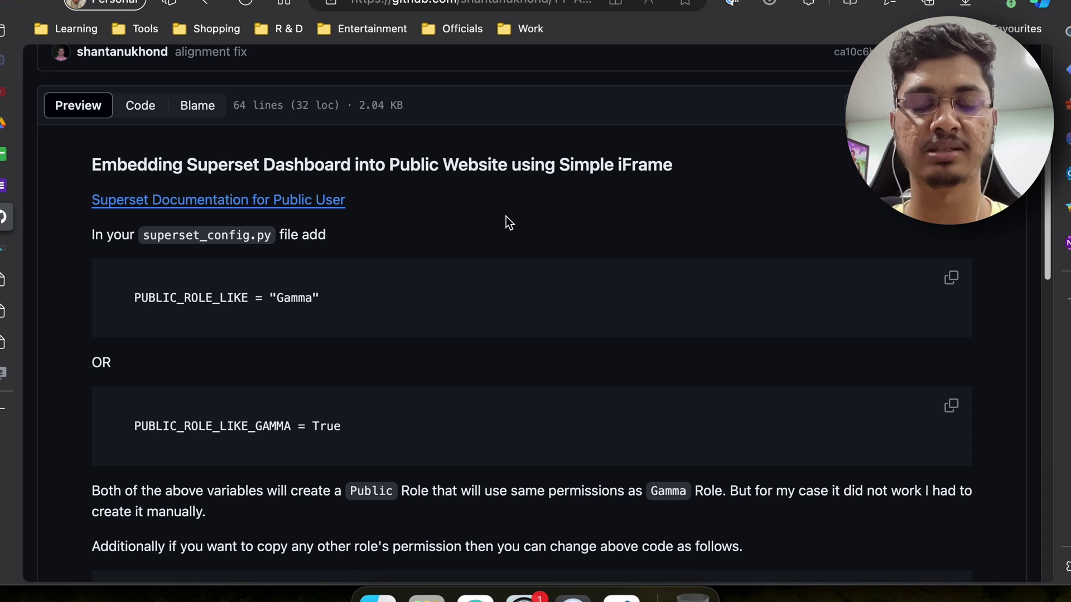
{"action": "scroll", "coordinate": [449, 327], "scroll_direction": "down", "scroll_amount": 3}
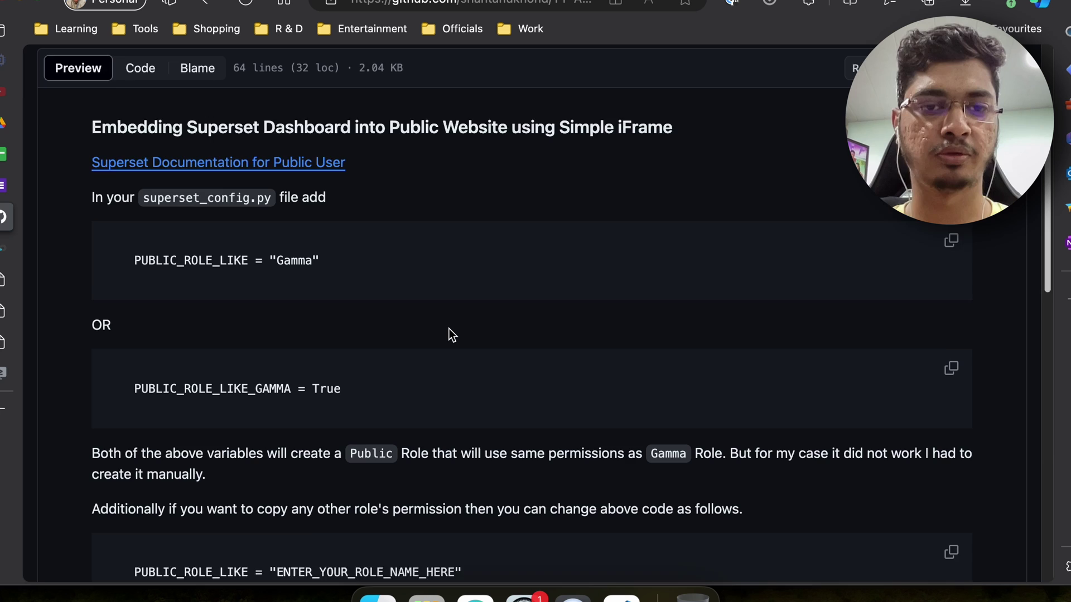
{"action": "scroll", "coordinate": [449, 328], "scroll_direction": "up", "scroll_amount": 2}
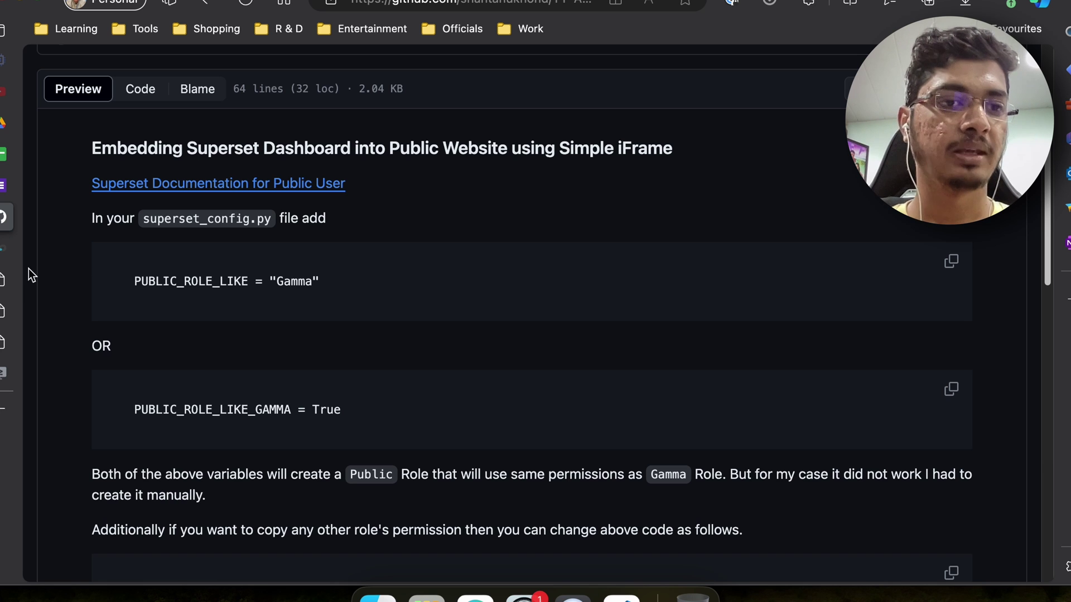
Step: On the Sales Dashboard, toggle the Draft badge beside the title to Published
{"action": "left_click", "coordinate": [8, 283]}
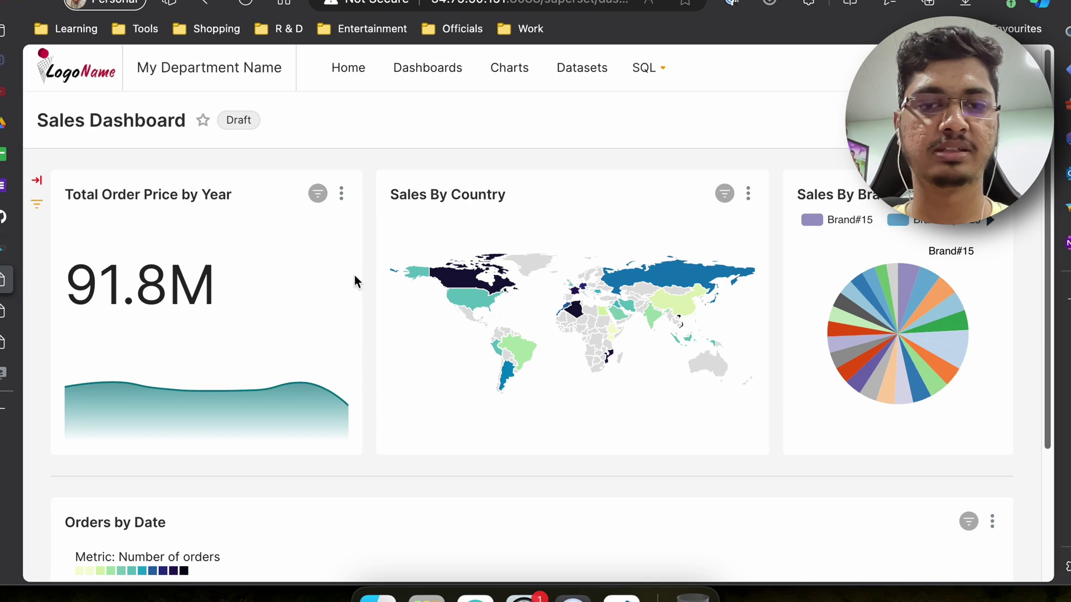
{"action": "scroll", "coordinate": [355, 280], "scroll_direction": "down", "scroll_amount": 3}
{"action": "scroll", "coordinate": [354, 275], "scroll_direction": "down", "scroll_amount": 2}
{"action": "scroll", "coordinate": [354, 283], "scroll_direction": "up", "scroll_amount": 5}
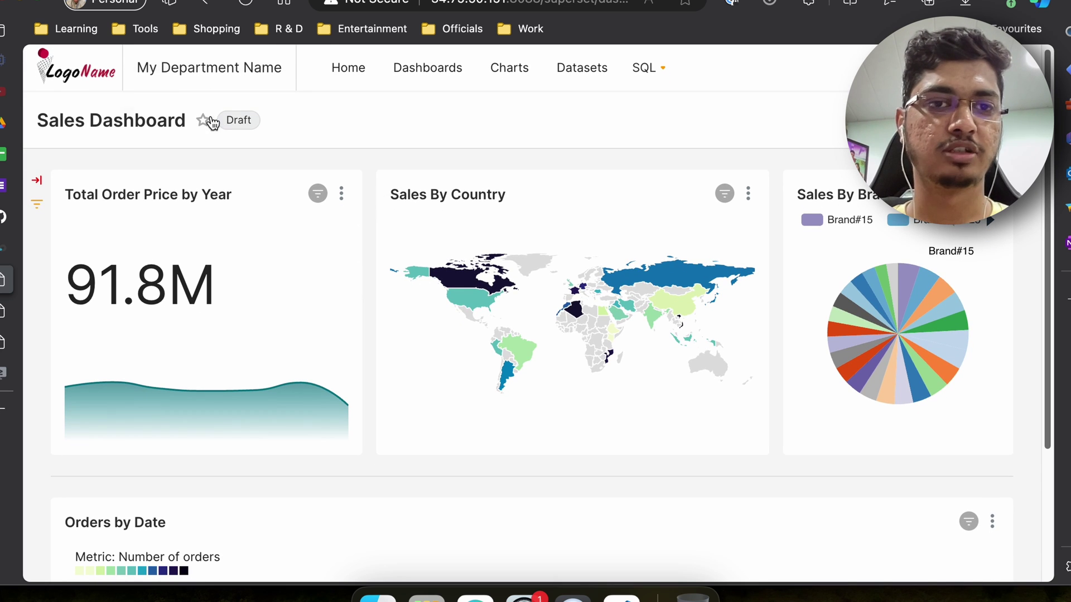
{"action": "left_click", "coordinate": [238, 121]}
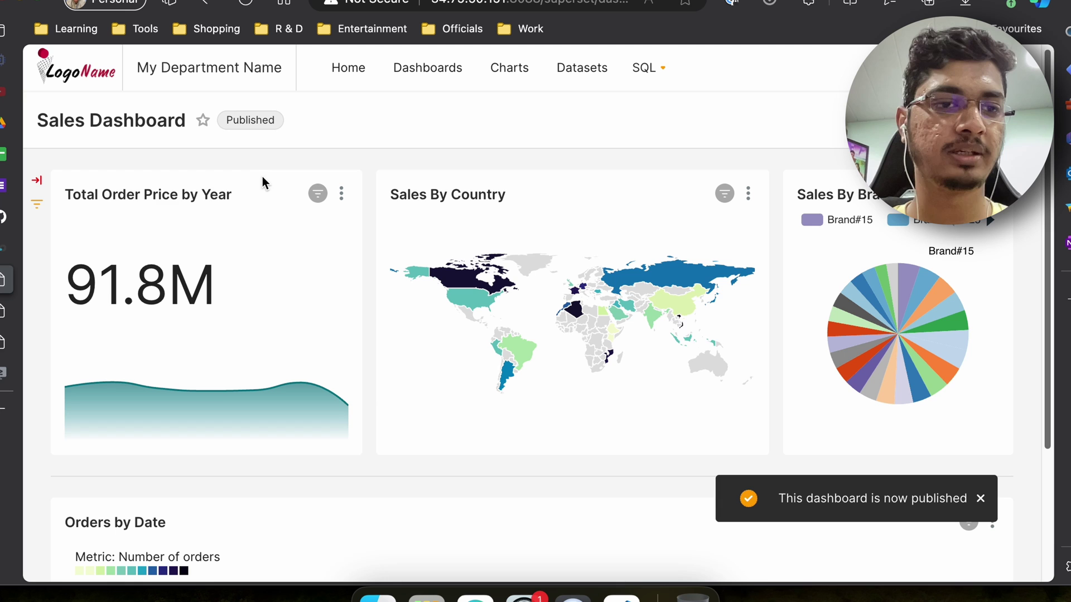
{"action": "left_click", "coordinate": [8, 225]}
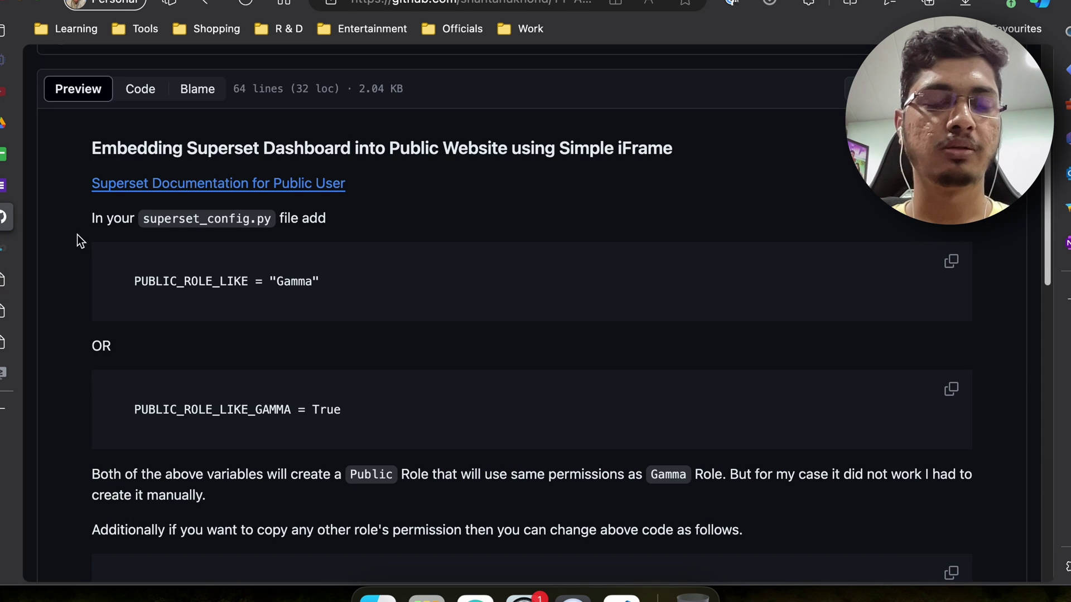
{"action": "scroll", "coordinate": [317, 306], "scroll_direction": "up", "scroll_amount": 3}
{"action": "scroll", "coordinate": [317, 306], "scroll_direction": "down", "scroll_amount": 2}
{"action": "scroll", "coordinate": [317, 307], "scroll_direction": "down", "scroll_amount": 1}
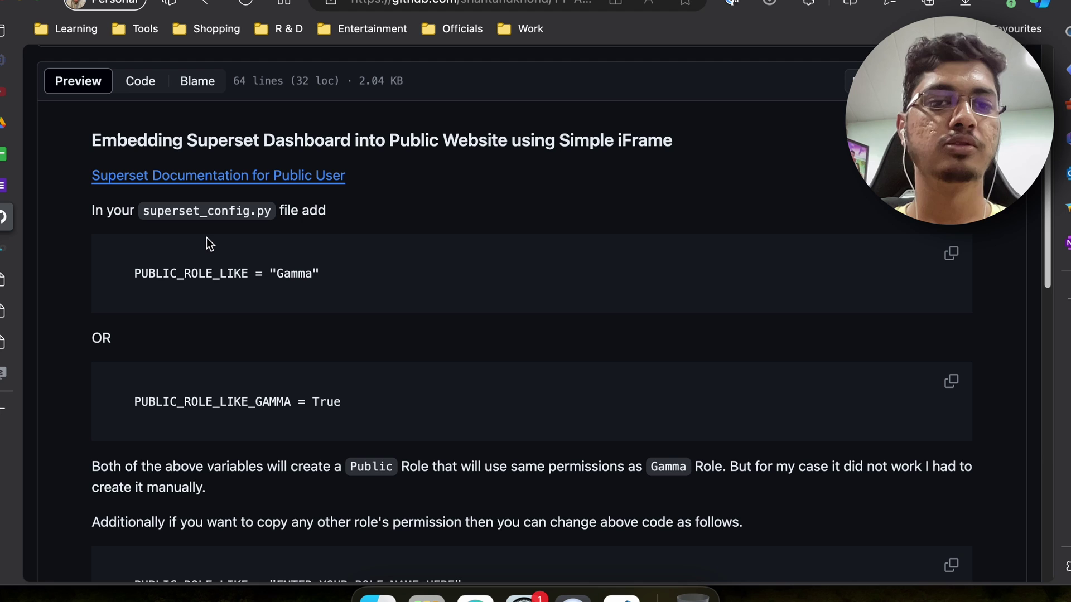
{"action": "left_click_drag", "start_coordinate": [132, 273], "coordinate": [339, 281]}
{"action": "key", "text": "super+c"}
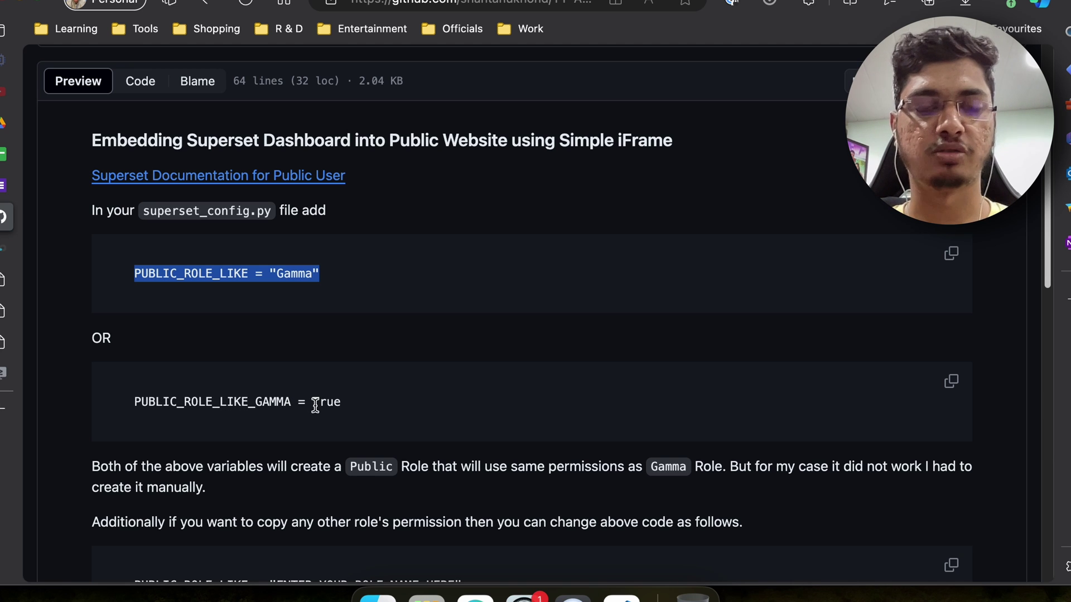
{"action": "left_click", "coordinate": [191, 290]}
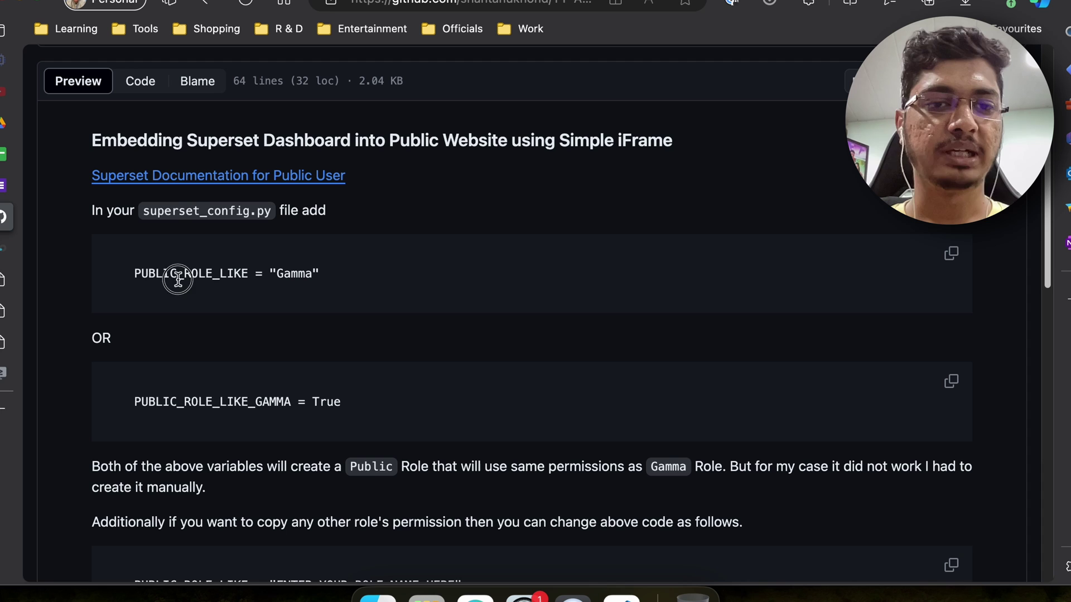
{"action": "left_click_drag", "start_coordinate": [178, 278], "coordinate": [126, 277]}
{"action": "double_click", "coordinate": [301, 276]}
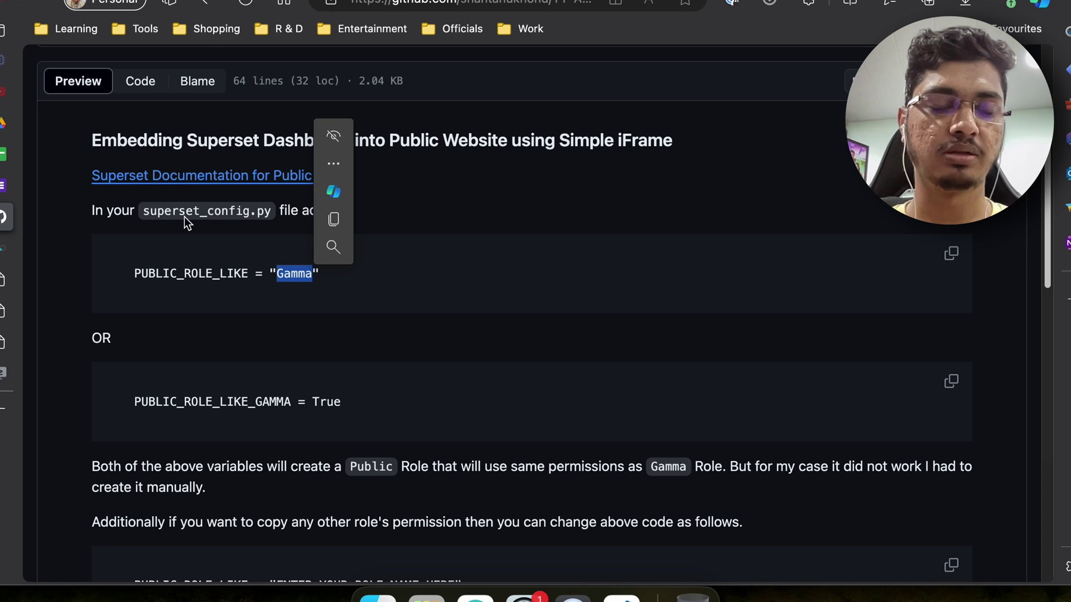
{"action": "scroll", "coordinate": [259, 317], "scroll_direction": "down", "scroll_amount": 3}
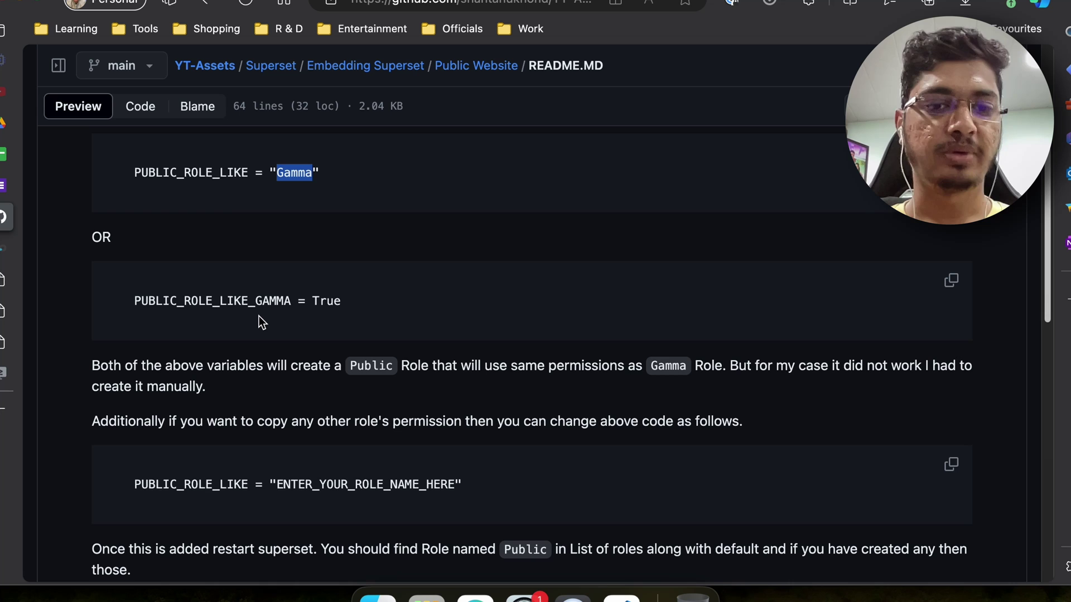
{"action": "scroll", "coordinate": [309, 403], "scroll_direction": "up", "scroll_amount": 2}
{"action": "left_click", "coordinate": [357, 259]}
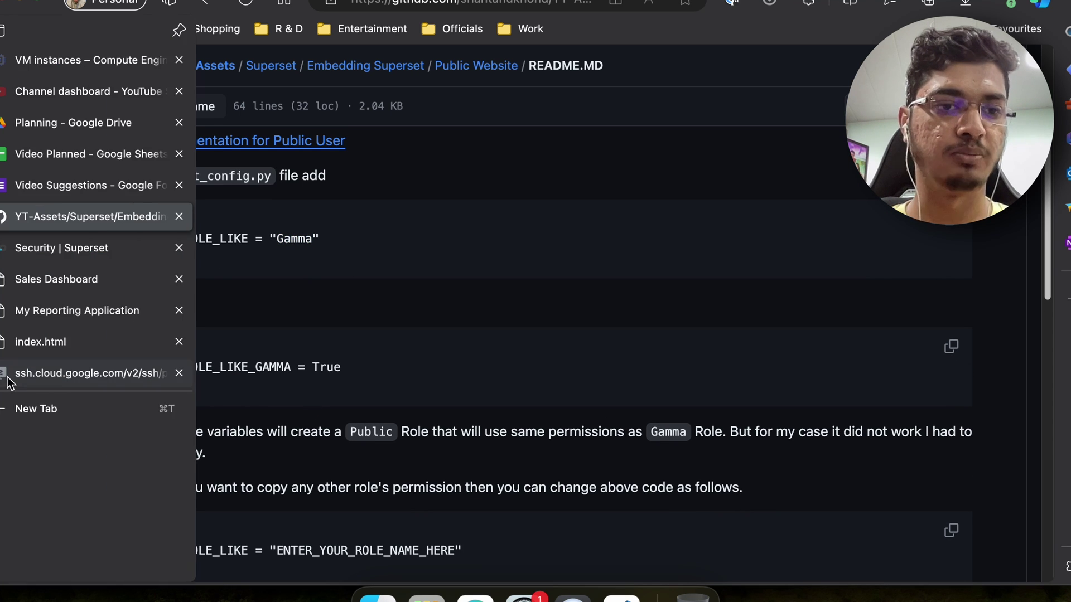
Step: In the SSH terminal, clear the screen and change directory to /app/superset
{"action": "left_click", "coordinate": [33, 375]}
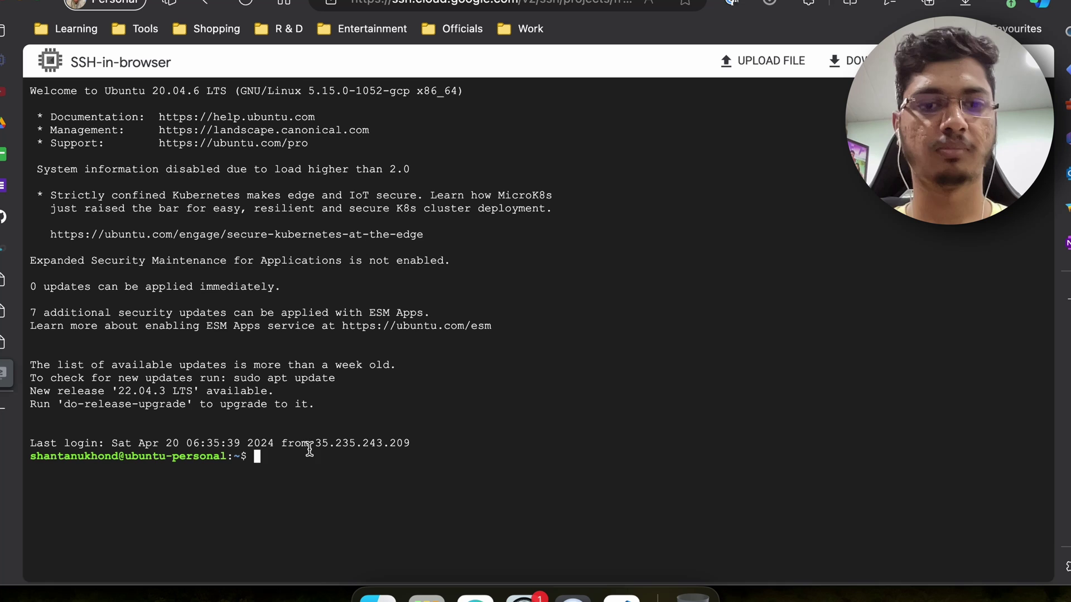
{"action": "type", "text": "clear"}
{"action": "key", "text": "Return"}
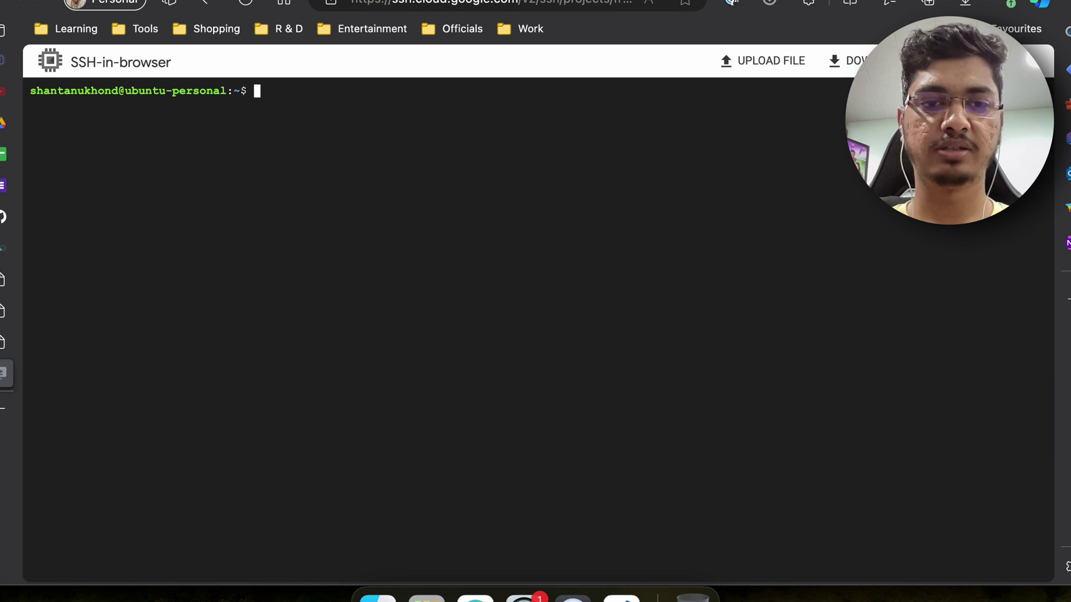
{"action": "type", "text": "/"}
{"action": "key", "text": "BackSpace"}
{"action": "type", "text": "cd /a"}
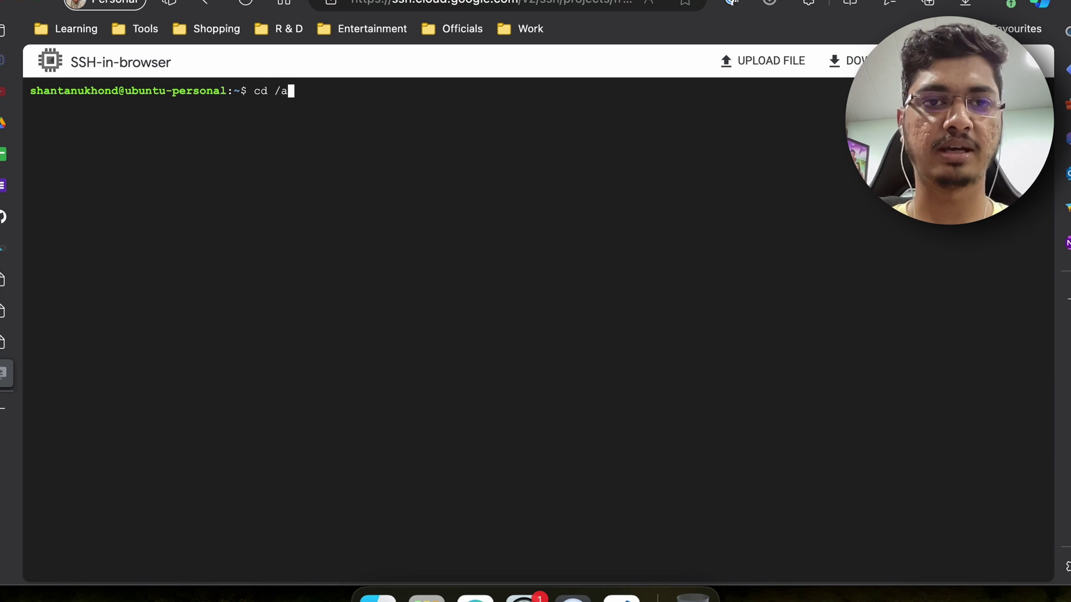
{"action": "type", "text": "pp/s"}
{"action": "key", "text": "Tab"}
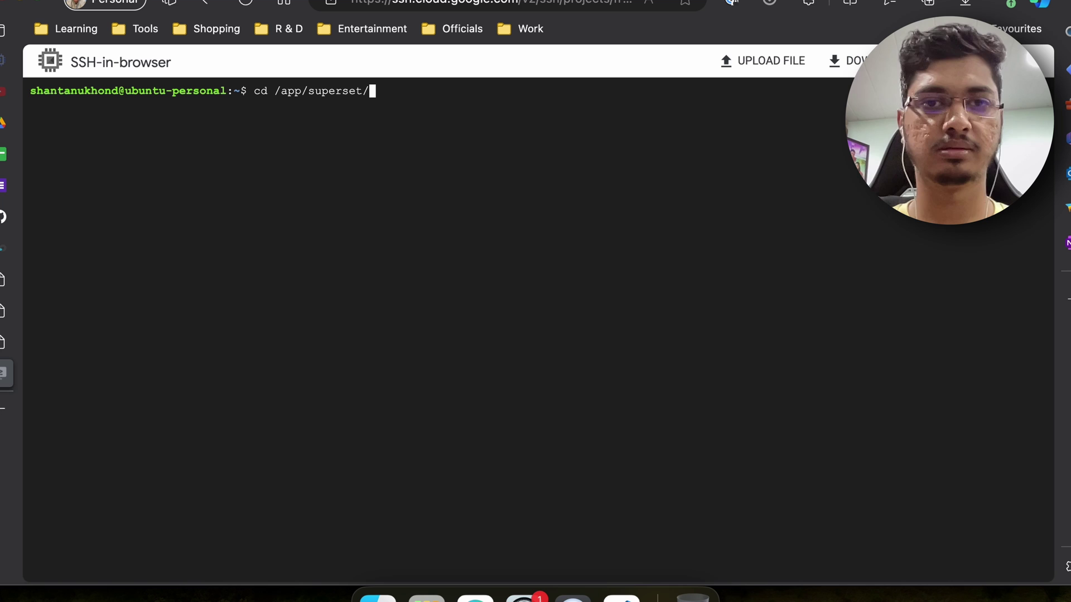
{"action": "key", "text": "Return"}
{"action": "type", "text": "clear"}
{"action": "key", "text": "Return"}
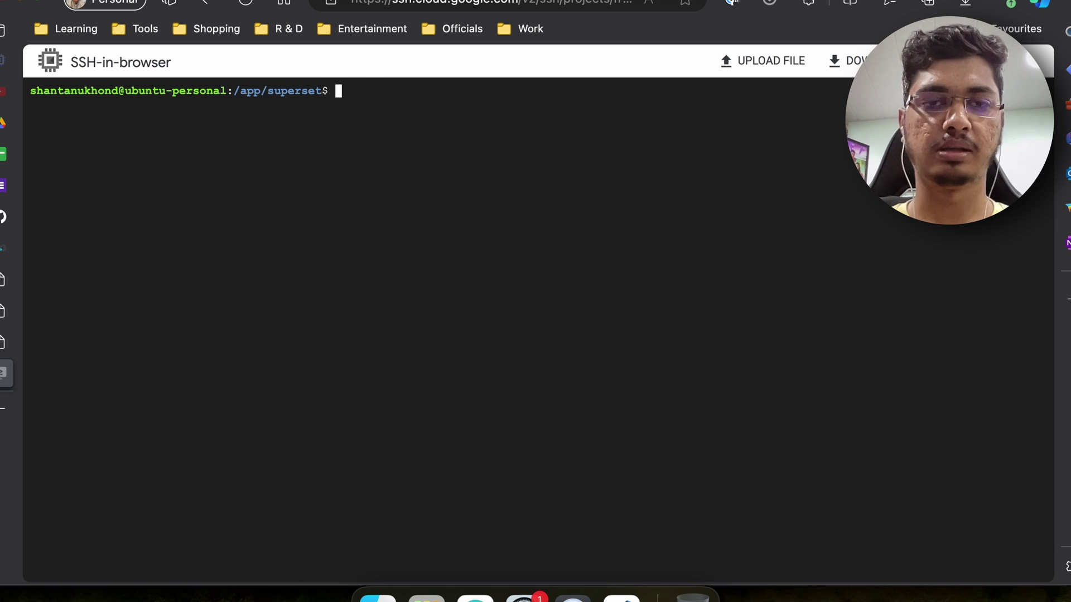
Step: In nano, paste PUBLIC_ROLE_LIKE = "Gamma" below WTF_CSRF_ENABLED in superset_config.py and save
{"action": "type", "text": "nano s"}
{"action": "key", "text": "Tab"}
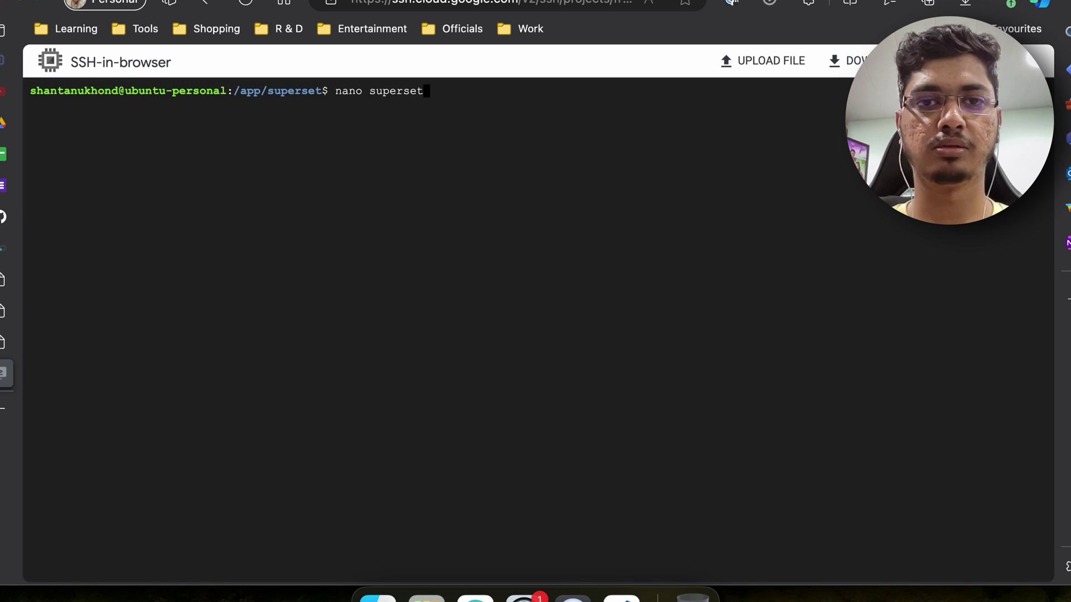
{"action": "type", "text": "_c"}
{"action": "key", "text": "Tab"}
{"action": "key", "text": "Return"}
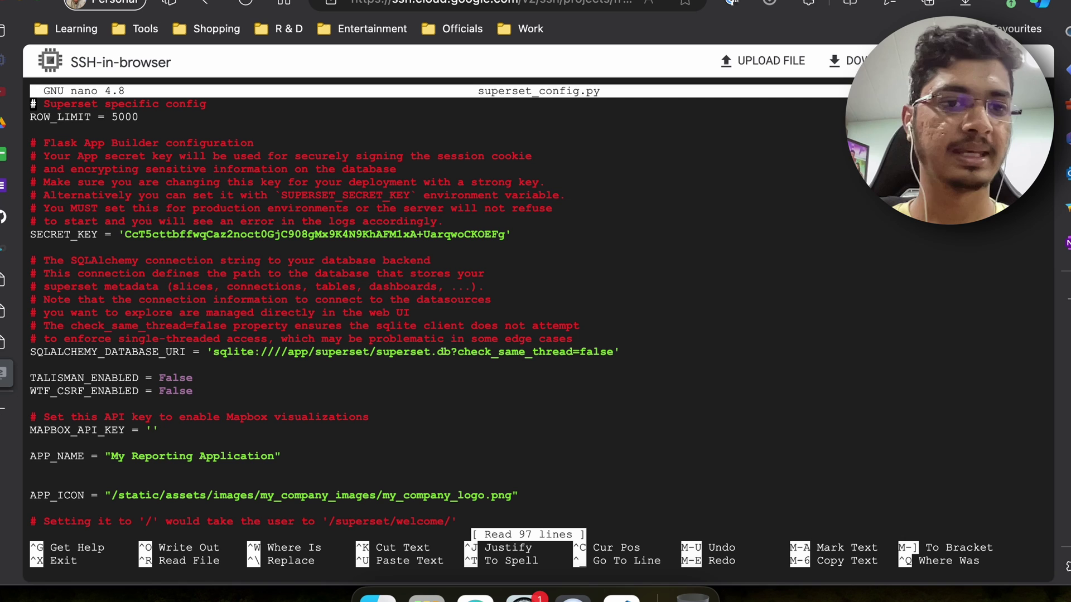
{"action": "key", "text": "Down"}
{"action": "key", "text": "Down"}
{"action": "key", "text": "Down"}
{"action": "key", "text": "Down"}
{"action": "key", "text": "Down"}
{"action": "key", "text": "Down"}
{"action": "key", "text": "Down"}
{"action": "key", "text": "Down"}
{"action": "key", "text": "Down"}
{"action": "key", "text": "Down"}
{"action": "key", "text": "Down"}
{"action": "key", "text": "Down"}
{"action": "key", "text": "Down"}
{"action": "key", "text": "Down"}
{"action": "key", "text": "Down"}
{"action": "key", "text": "Down"}
{"action": "key", "text": "Down"}
{"action": "key", "text": "Down"}
{"action": "key", "text": "Down"}
{"action": "key", "text": "Down"}
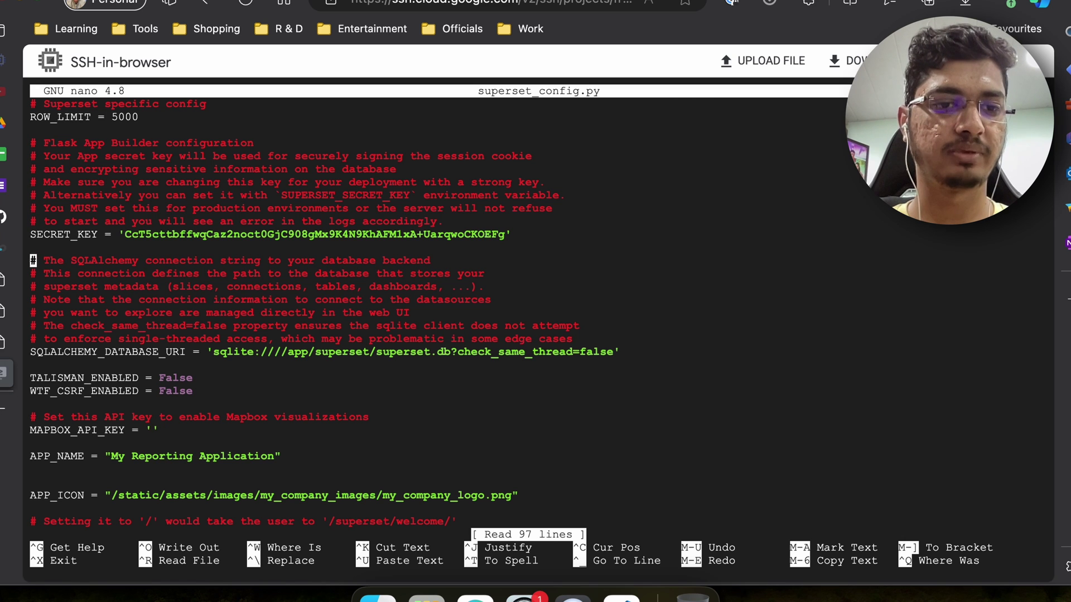
{"action": "key", "text": "Down"}
{"action": "key", "text": "Return"}
{"action": "key", "text": "Return"}
{"action": "key", "text": "Return"}
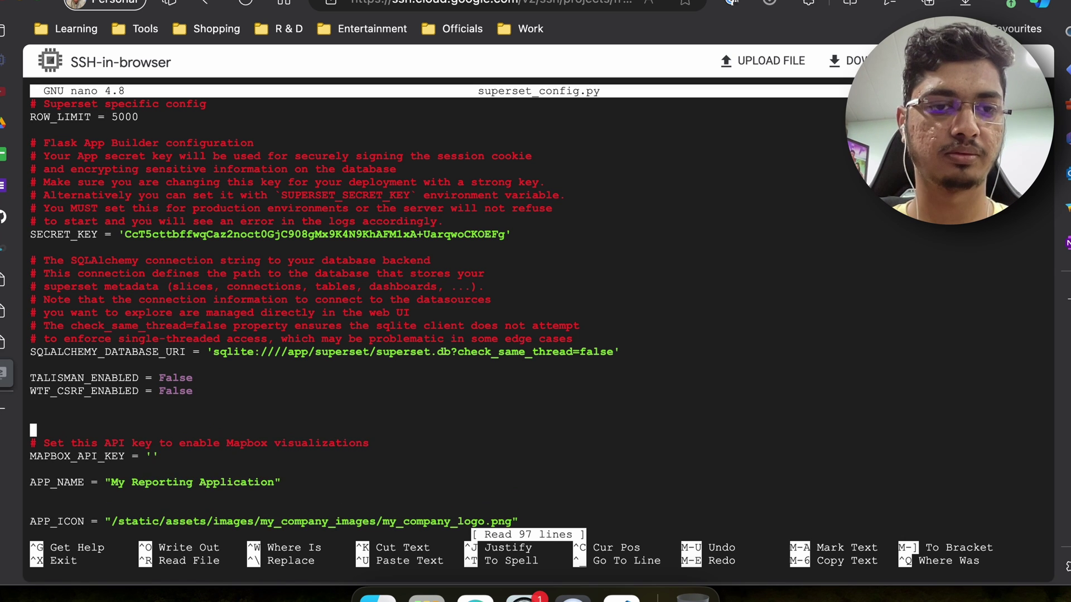
{"action": "key", "text": "Up"}
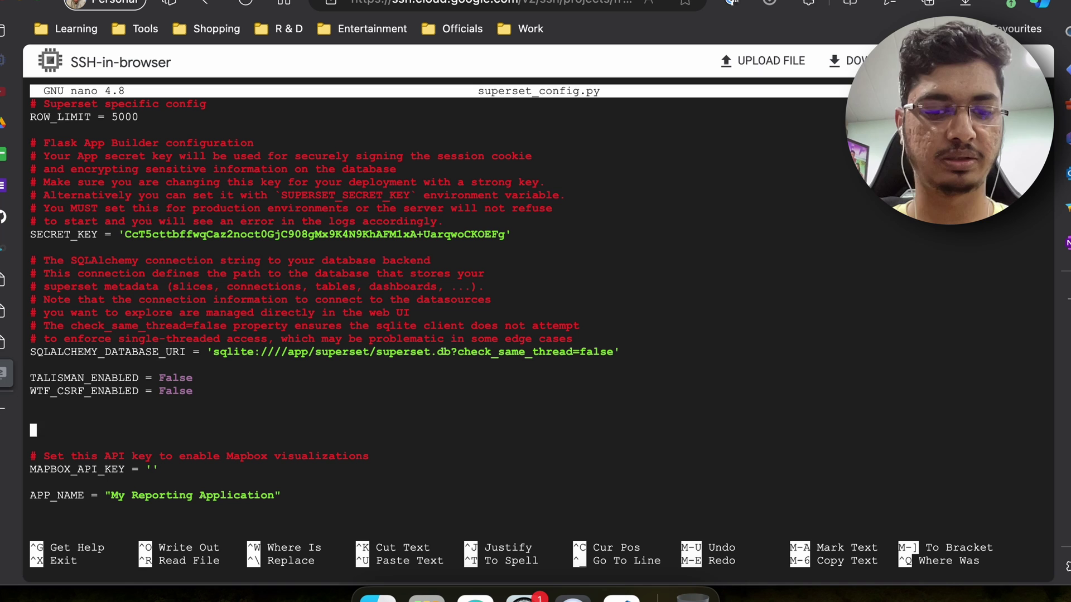
{"action": "key", "text": "super+v"}
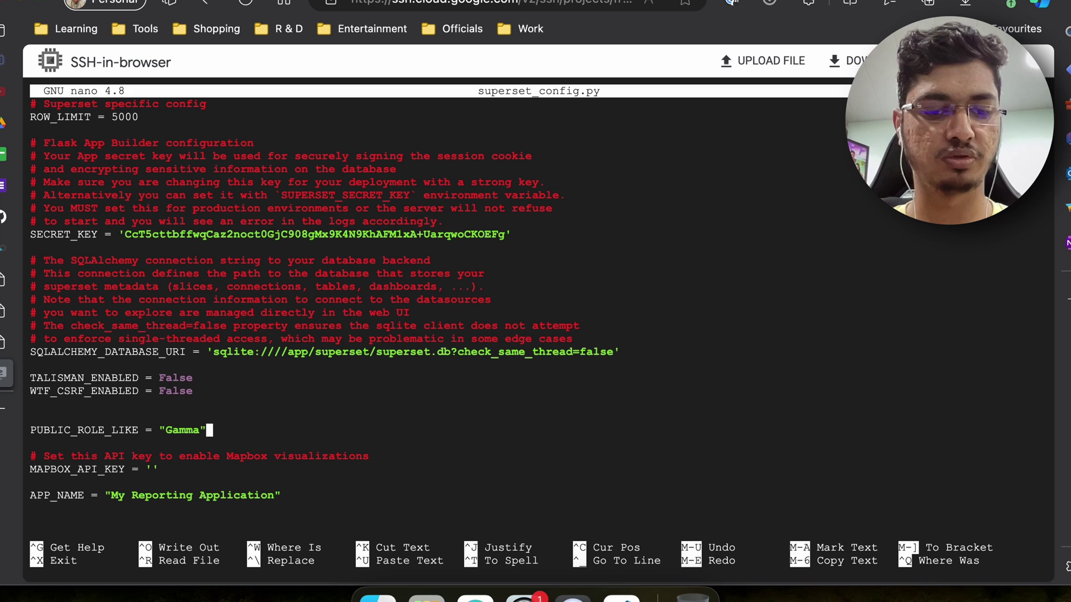
{"action": "key", "text": "ctrl+o"}
{"action": "key", "text": "Return"}
Step: Exit nano and rerun the systemctl command to restart the superset service
{"action": "key", "text": "ctrl+x"}
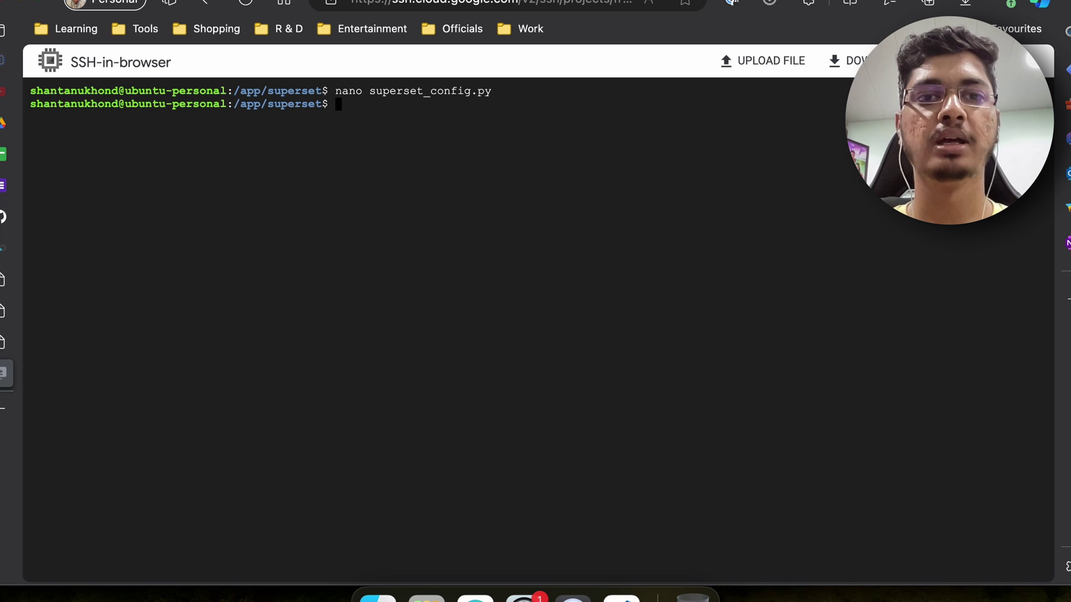
{"action": "key", "text": "Up"}
{"action": "key", "text": "Up"}
{"action": "key", "text": "Up"}
{"action": "key", "text": "Up"}
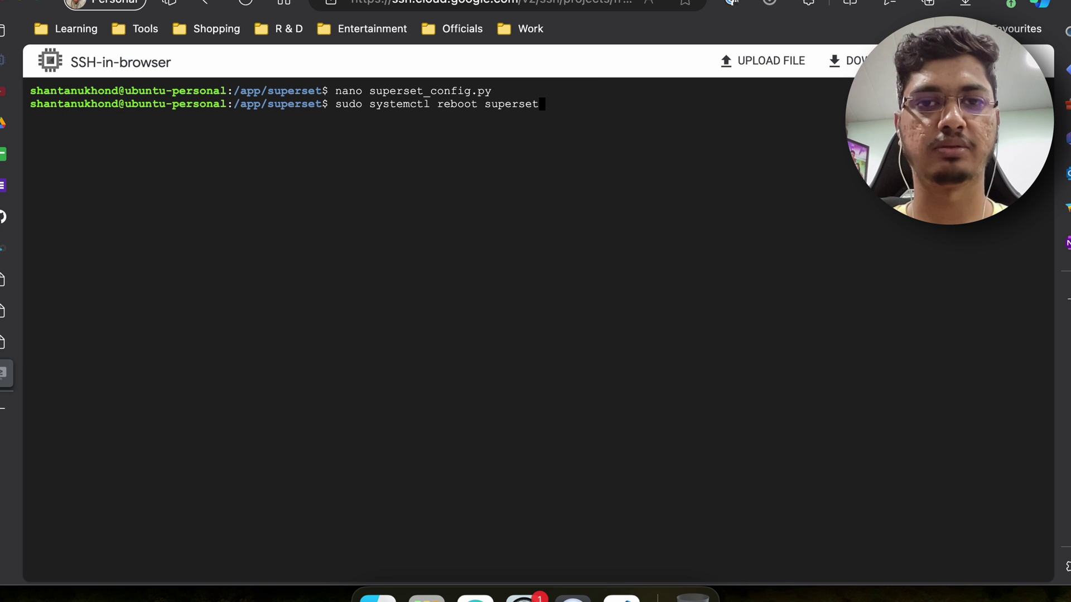
{"action": "key", "text": "Return"}
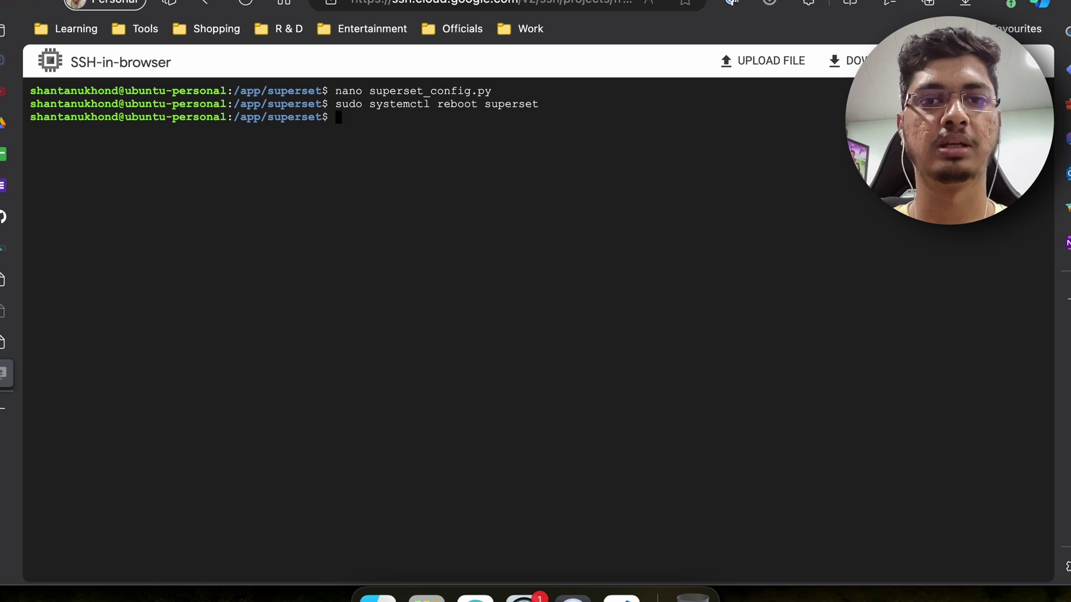
Step: Edit the recalled command to 'sudo systemctl status superset' and run it
{"action": "key", "text": "Up"}
{"action": "key", "text": "Left"}
{"action": "key", "text": "Left"}
{"action": "key", "text": "Left"}
{"action": "key", "text": "Left"}
{"action": "key", "text": "Left"}
{"action": "key", "text": "Left"}
{"action": "key", "text": "Left"}
{"action": "key", "text": "Left"}
{"action": "key", "text": "Left"}
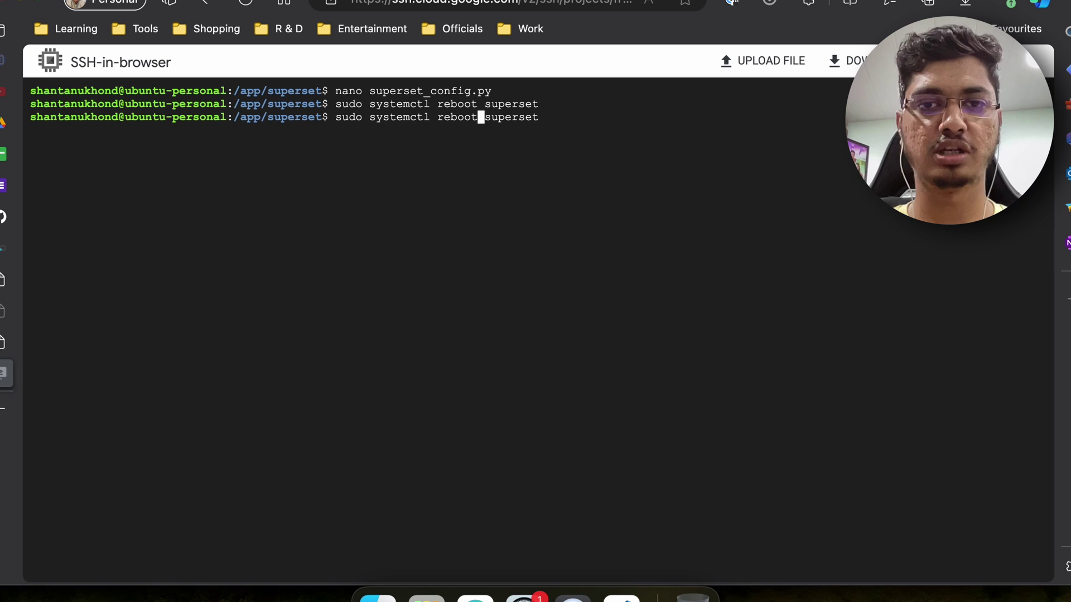
{"action": "key", "text": "BackSpace"}
{"action": "key", "text": "BackSpace"}
{"action": "key", "text": "BackSpace"}
{"action": "key", "text": "BackSpace"}
{"action": "key", "text": "BackSpace"}
{"action": "key", "text": "BackSpace"}
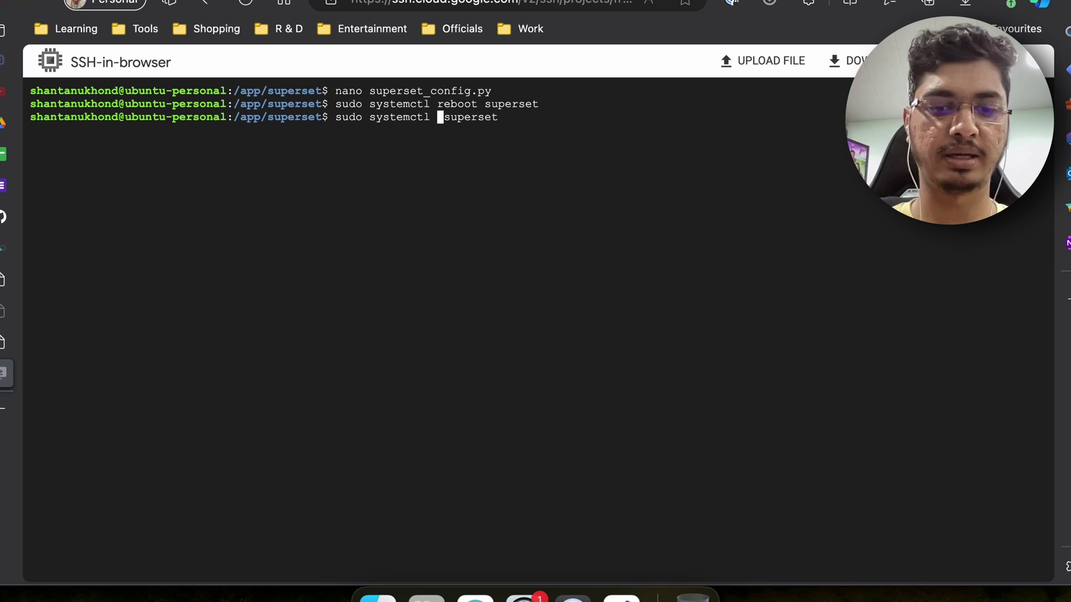
{"action": "type", "text": "status"}
{"action": "key", "text": "Return"}
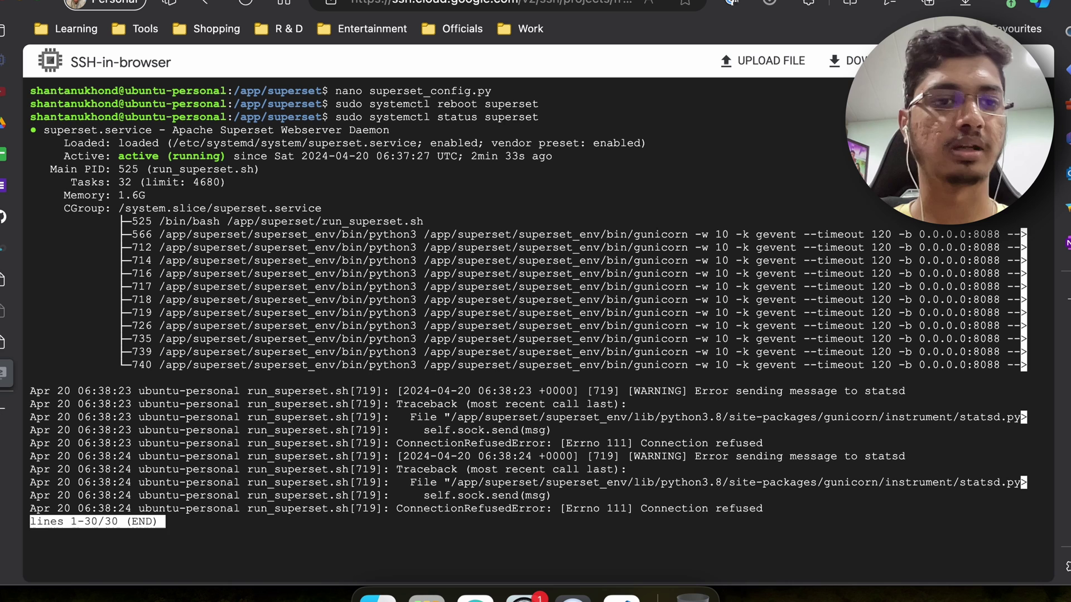
{"action": "mouse_move", "coordinate": [2, 326]}
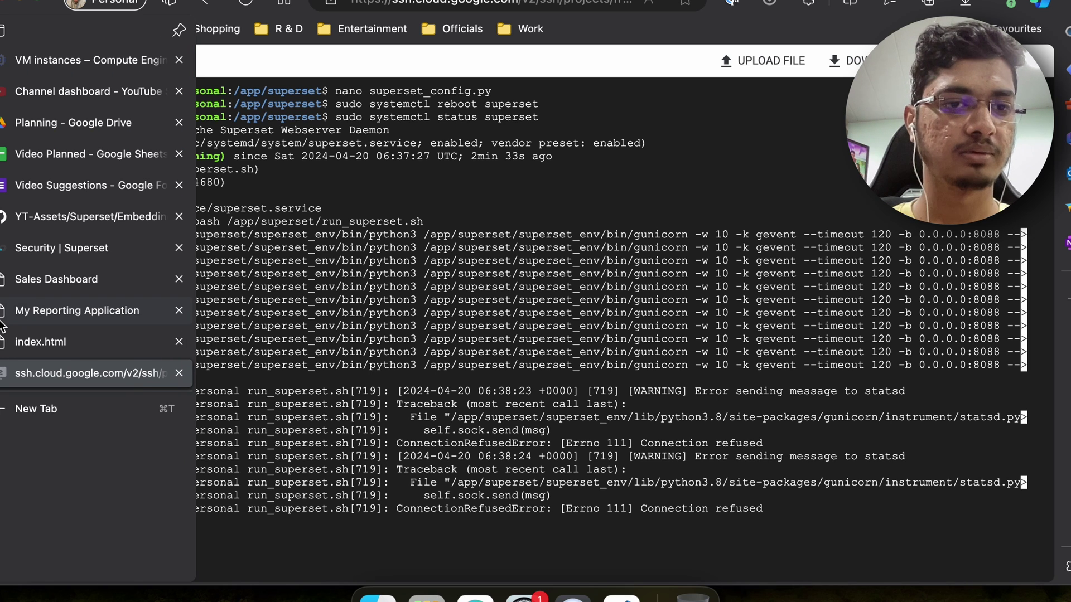
Step: Refresh the Superset List Roles page so the new Public role shows up
{"action": "left_click", "coordinate": [33, 314]}
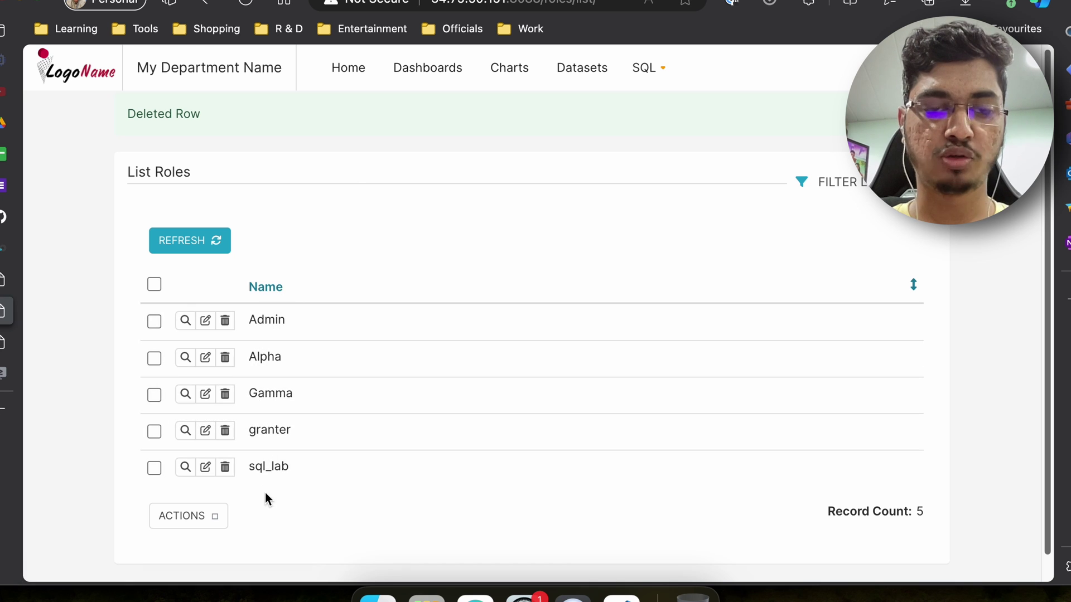
{"action": "left_click", "coordinate": [200, 241]}
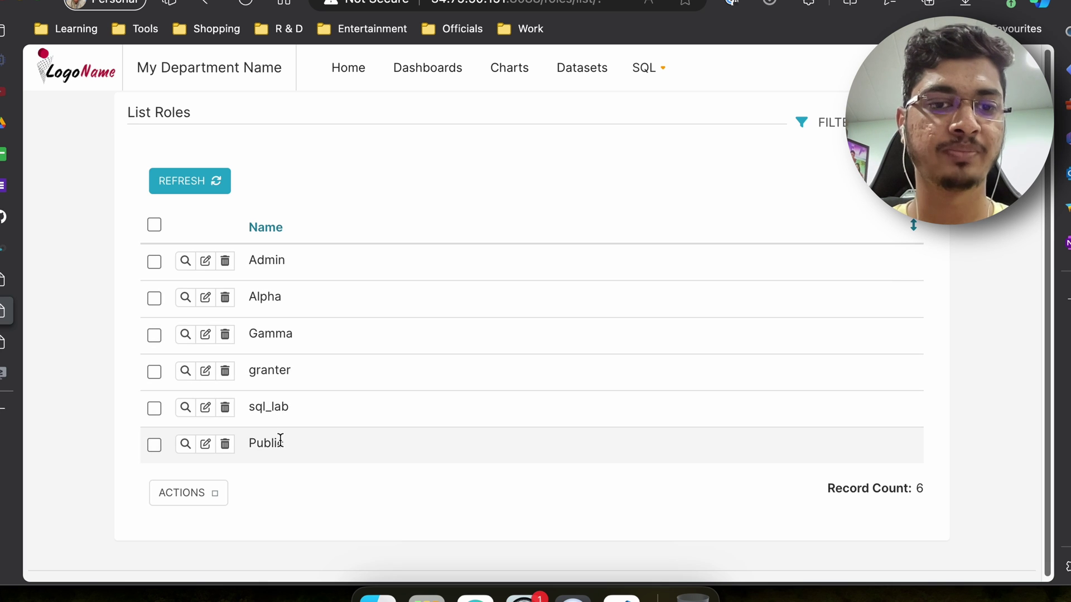
{"action": "left_click_drag", "start_coordinate": [249, 442], "coordinate": [294, 443]}
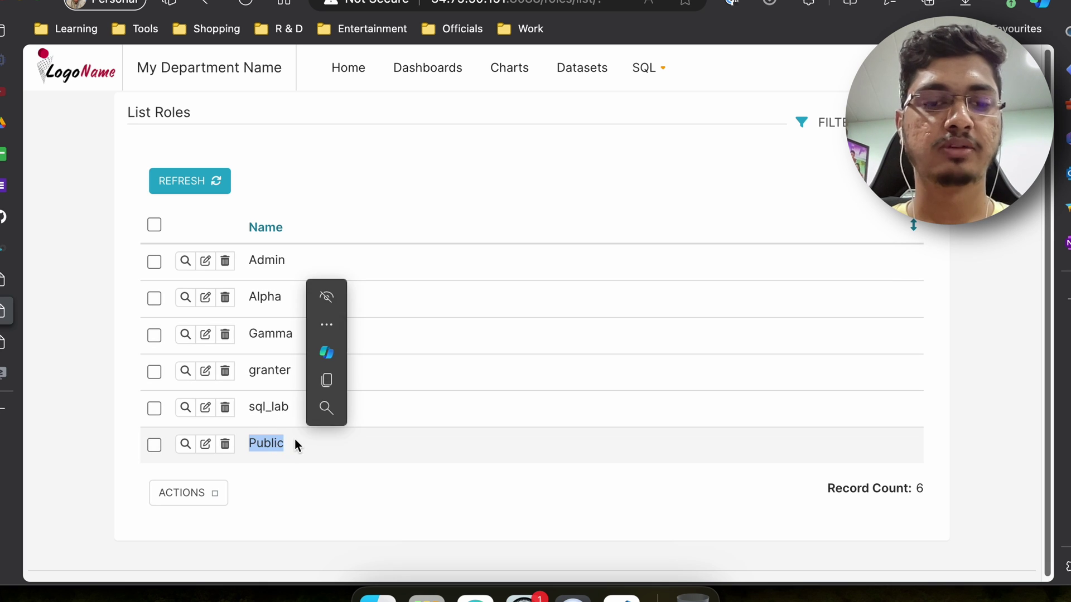
Step: Open the Public role's edit form, see its Permissions list is empty, and go back
{"action": "left_click", "coordinate": [206, 445]}
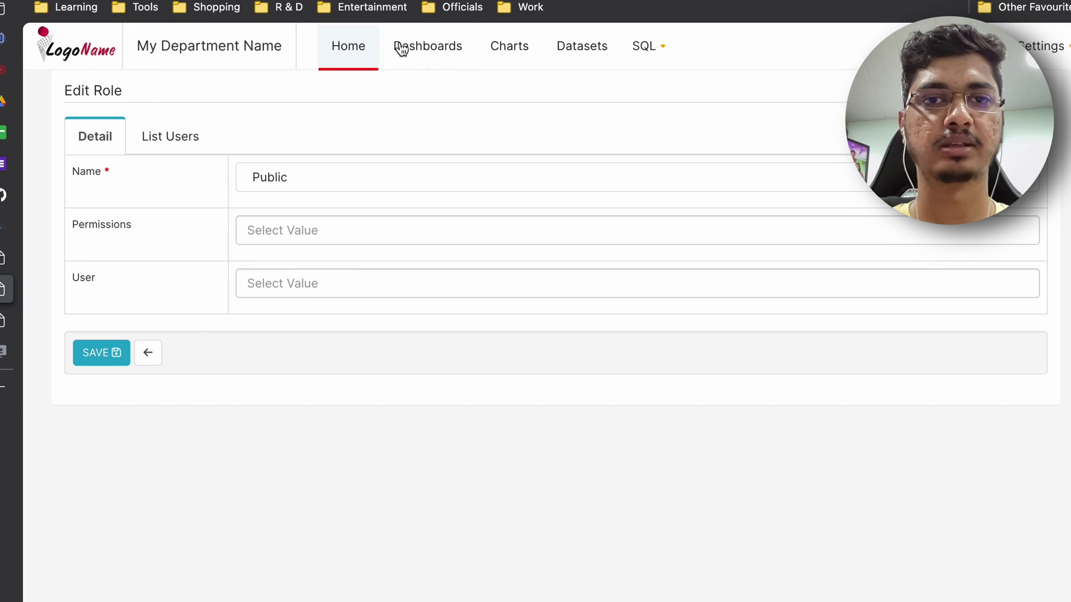
{"action": "left_click", "coordinate": [401, 49]}
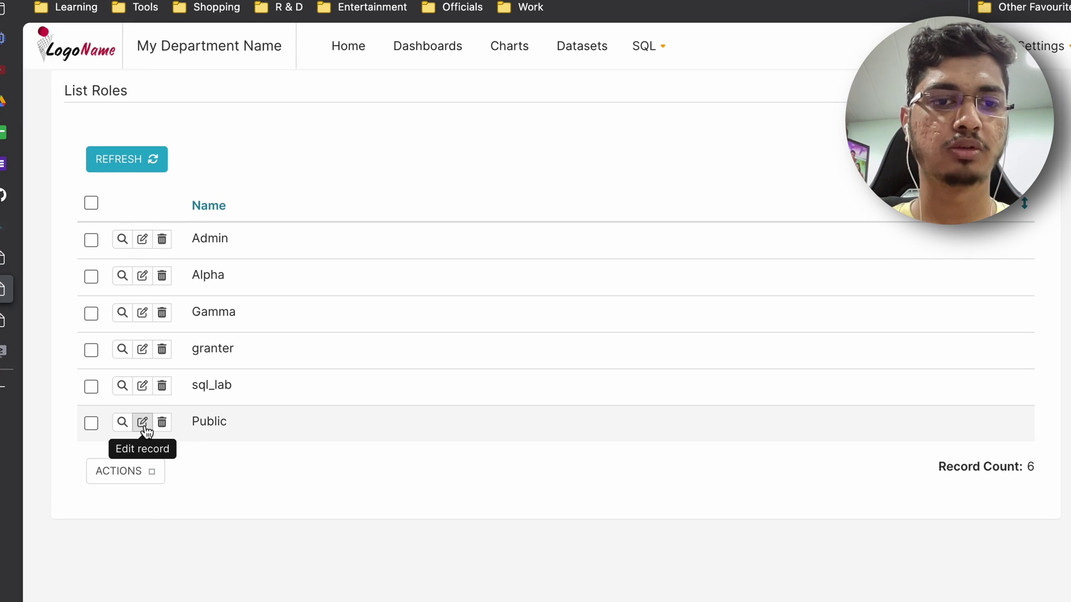
{"action": "left_click", "coordinate": [143, 422]}
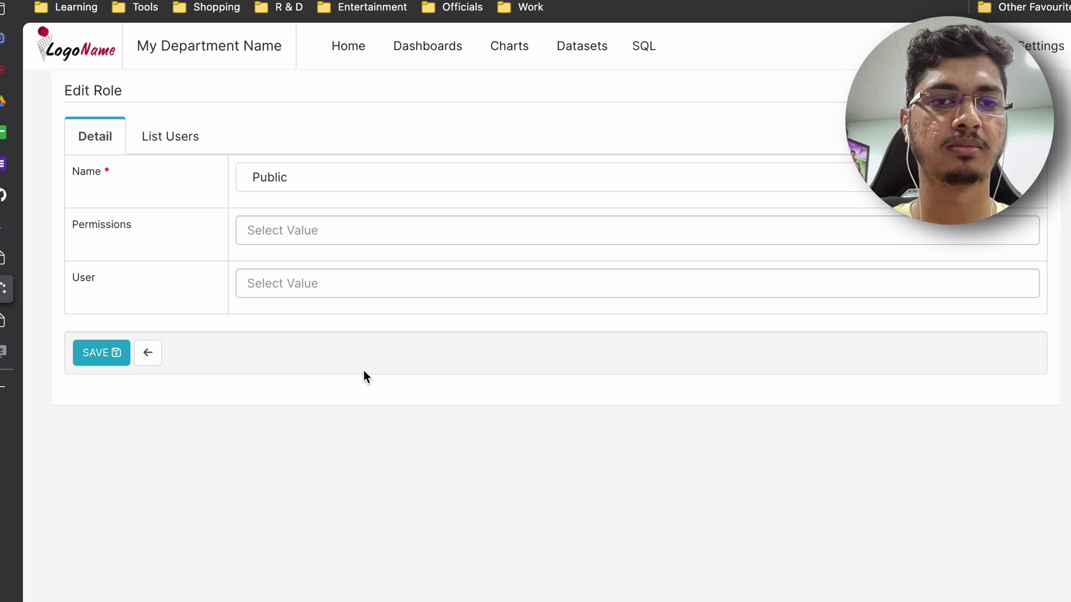
{"action": "left_click", "coordinate": [333, 235]}
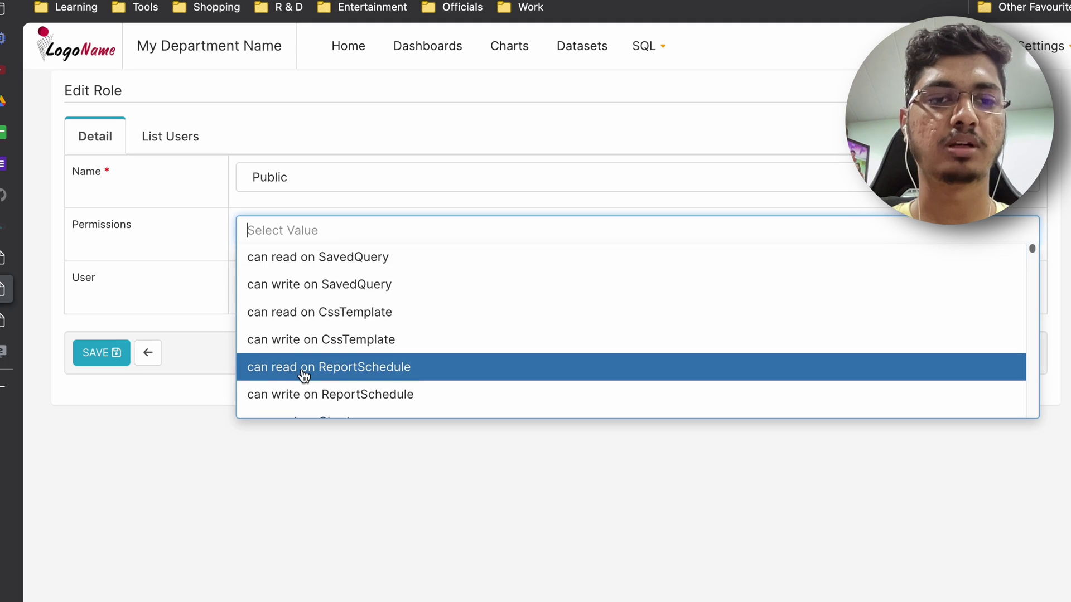
{"action": "scroll", "coordinate": [304, 375], "scroll_direction": "down", "scroll_amount": 20}
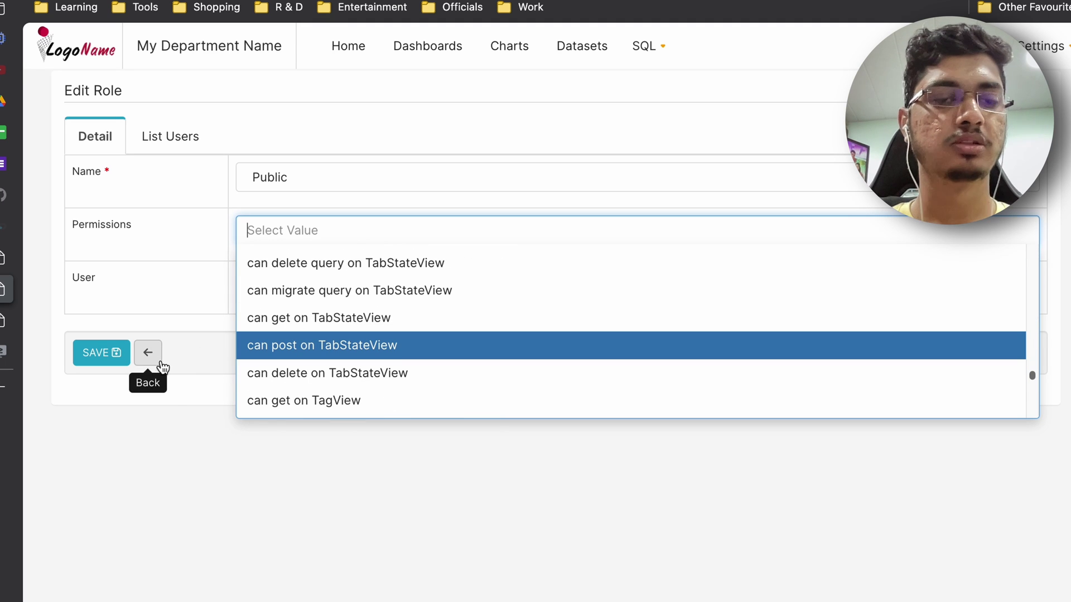
{"action": "left_click", "coordinate": [172, 394]}
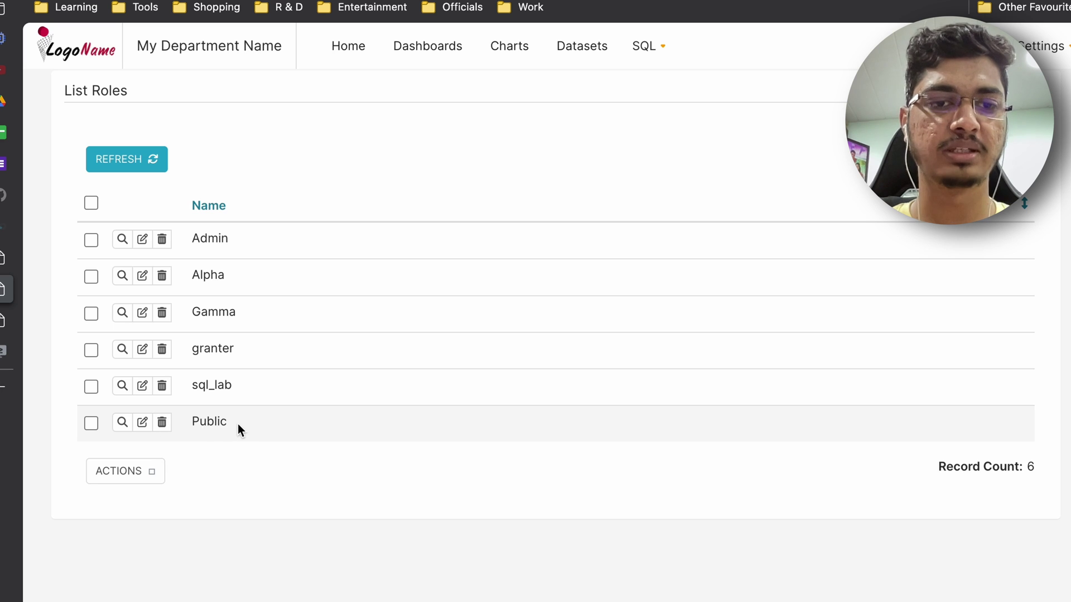
Step: Delete the empty Public role and copy the Gamma role via Actions > Copy Role
{"action": "left_click", "coordinate": [163, 424]}
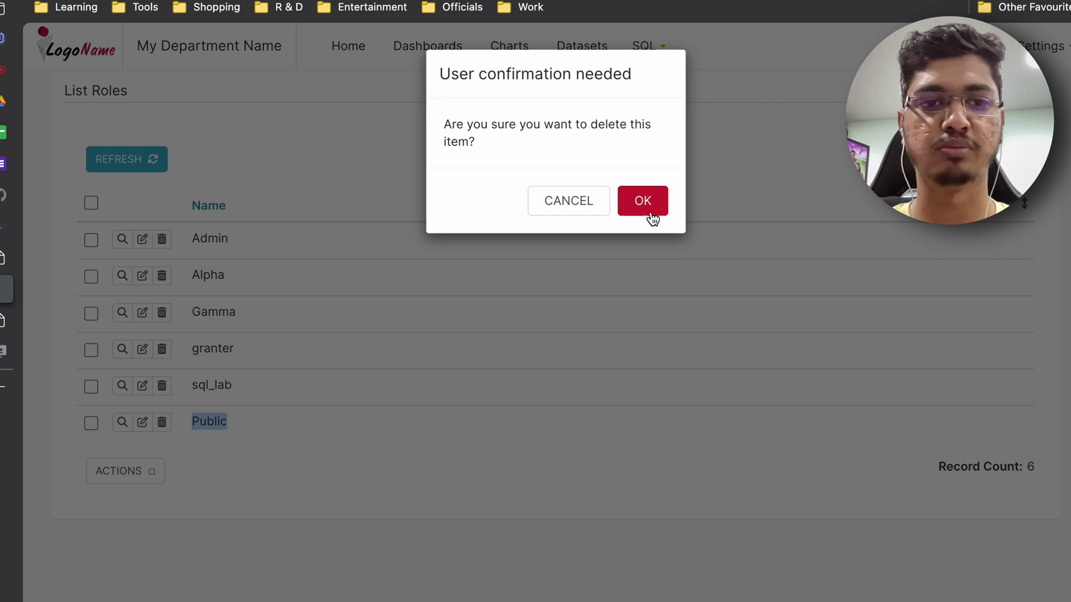
{"action": "key", "text": "Return"}
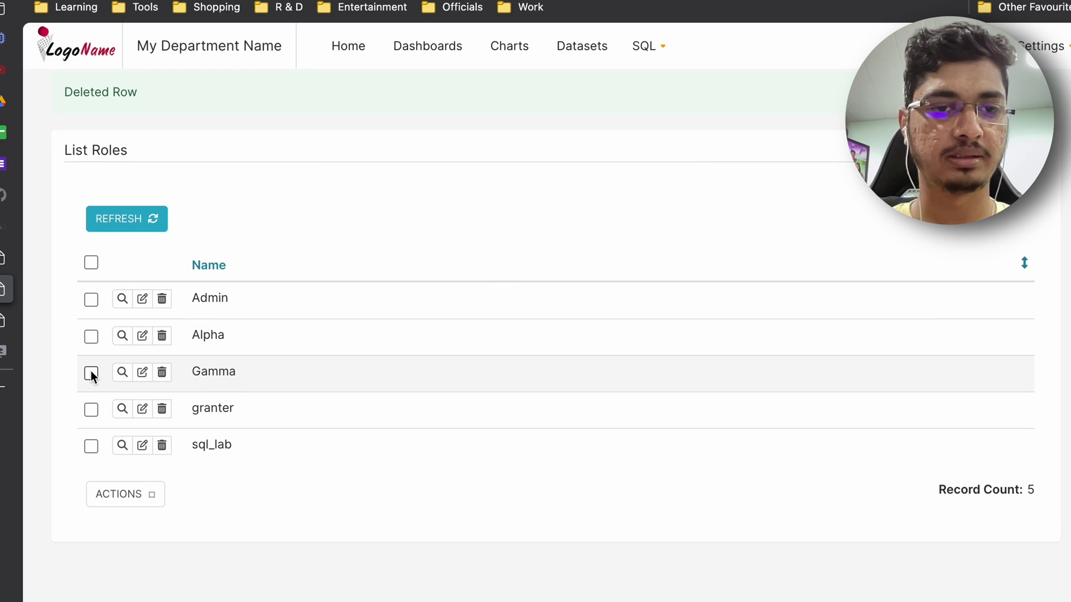
{"action": "left_click", "coordinate": [92, 372]}
{"action": "left_click", "coordinate": [130, 493]}
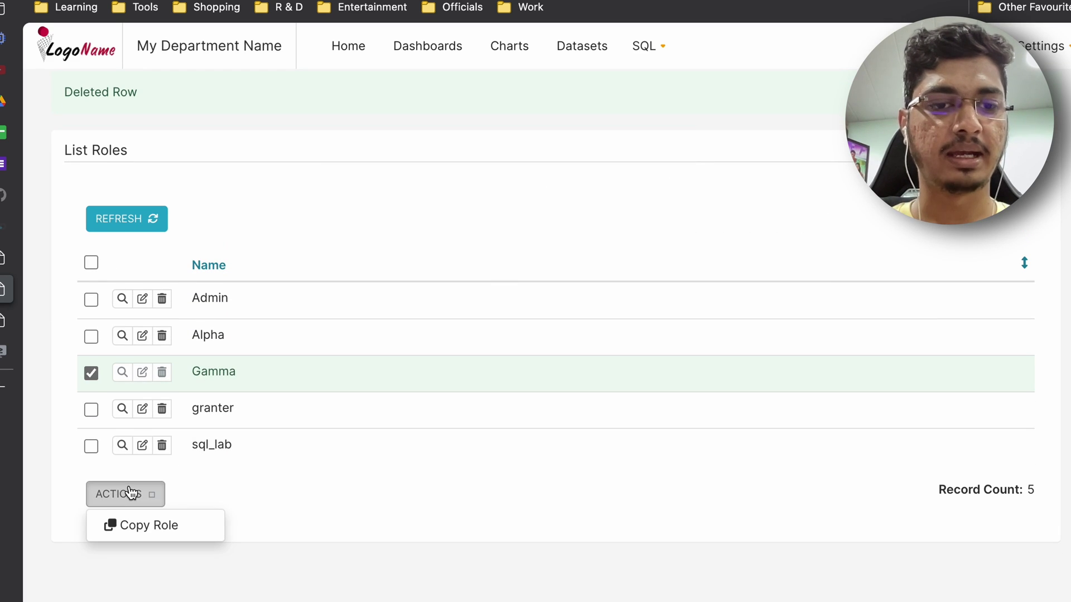
{"action": "left_click", "coordinate": [157, 525]}
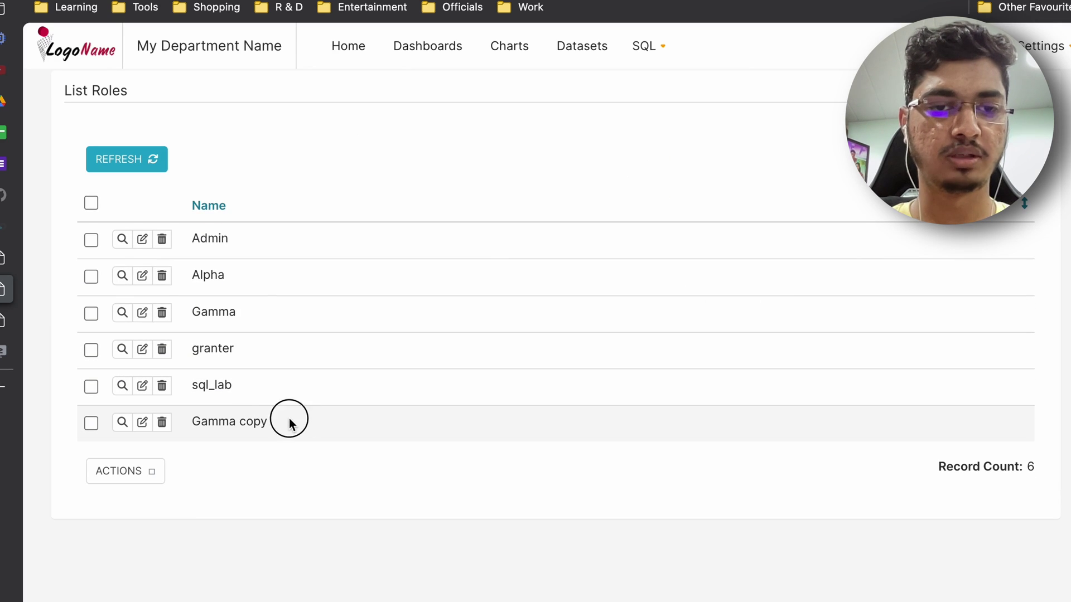
Step: Rename the 'Gamma copy' role to Public and save it
{"action": "left_click_drag", "start_coordinate": [289, 422], "coordinate": [202, 420]}
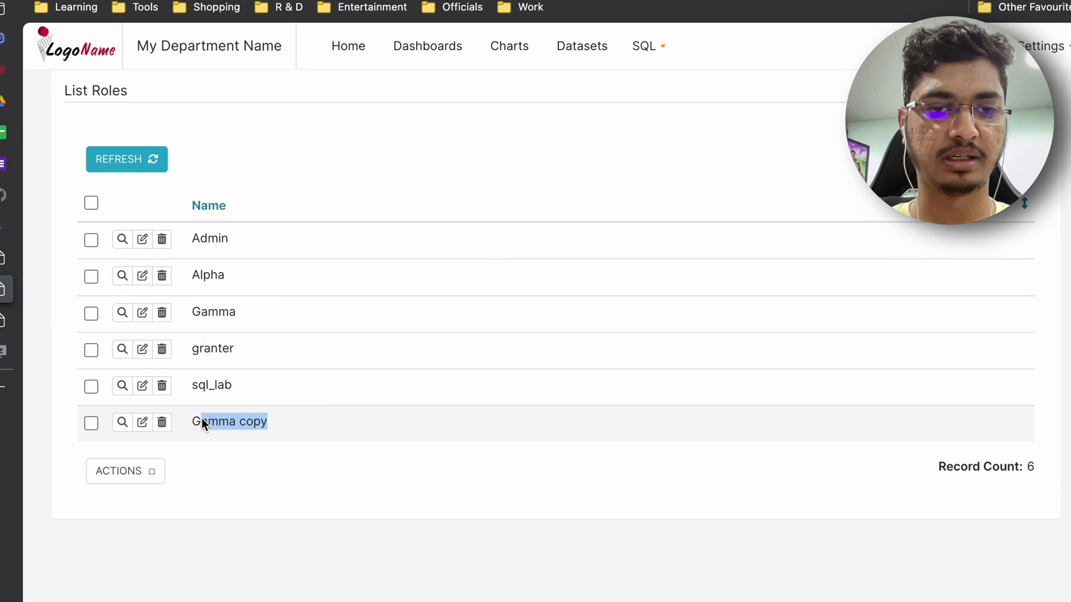
{"action": "left_click", "coordinate": [142, 425]}
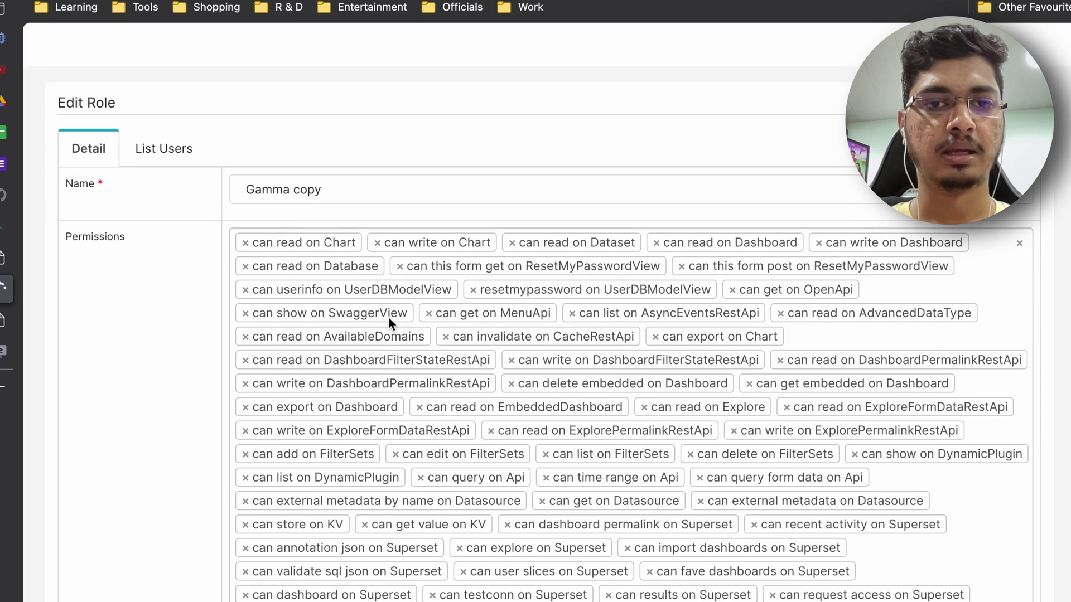
{"action": "left_click_drag", "start_coordinate": [327, 177], "coordinate": [197, 175]}
{"action": "type", "text": "Public"}
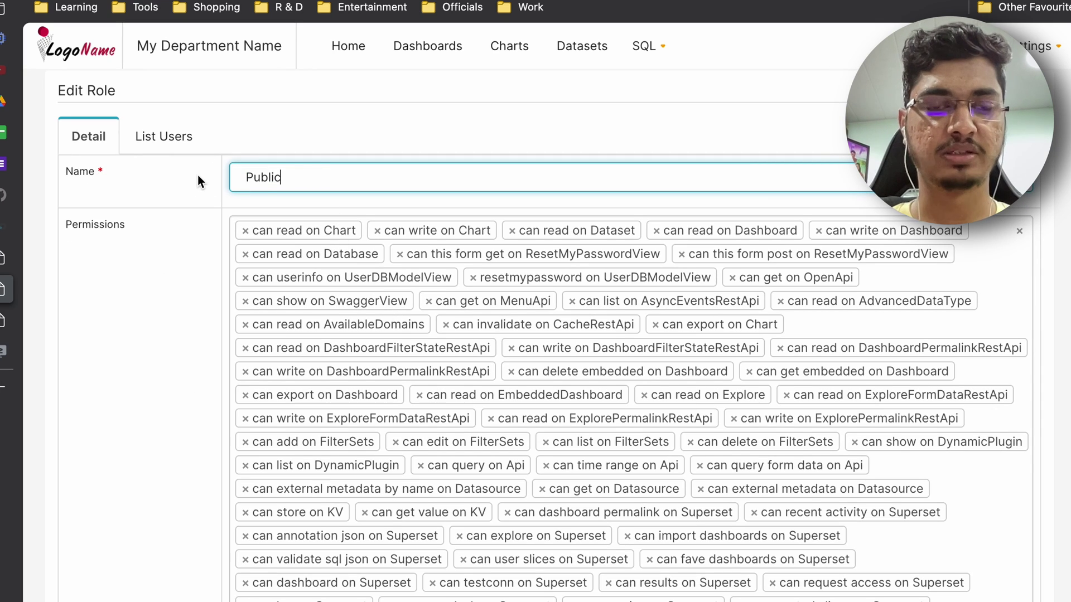
{"action": "scroll", "coordinate": [203, 212], "scroll_direction": "down", "scroll_amount": 8}
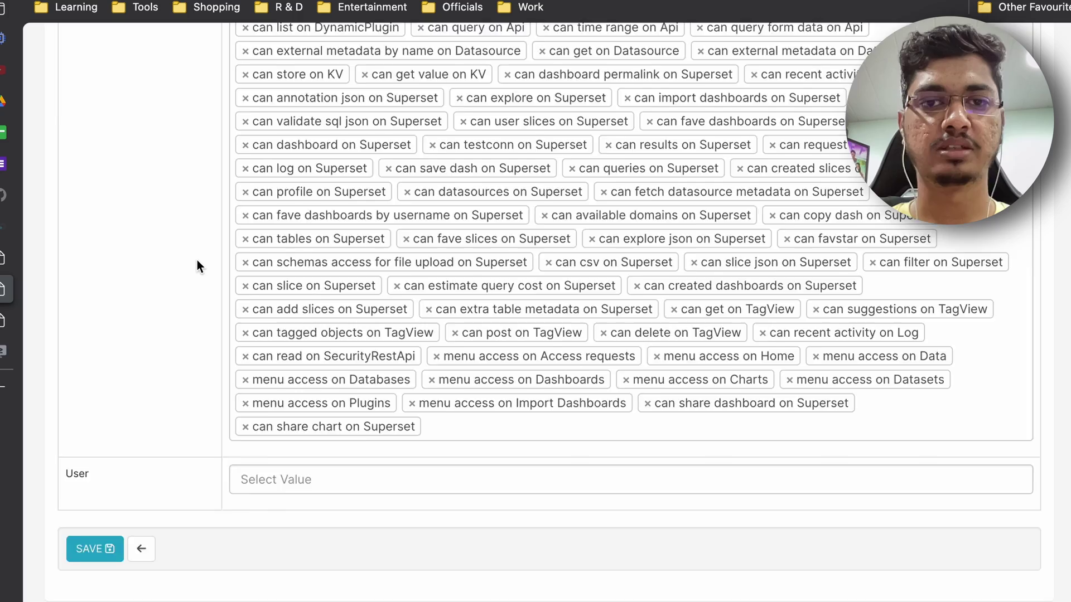
{"action": "scroll", "coordinate": [196, 260], "scroll_direction": "up", "scroll_amount": 8}
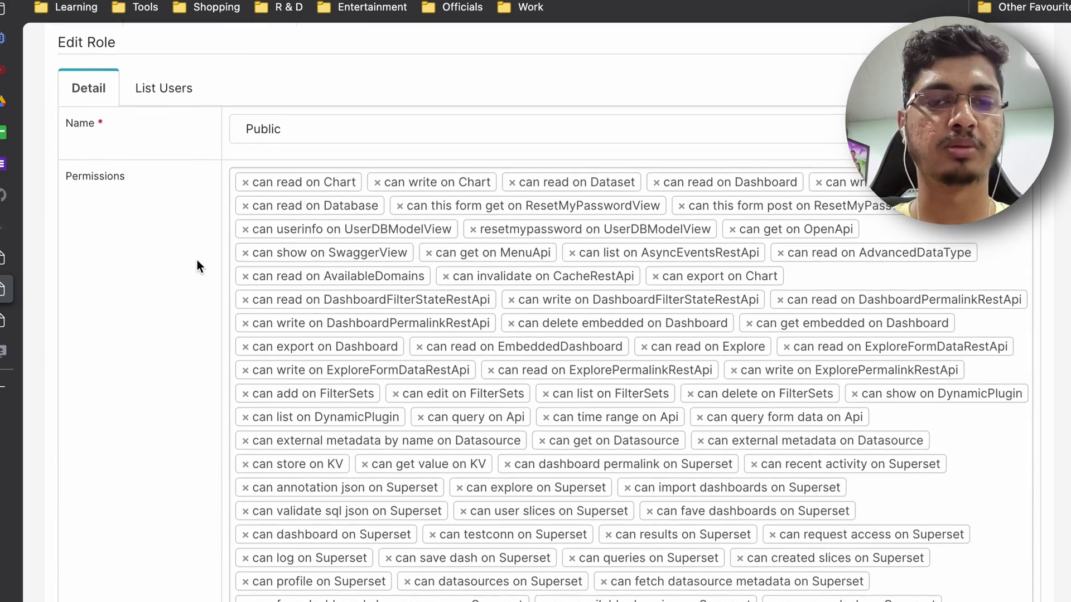
{"action": "scroll", "coordinate": [197, 260], "scroll_direction": "down", "scroll_amount": 8}
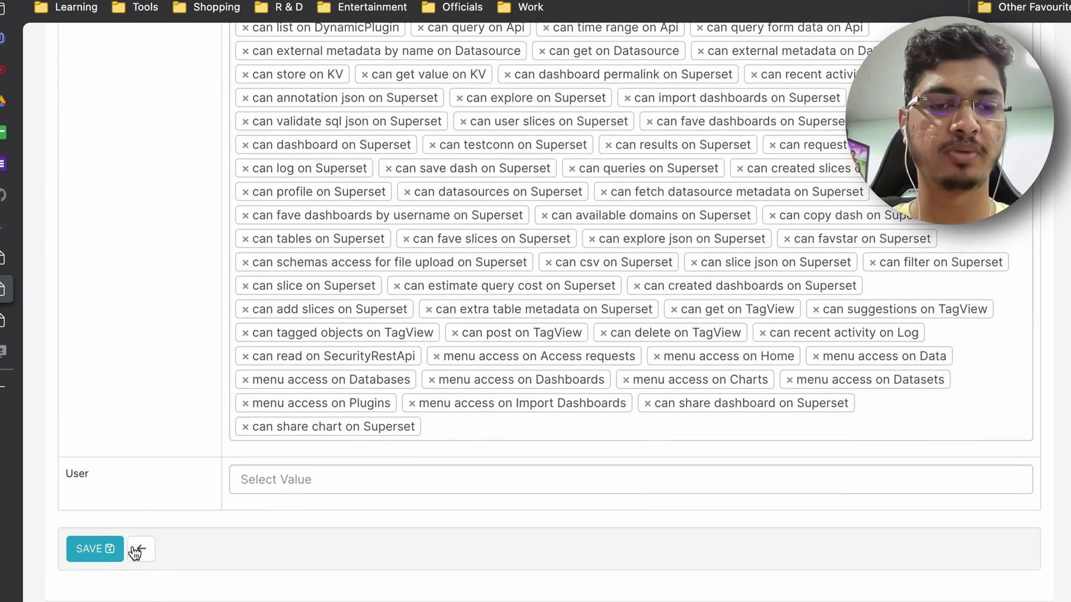
{"action": "left_click", "coordinate": [89, 549]}
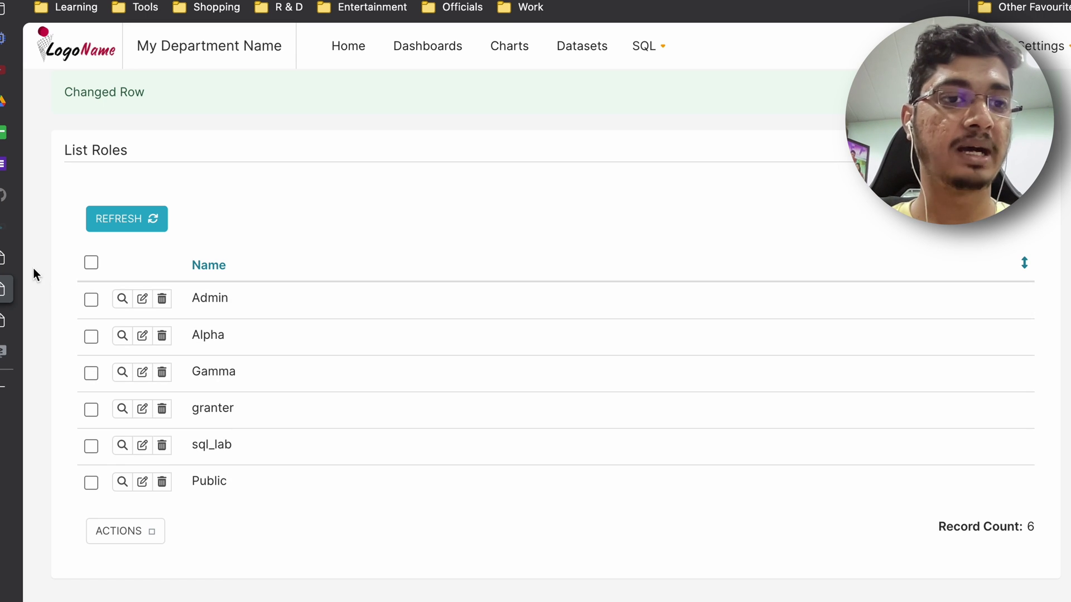
Step: Scroll the GitHub README to the PUBLIC_ROLE_LIKE = "Gamma" example and its Note on copying Gamma
{"action": "left_click", "coordinate": [3, 200]}
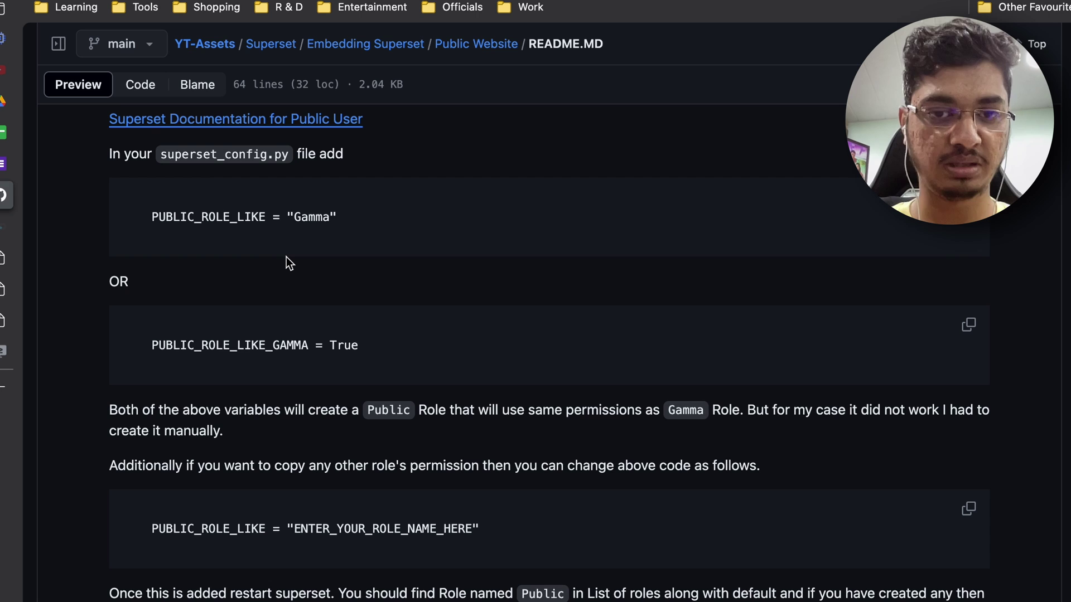
{"action": "scroll", "coordinate": [286, 257], "scroll_direction": "down", "scroll_amount": 3}
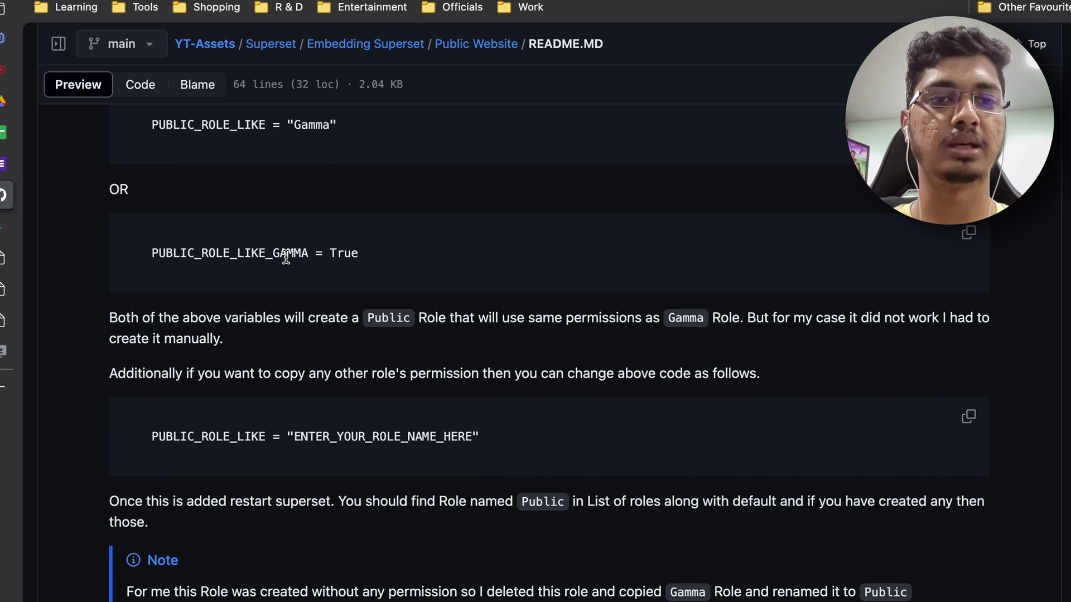
{"action": "scroll", "coordinate": [286, 256], "scroll_direction": "up", "scroll_amount": 5}
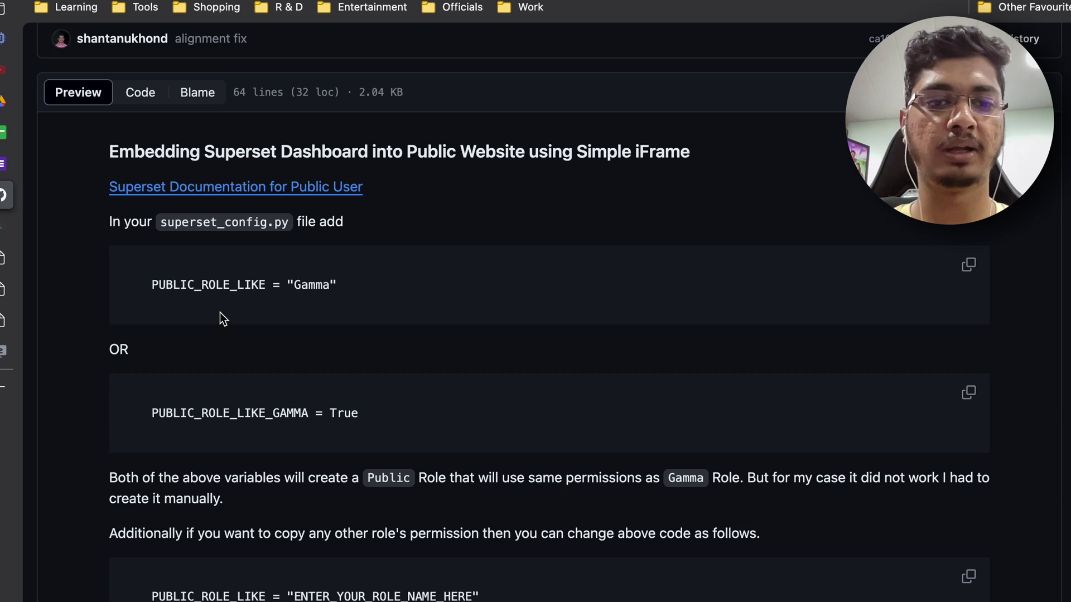
{"action": "scroll", "coordinate": [220, 316], "scroll_direction": "down", "scroll_amount": 3}
{"action": "scroll", "coordinate": [229, 370], "scroll_direction": "down", "scroll_amount": 3}
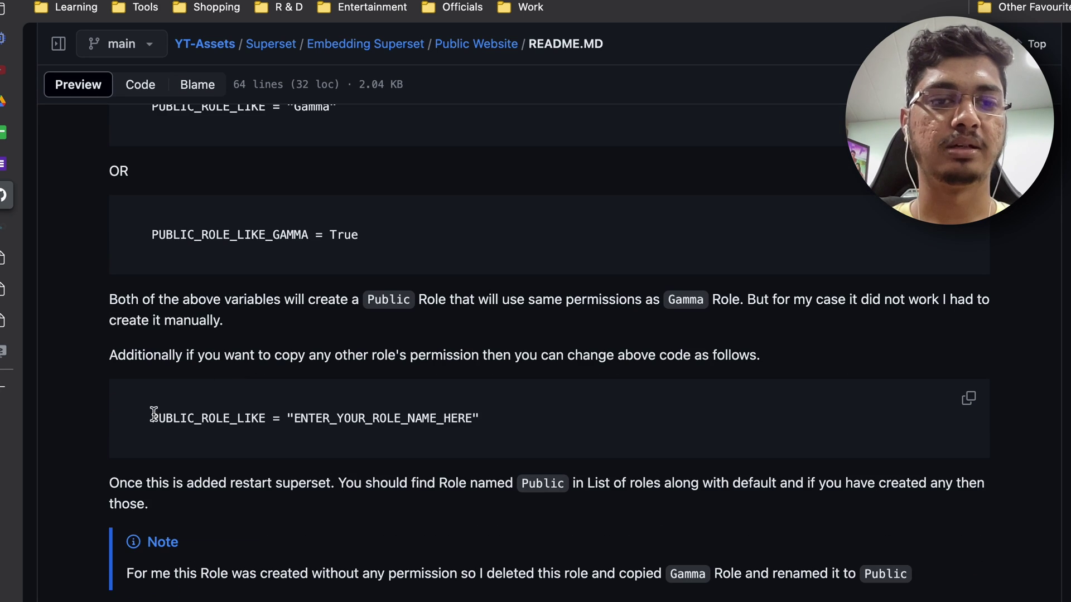
{"action": "left_click_drag", "start_coordinate": [152, 417], "coordinate": [471, 428]}
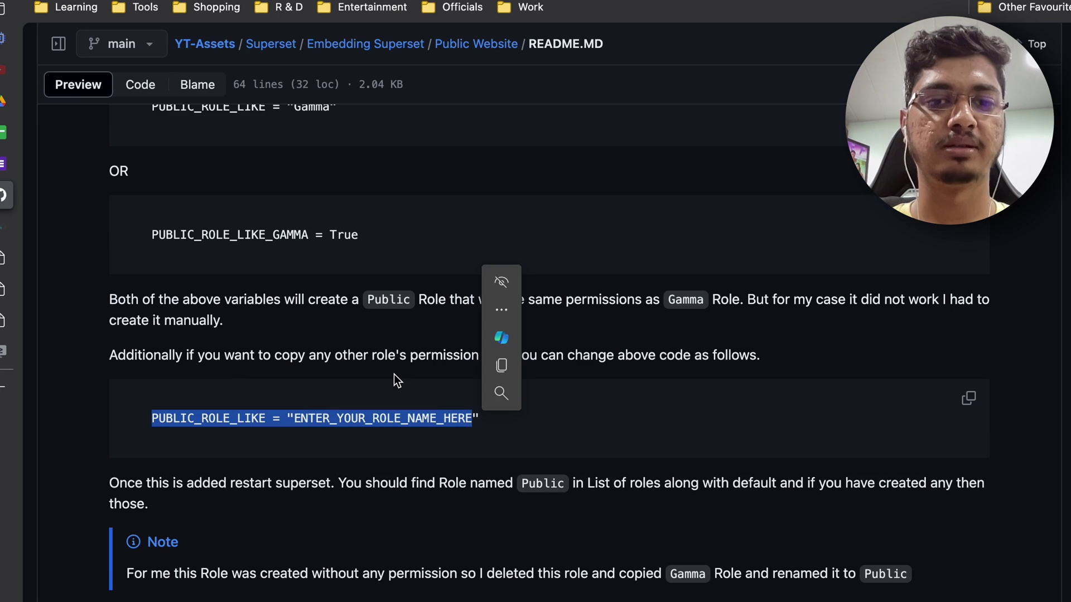
{"action": "scroll", "coordinate": [394, 374], "scroll_direction": "up", "scroll_amount": 2}
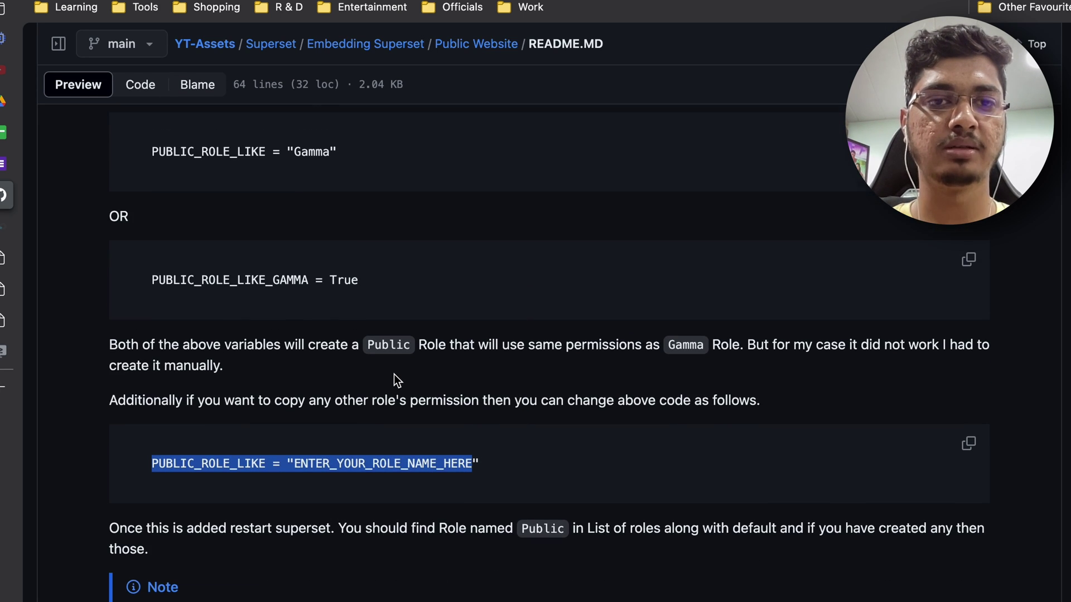
{"action": "double_click", "coordinate": [324, 149]}
{"action": "scroll", "coordinate": [384, 431], "scroll_direction": "down", "scroll_amount": 5}
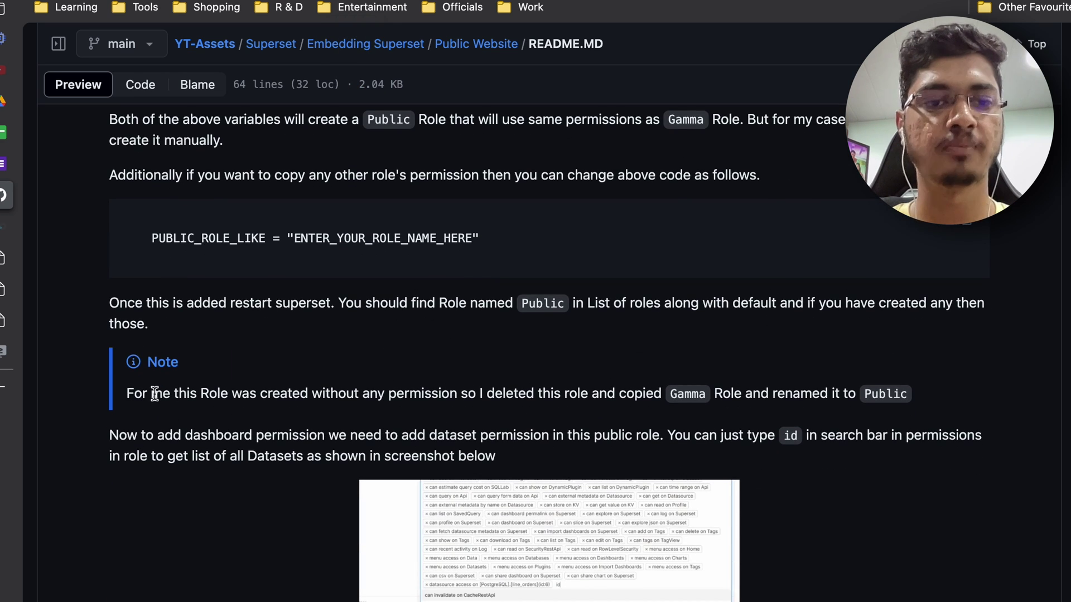
{"action": "scroll", "coordinate": [154, 394], "scroll_direction": "down", "scroll_amount": 1}
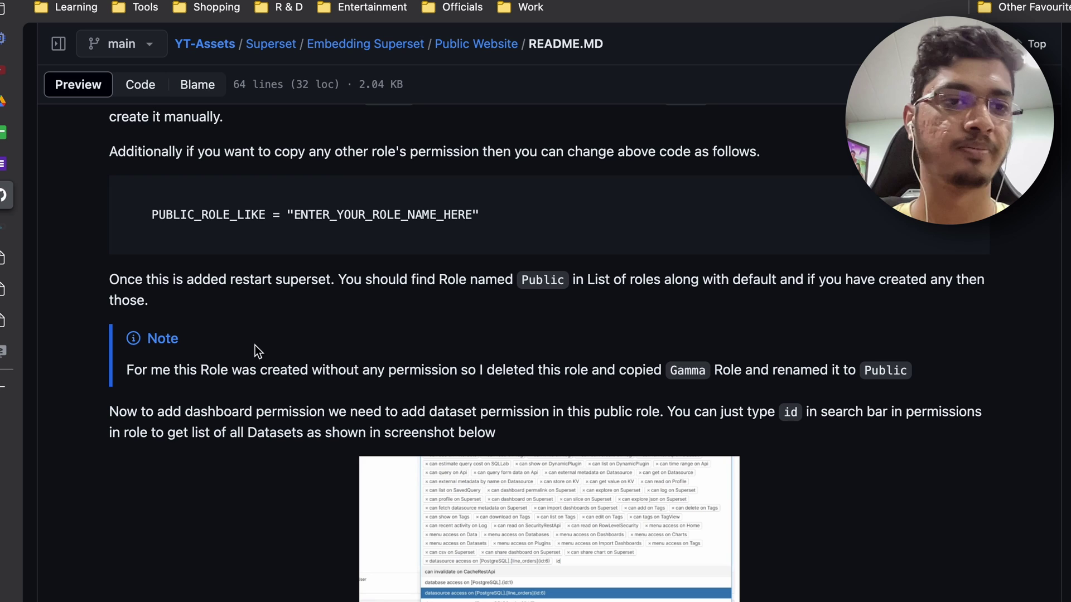
Step: Read the Public role section of the Superset security docs, then open Superset's Datasets list
{"action": "mouse_move", "coordinate": [8, 268]}
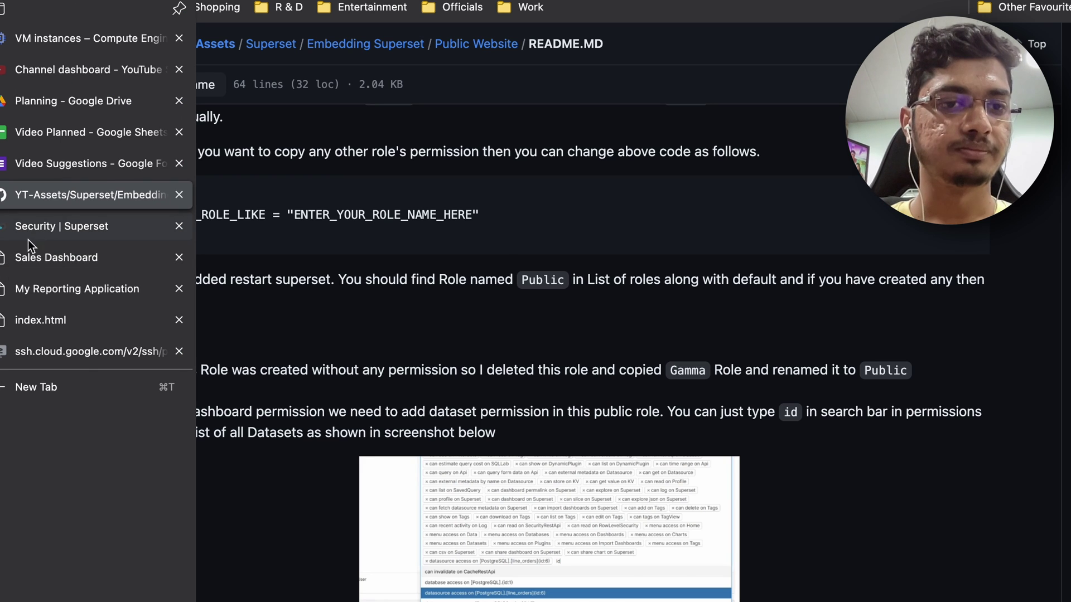
{"action": "left_click", "coordinate": [32, 252]}
{"action": "mouse_move", "coordinate": [478, 241]}
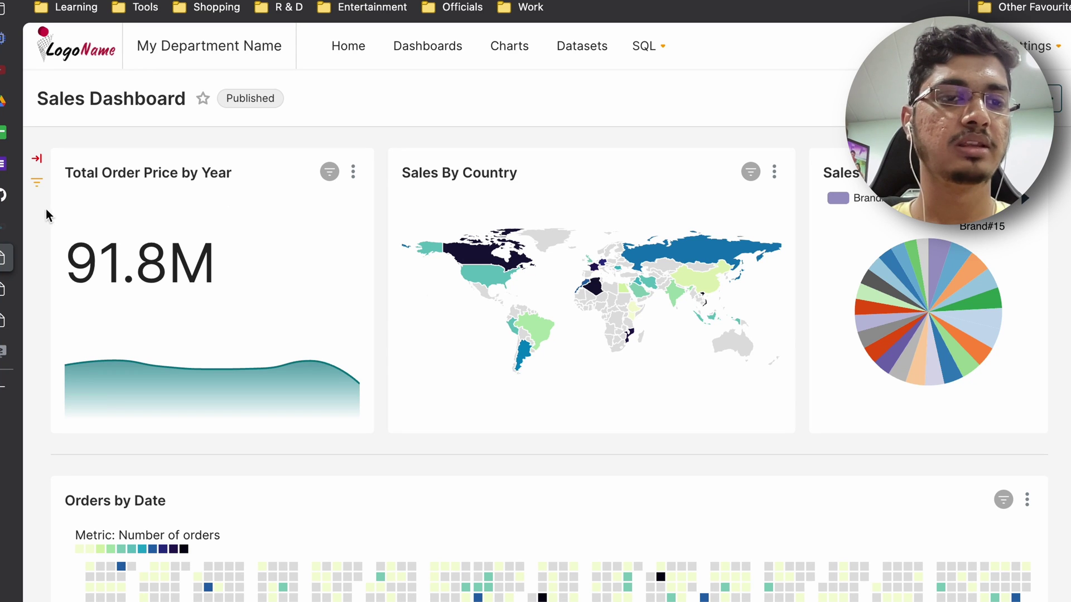
{"action": "left_click", "coordinate": [3, 197]}
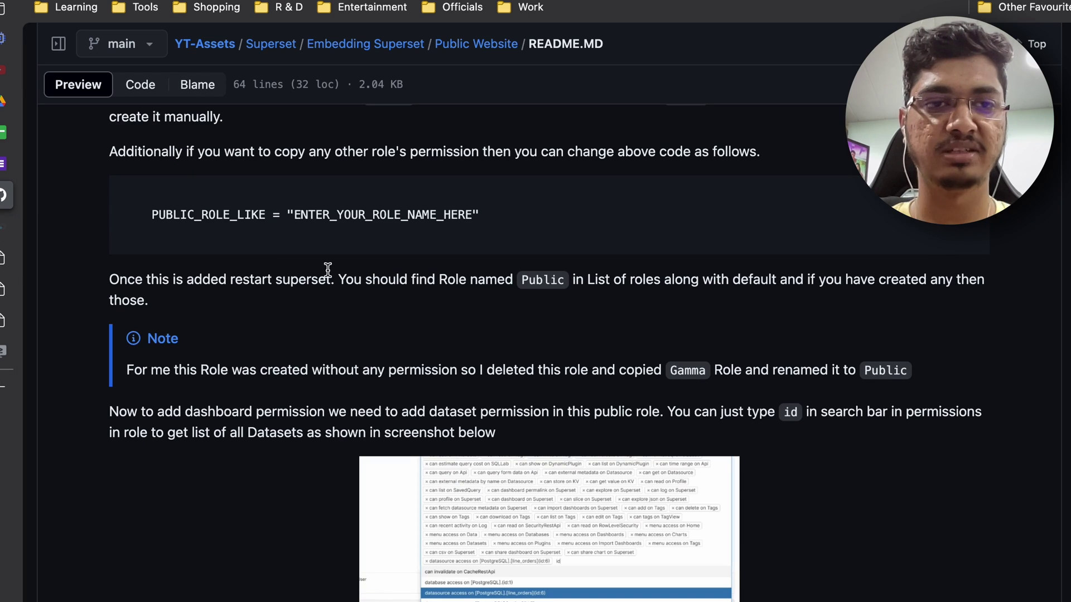
{"action": "mouse_move", "coordinate": [17, 298]}
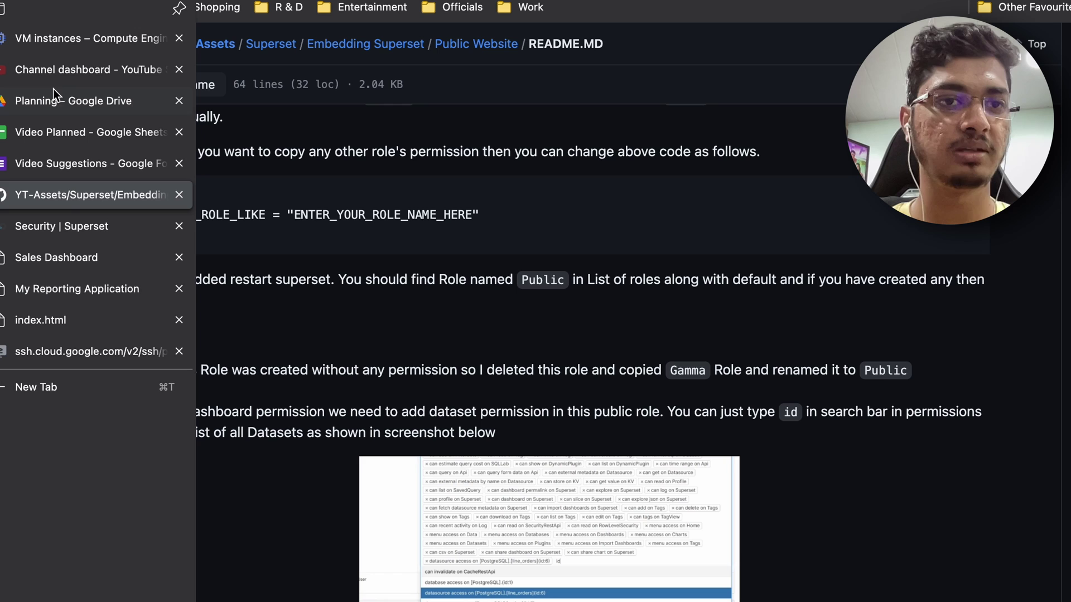
{"action": "left_click", "coordinate": [73, 235]}
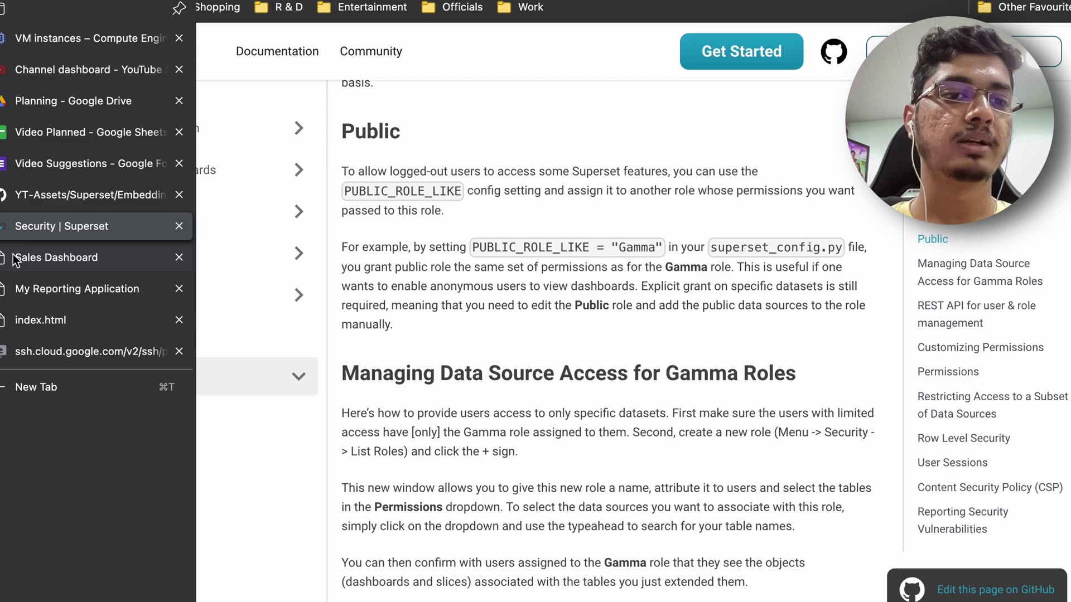
{"action": "left_click", "coordinate": [14, 259]}
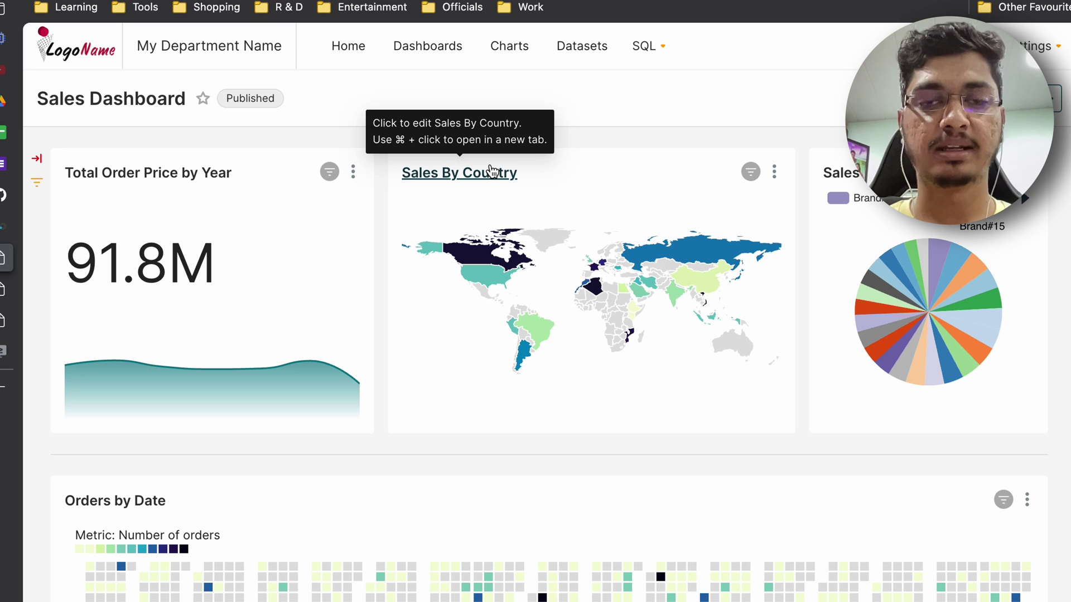
{"action": "left_click", "coordinate": [582, 65]}
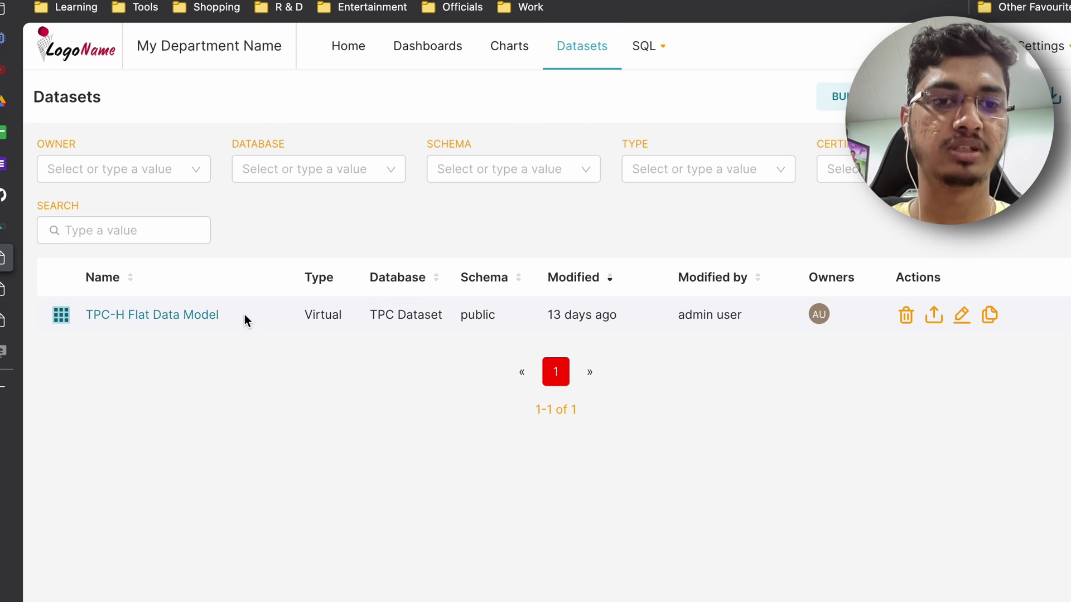
Step: Note the TPC-H Flat Data Model dataset name, then open Settings > List Roles
{"action": "left_click_drag", "start_coordinate": [246, 318], "coordinate": [88, 315]}
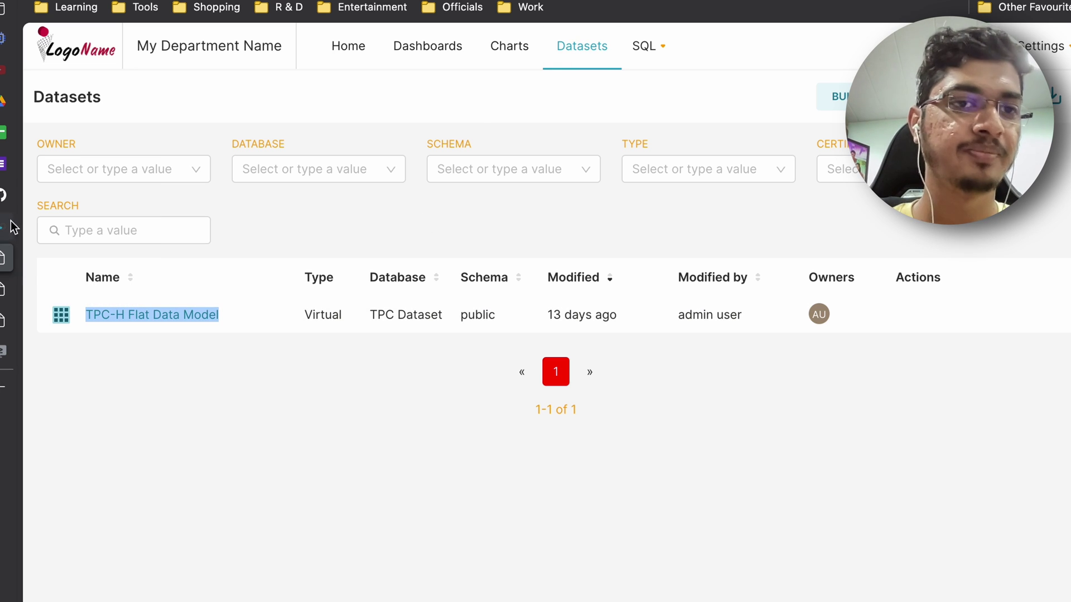
{"action": "mouse_move", "coordinate": [2, 202]}
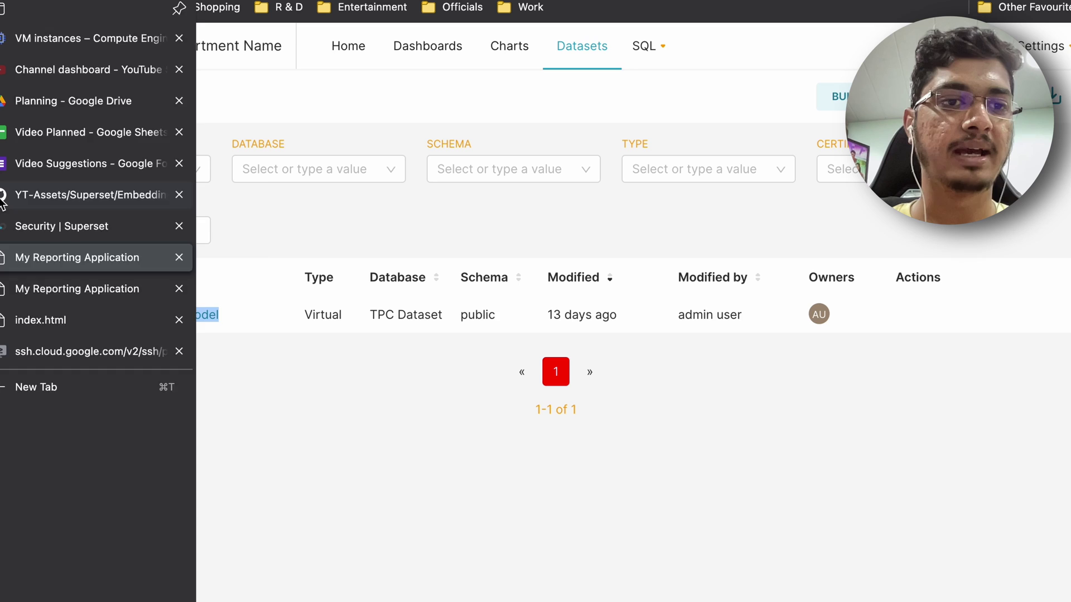
{"action": "left_click", "coordinate": [4, 227]}
{"action": "left_click", "coordinate": [3, 257]}
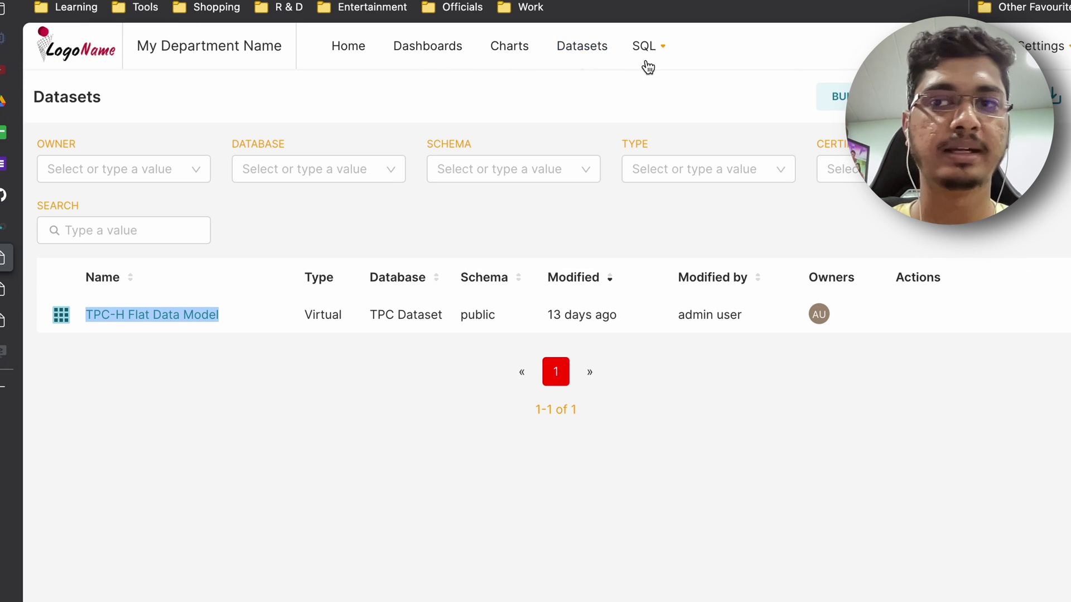
{"action": "left_click", "coordinate": [1033, 51]}
{"action": "left_click", "coordinate": [959, 154]}
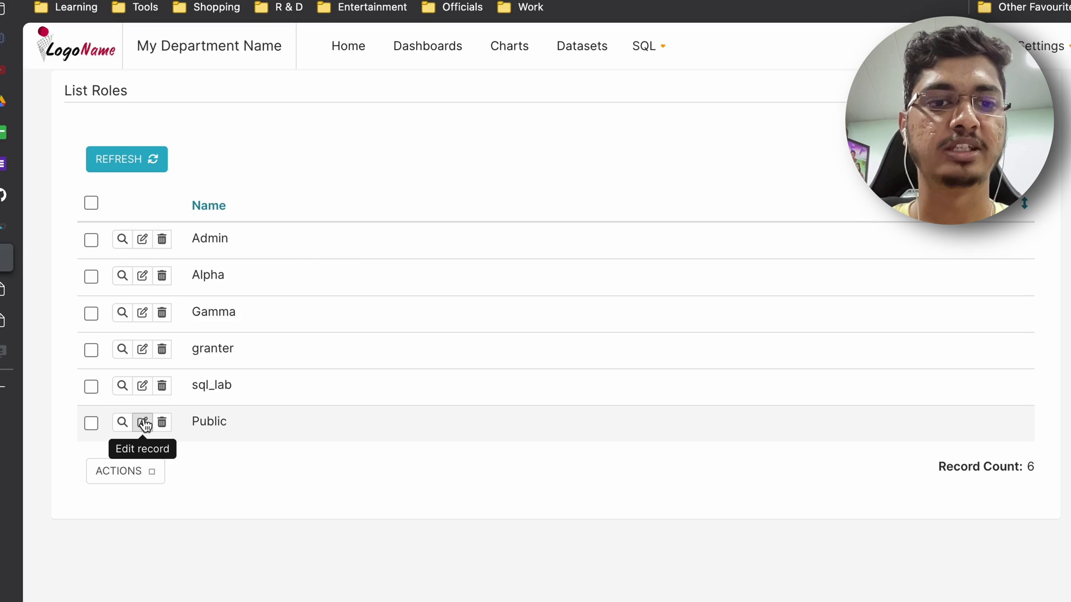
Step: Add datasource access on [TPC Dataset].[TPC-H Flat Data Model] to the Public role and save
{"action": "left_click", "coordinate": [143, 424]}
{"action": "scroll", "coordinate": [430, 393], "scroll_direction": "down", "scroll_amount": 1}
{"action": "scroll", "coordinate": [430, 389], "scroll_direction": "down", "scroll_amount": 6}
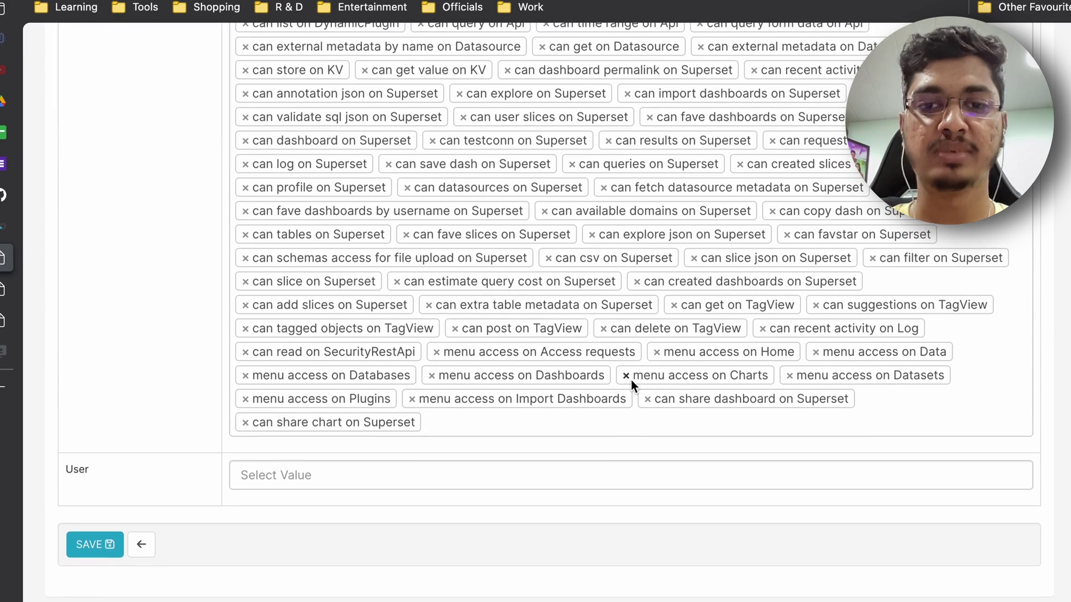
{"action": "left_click", "coordinate": [449, 434]}
{"action": "type", "text": "id"}
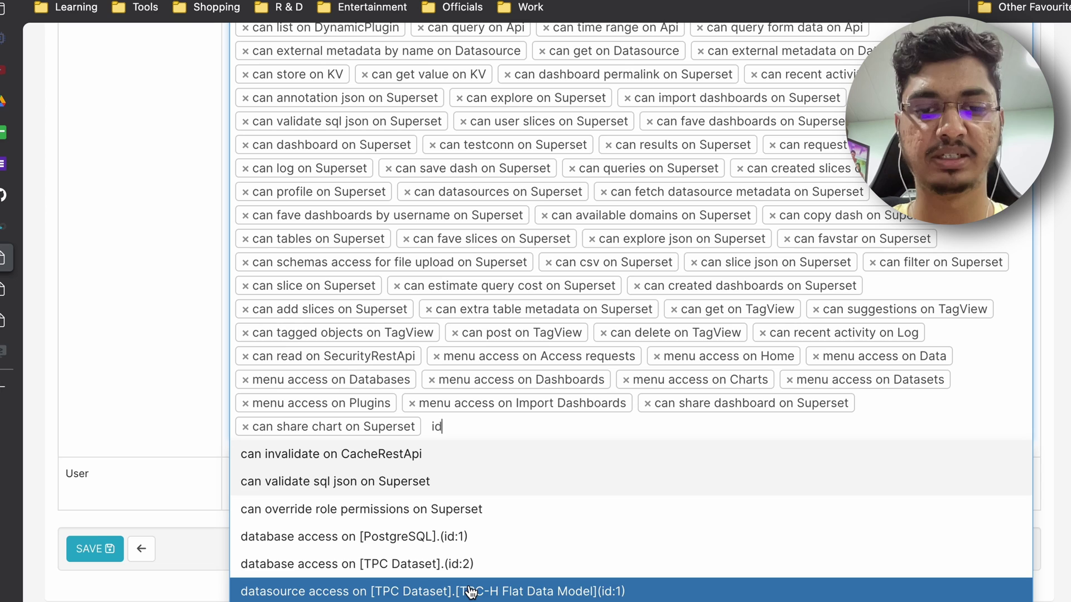
{"action": "left_click", "coordinate": [634, 592]}
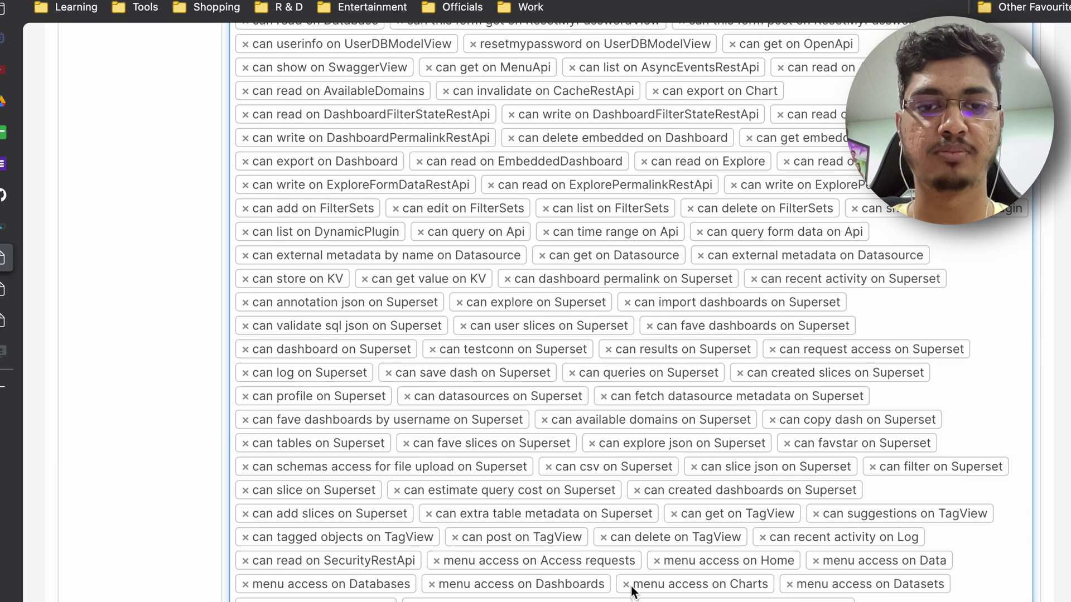
{"action": "scroll", "coordinate": [635, 592], "scroll_direction": "down", "scroll_amount": 5}
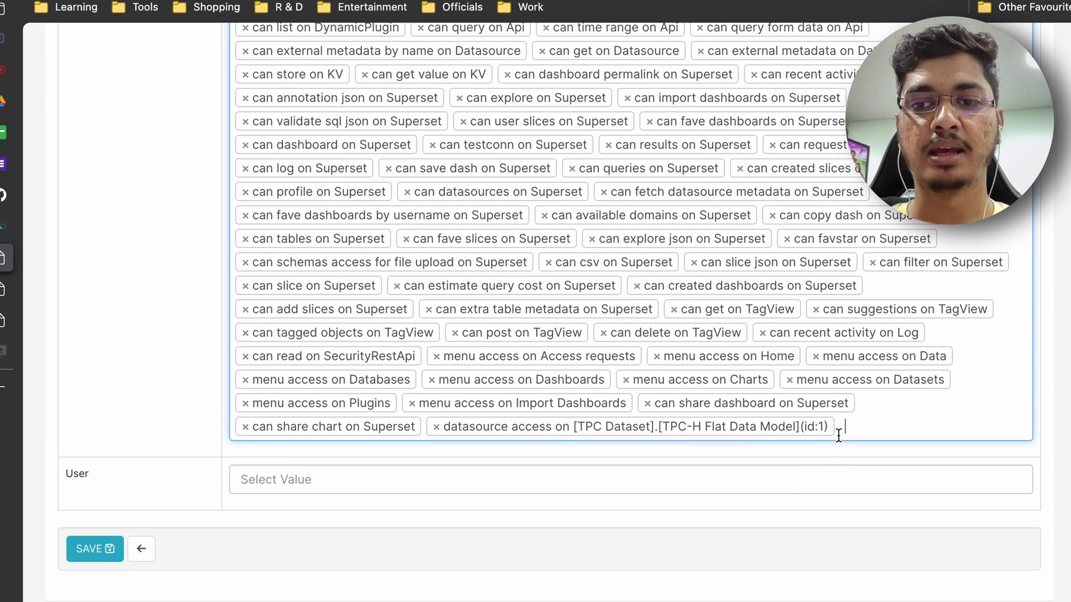
{"action": "left_click", "coordinate": [109, 551]}
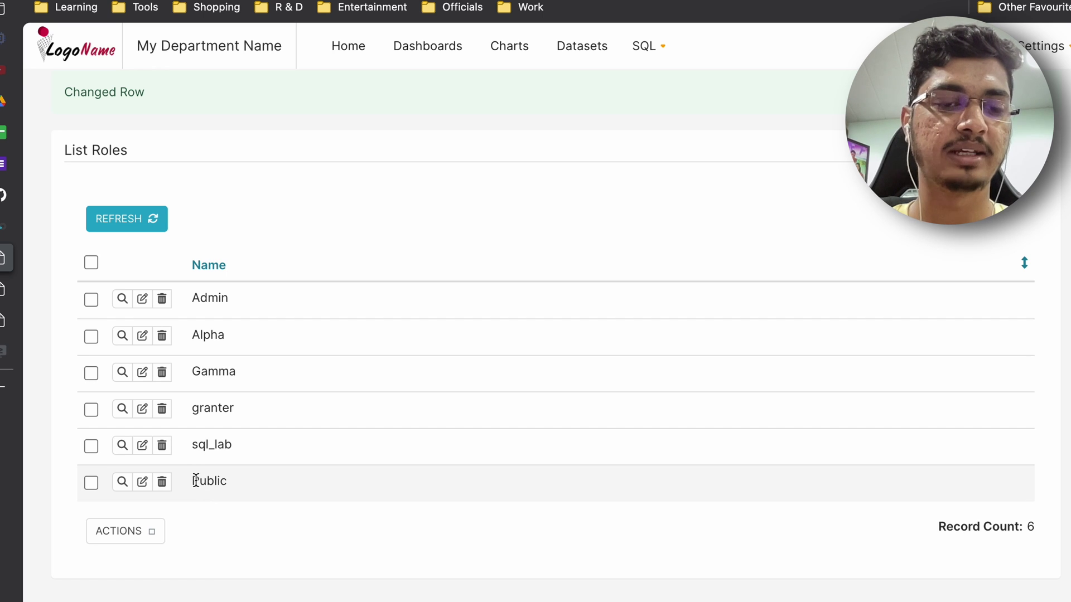
Step: Go from the index.html check back to Superset and open the Sales Dashboard
{"action": "mouse_move", "coordinate": [6, 285]}
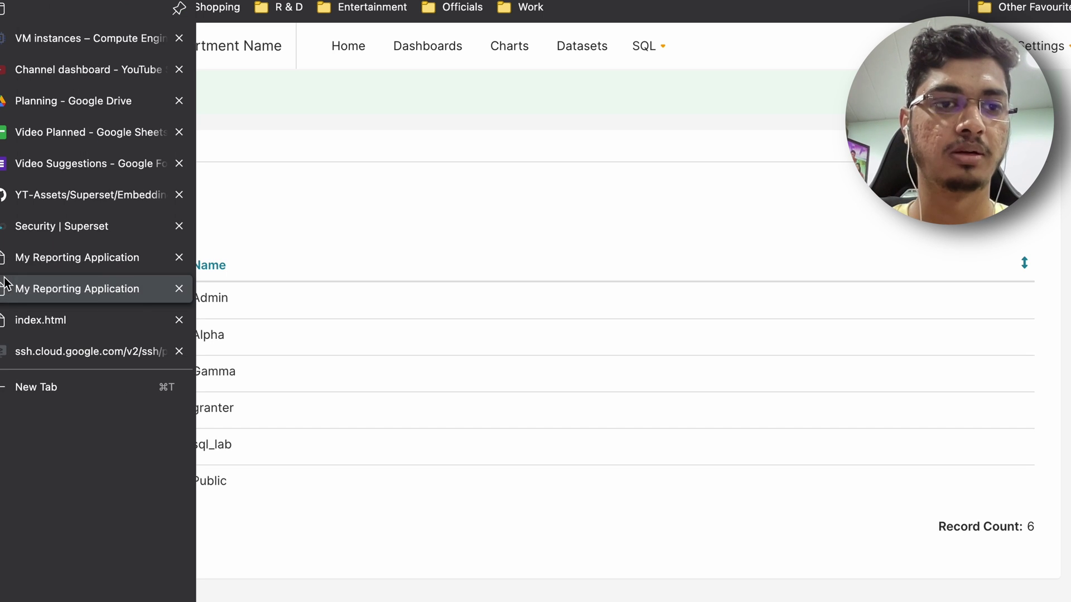
{"action": "left_click", "coordinate": [15, 328]}
{"action": "left_click", "coordinate": [22, 257]}
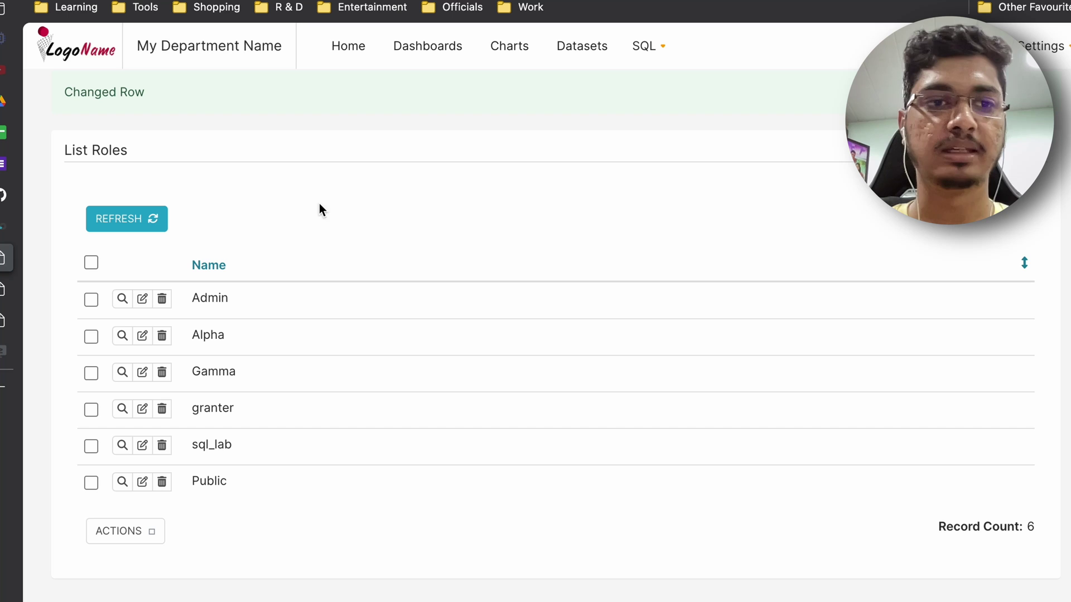
{"action": "left_click", "coordinate": [407, 50]}
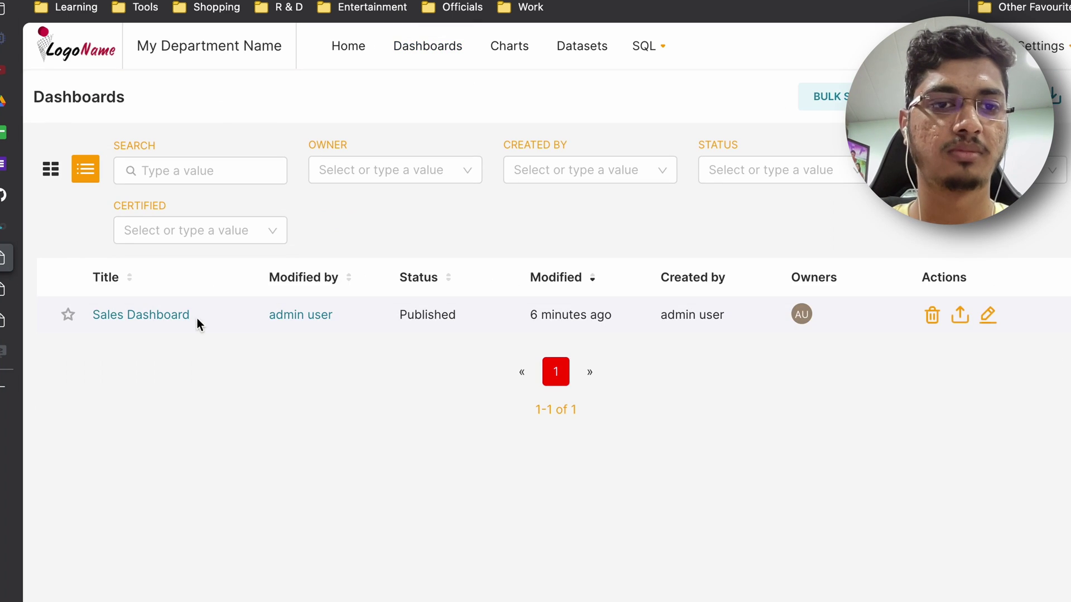
{"action": "left_click", "coordinate": [180, 317]}
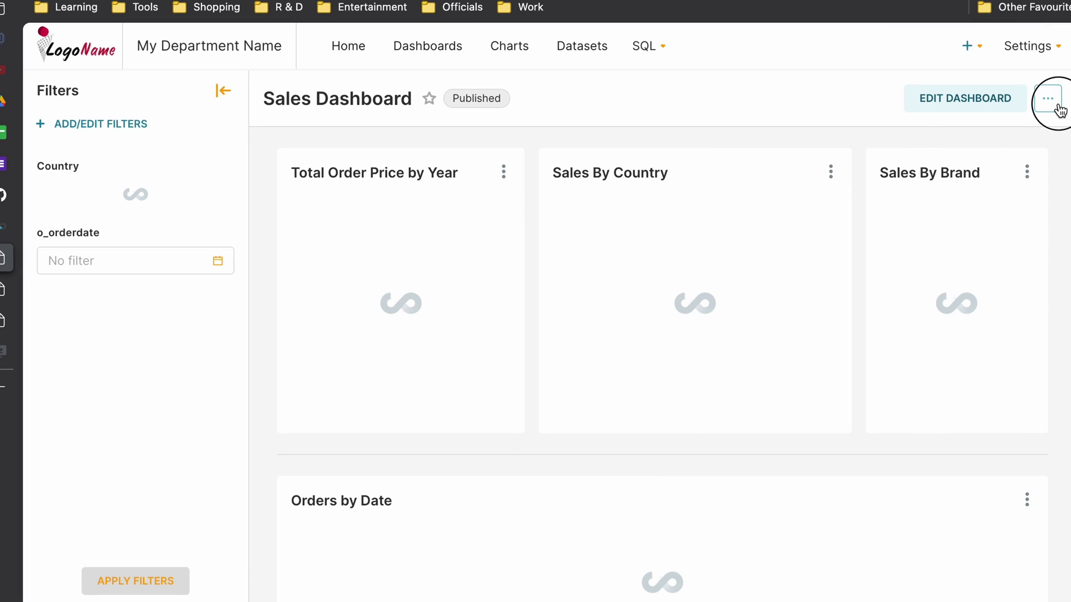
Step: Copy the Sales Dashboard permalink via Share and start a new InPrivate window
{"action": "left_click", "coordinate": [1053, 102]}
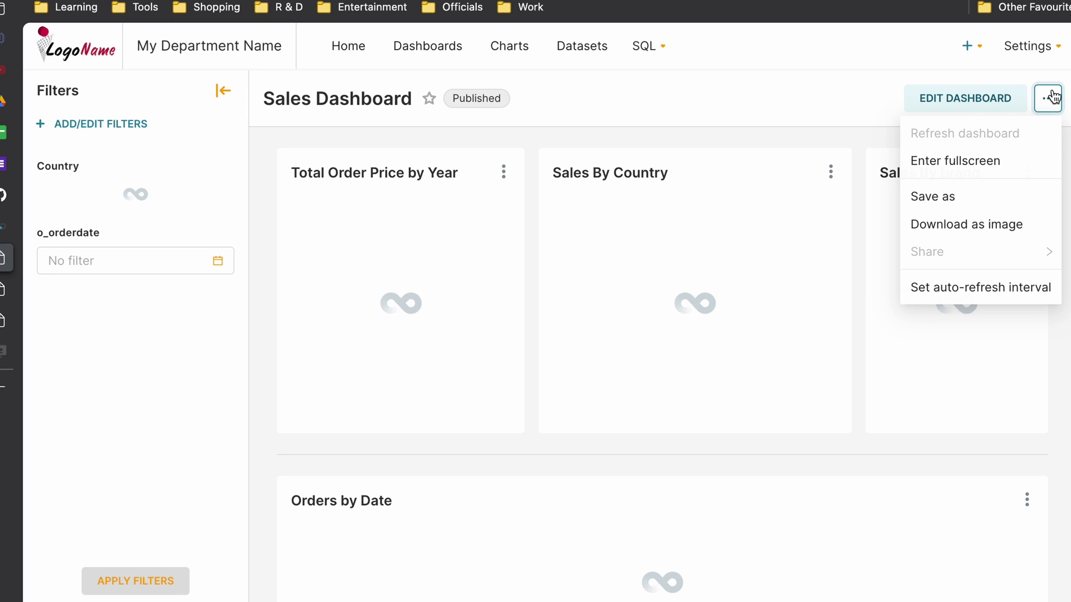
{"action": "left_click", "coordinate": [1053, 97]}
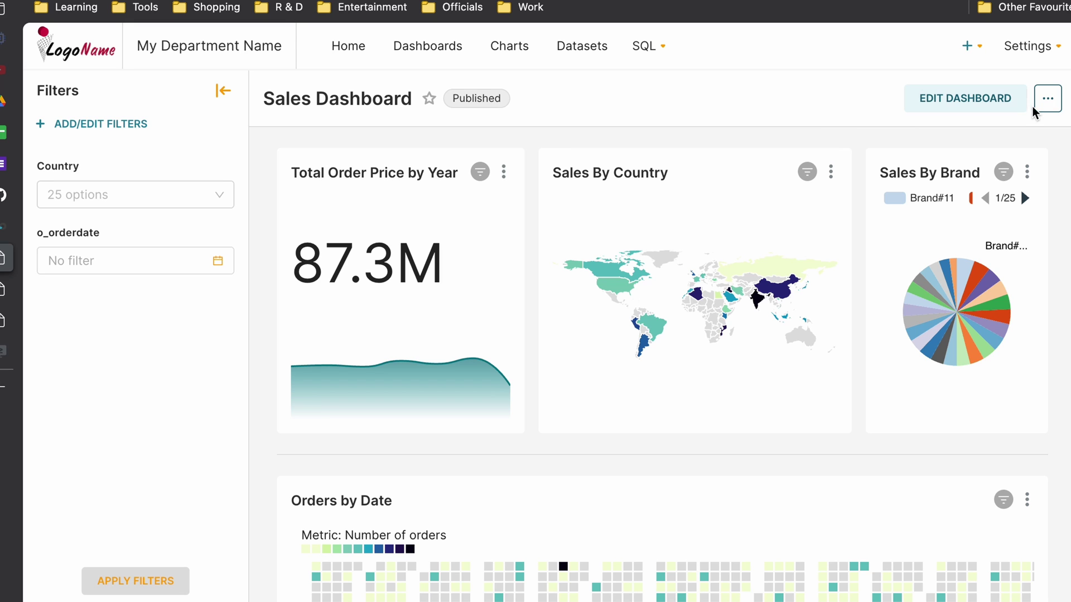
{"action": "left_click", "coordinate": [1047, 100]}
{"action": "mouse_move", "coordinate": [979, 262]}
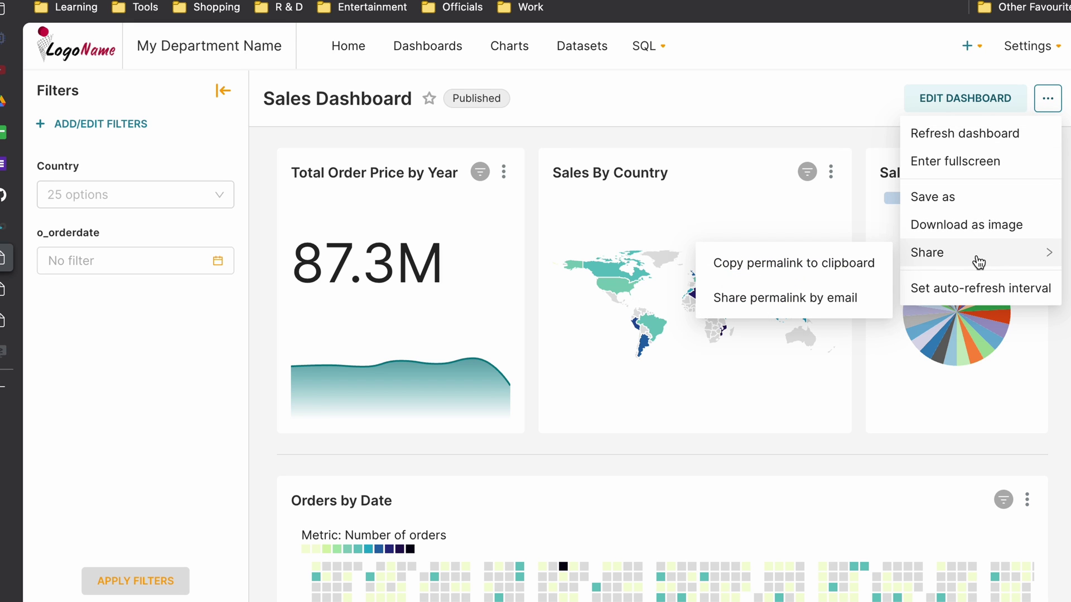
{"action": "left_click", "coordinate": [837, 266]}
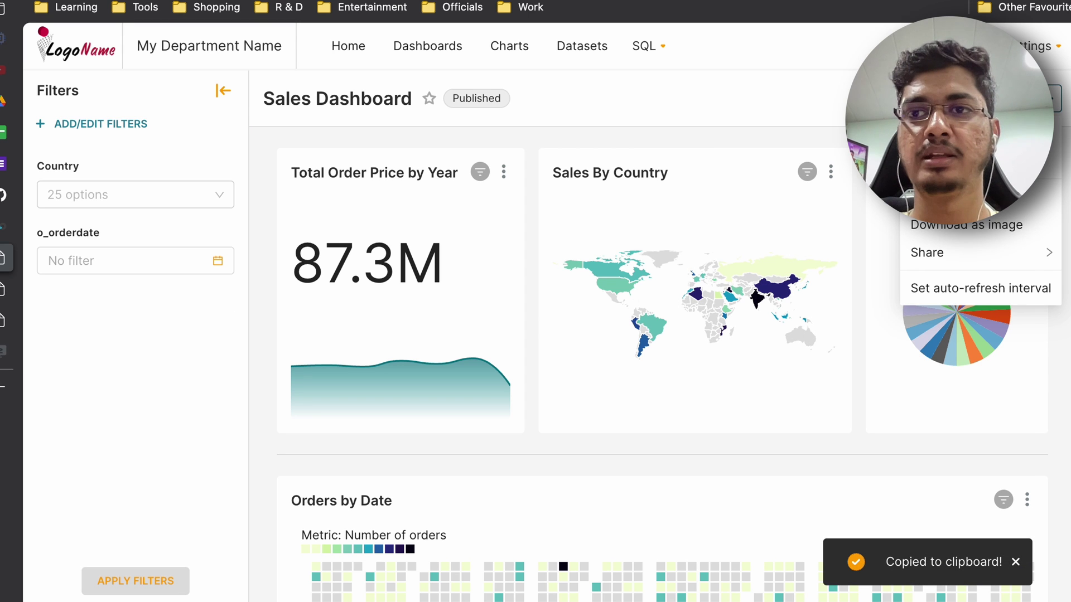
{"action": "left_click", "coordinate": [1004, 2]}
{"action": "left_click", "coordinate": [893, 102]}
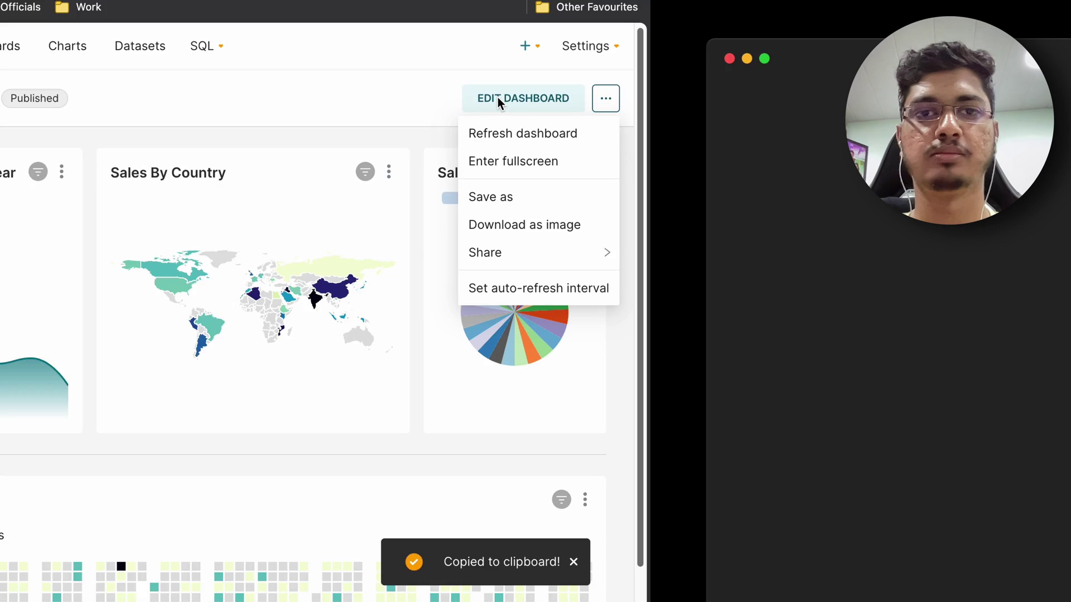
Step: Load the permalink logged-out, then visit Home, Dashboards, Charts and Datasets
{"action": "key", "text": "super+v"}
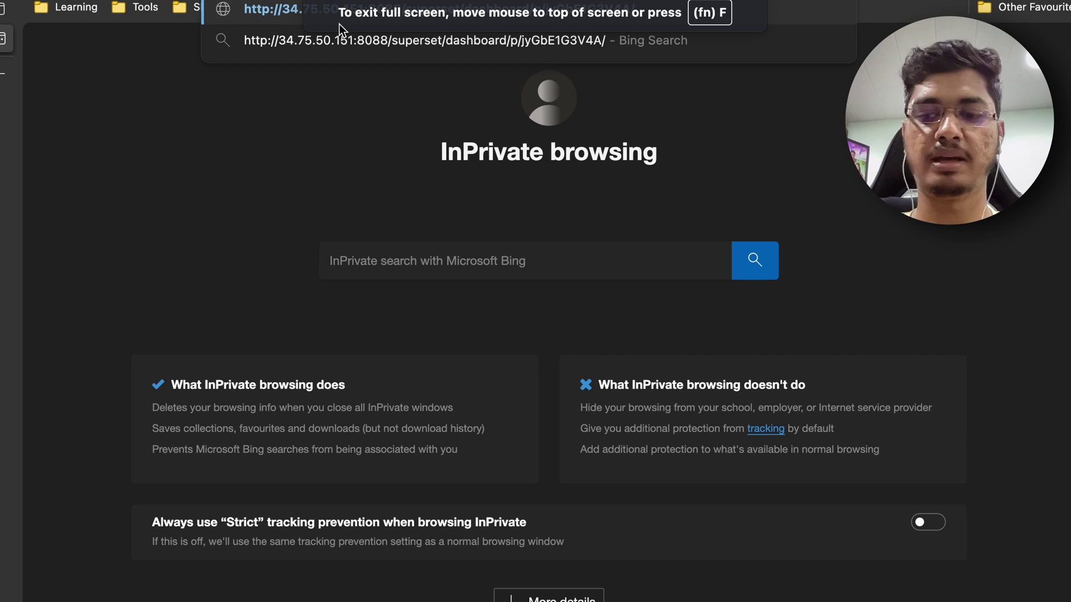
{"action": "key", "text": "Return"}
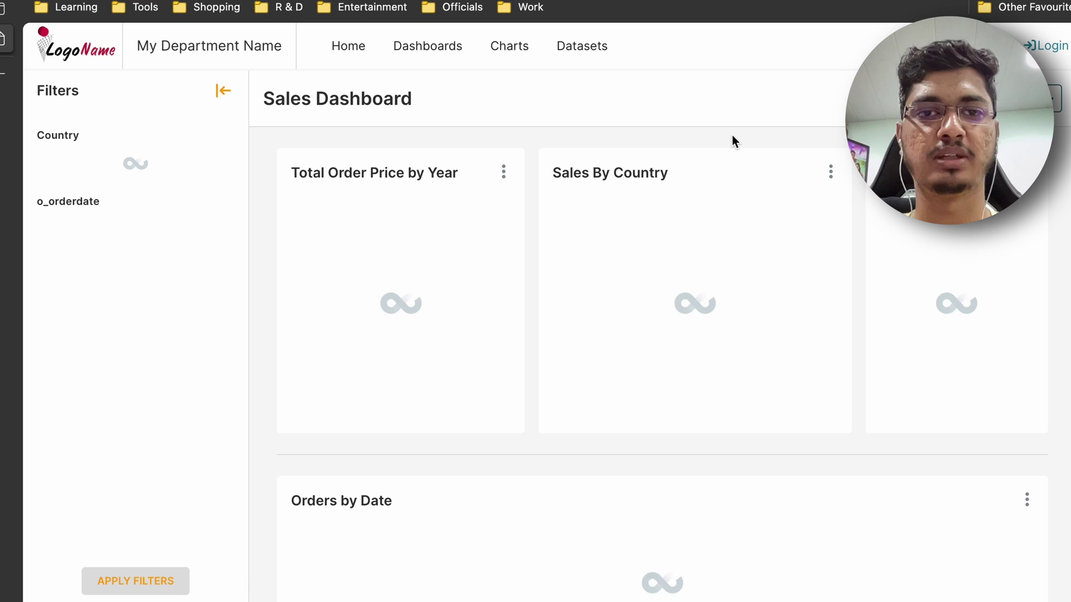
{"action": "left_click", "coordinate": [354, 48]}
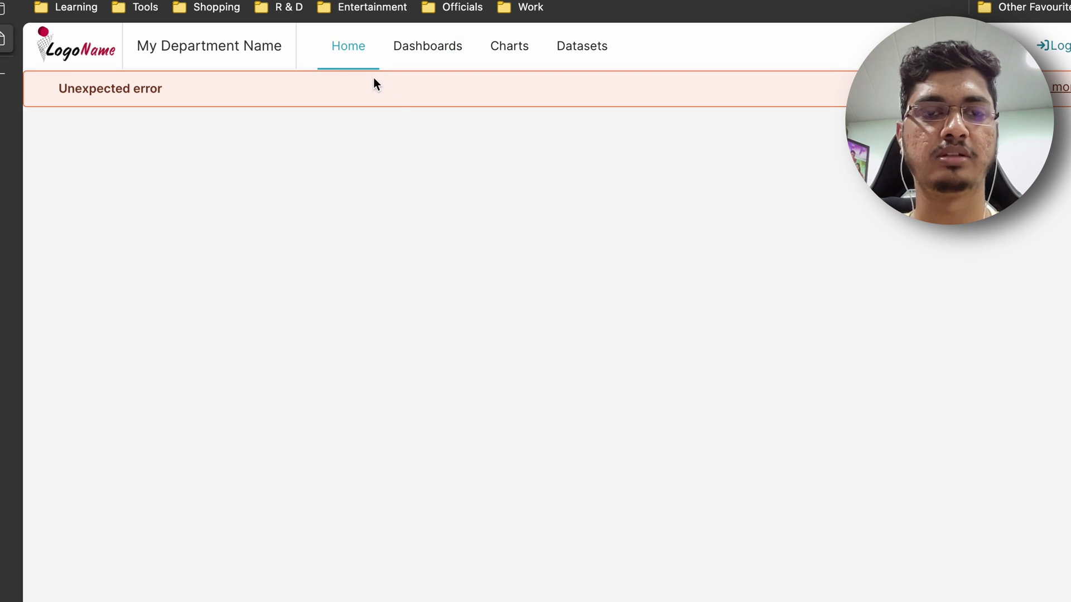
{"action": "left_click", "coordinate": [414, 54]}
{"action": "left_click", "coordinate": [509, 51]}
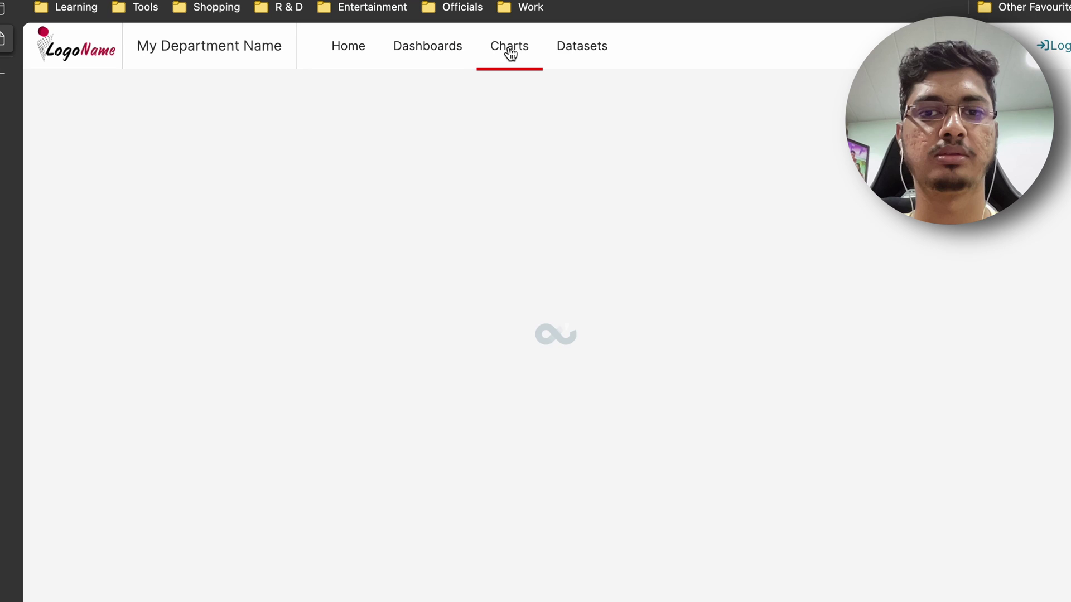
{"action": "left_click", "coordinate": [575, 49]}
{"action": "left_click", "coordinate": [341, 56]}
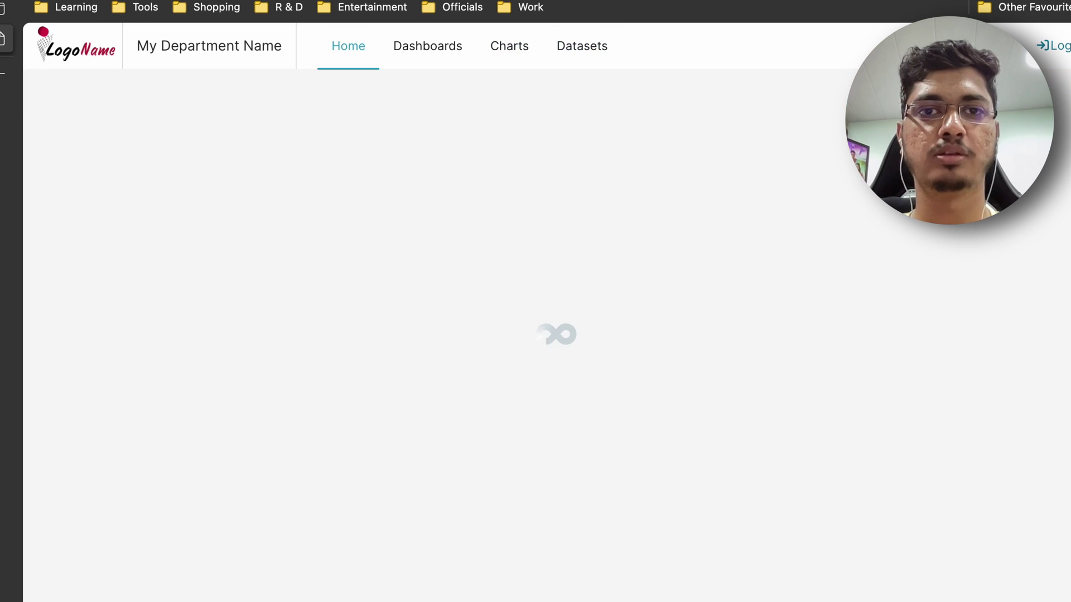
Step: Paste the Sales Dashboard URL into the address bar and load it
{"action": "key", "text": "ctrl+l"}
{"action": "key", "text": "ctrl+v"}
{"action": "key", "text": "Return"}
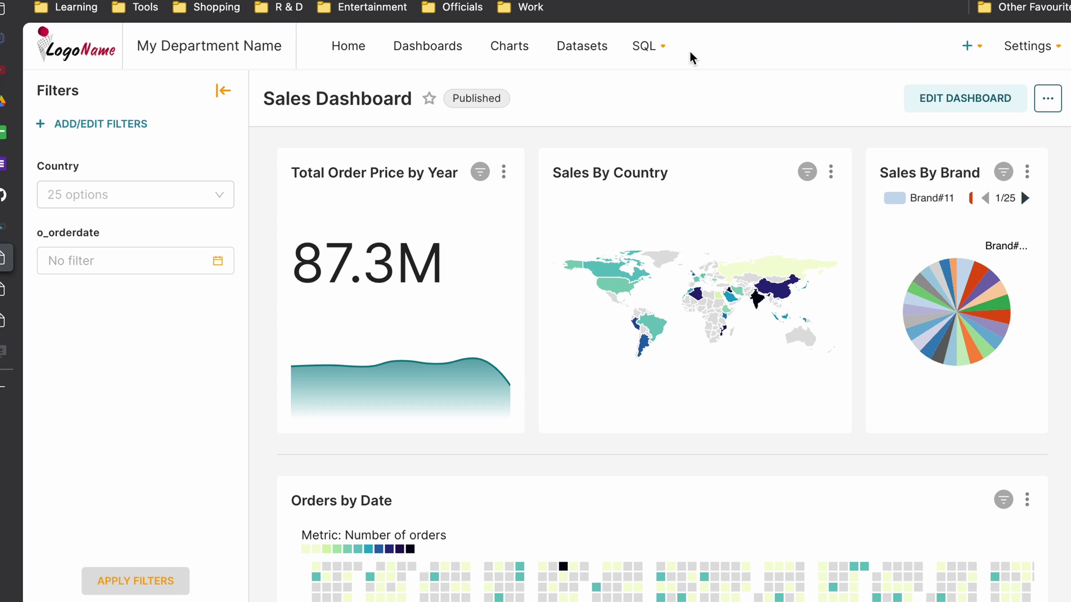
Step: Put the Sales Dashboard into fullscreen and copy its permalink to the clipboard again
{"action": "left_click", "coordinate": [1061, 99]}
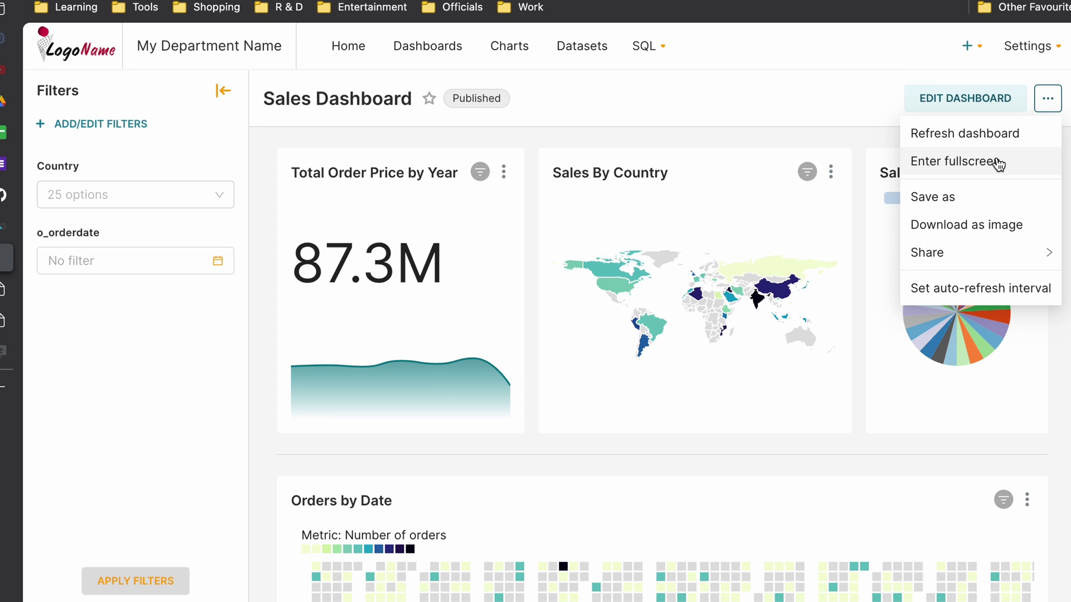
{"action": "left_click", "coordinate": [942, 165]}
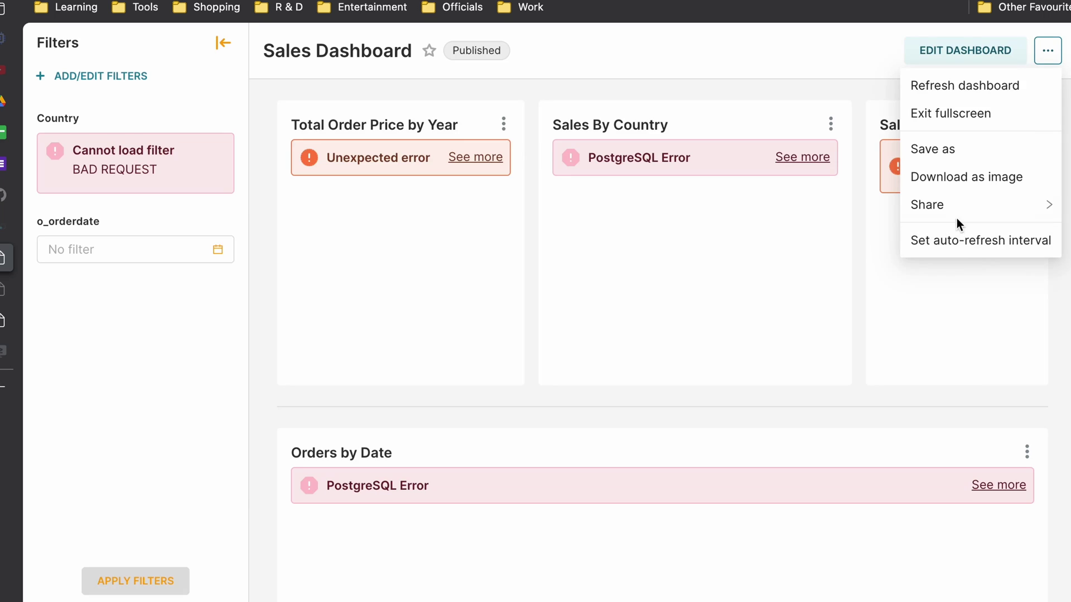
{"action": "mouse_move", "coordinate": [956, 222]}
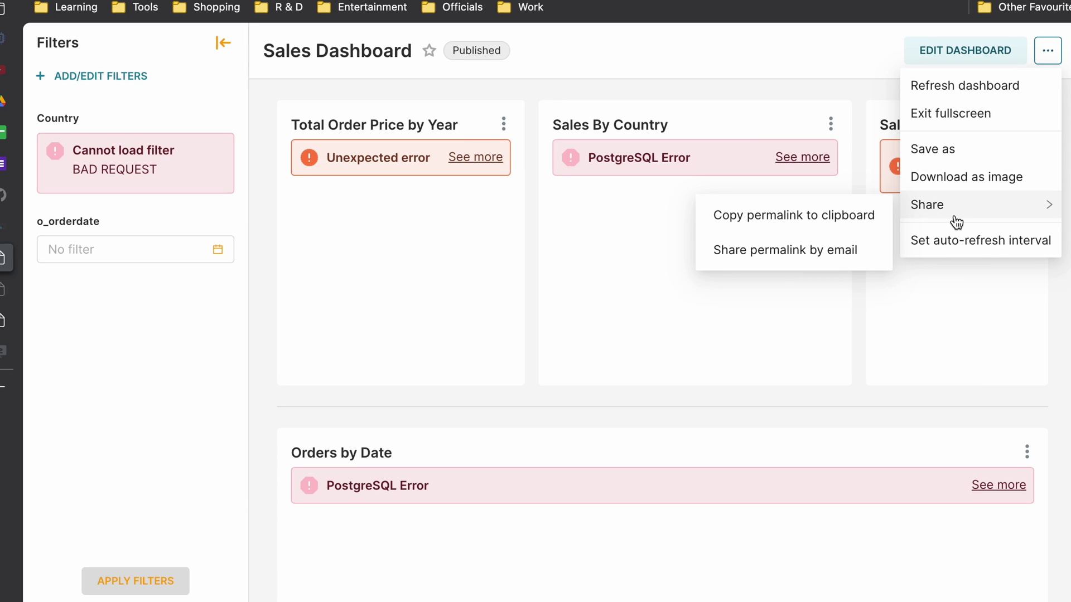
{"action": "left_click", "coordinate": [731, 218]}
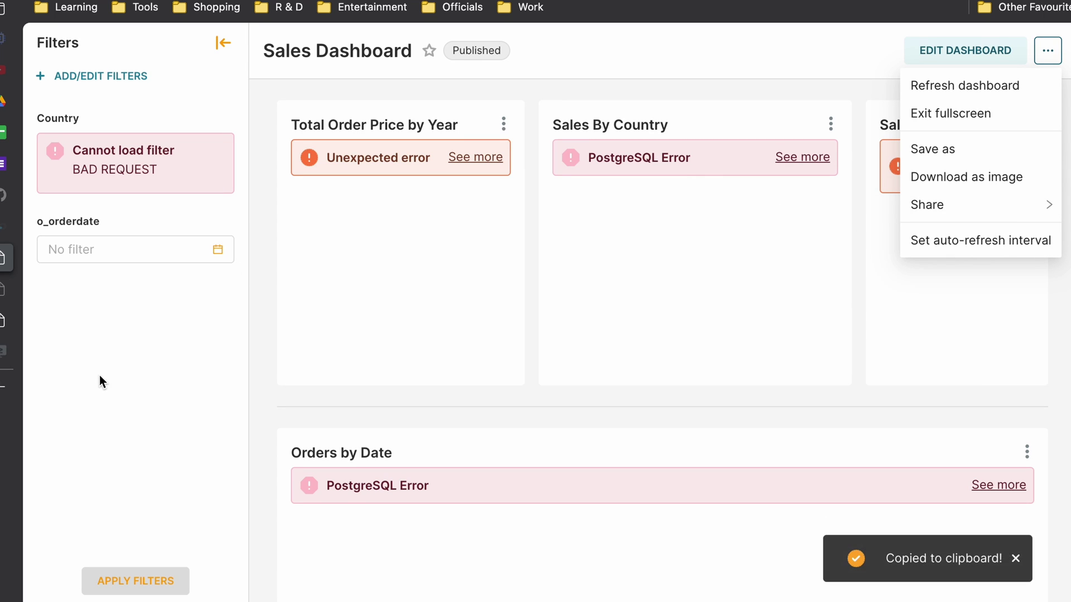
Step: Load the permalink in a new InPrivate window and review the Sales By Country PostgreSQL error details
{"action": "left_click", "coordinate": [1048, 1]}
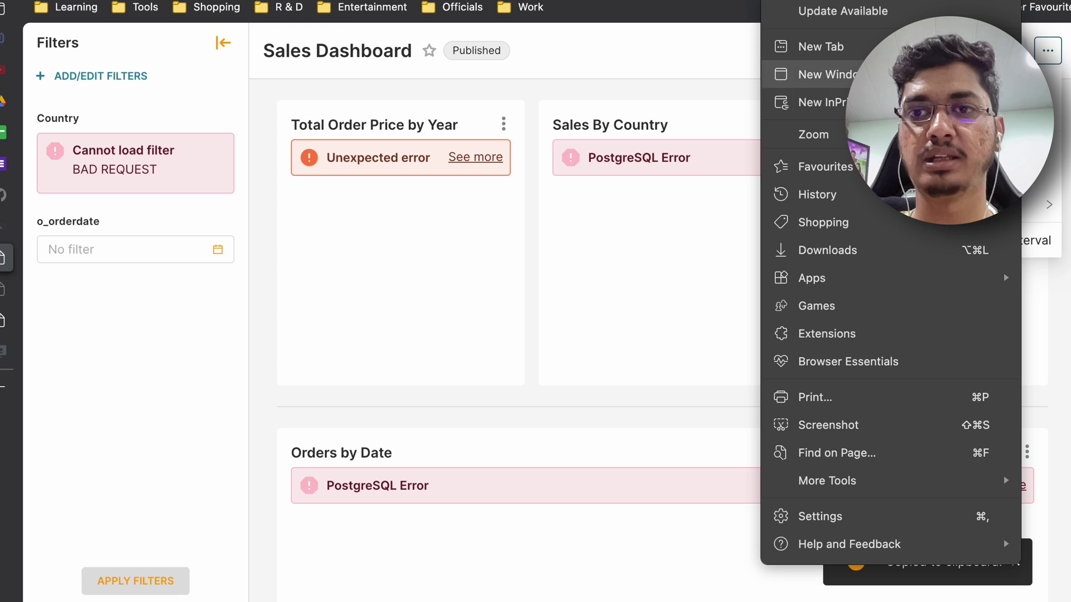
{"action": "left_click", "coordinate": [820, 102]}
{"action": "key", "text": "super+v"}
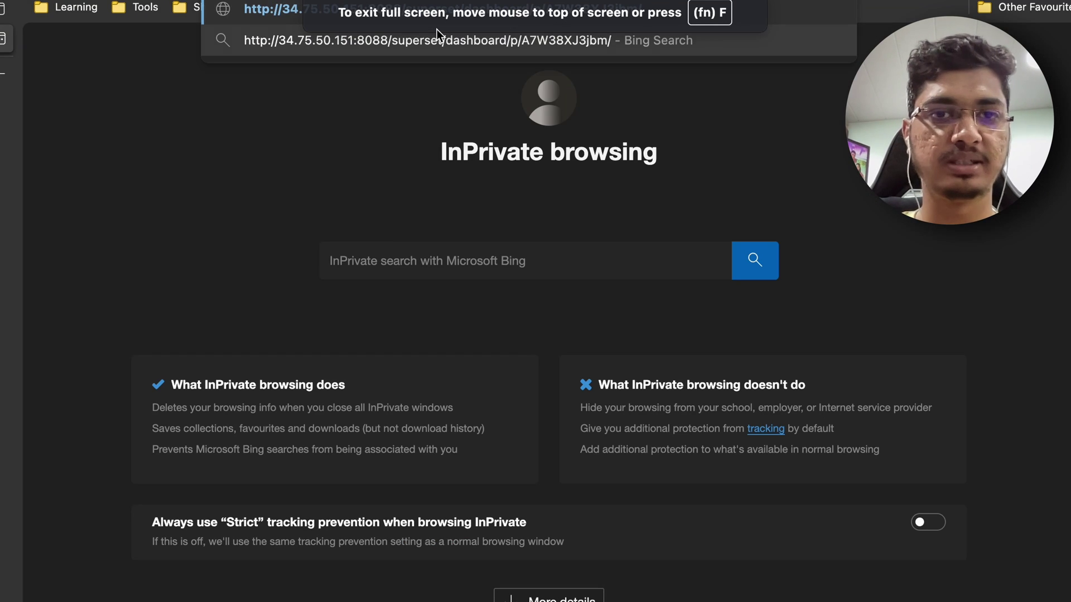
{"action": "key", "text": "Return"}
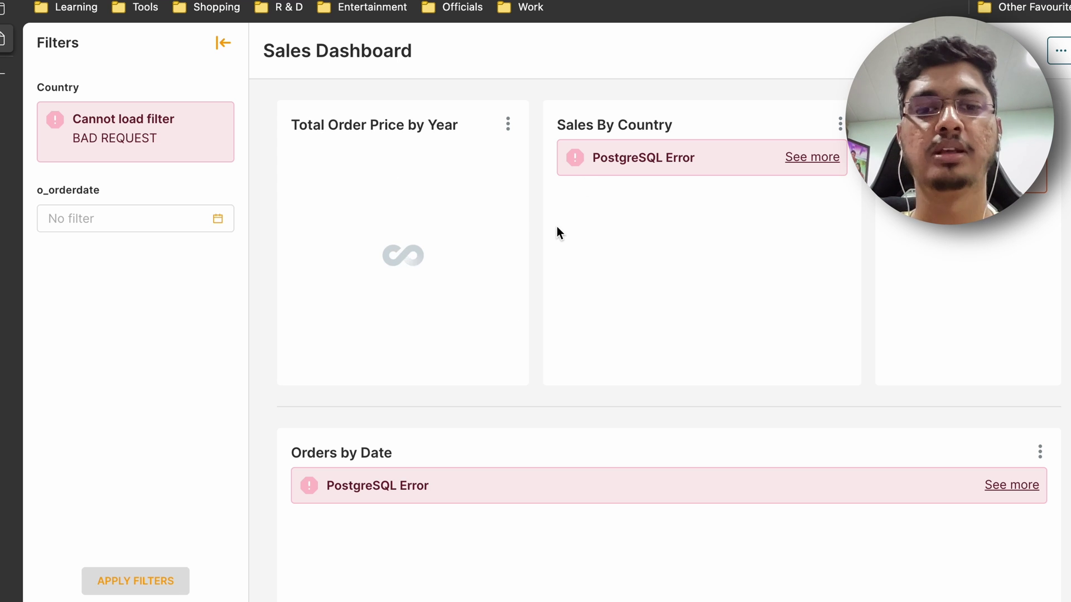
{"action": "left_click", "coordinate": [815, 162]}
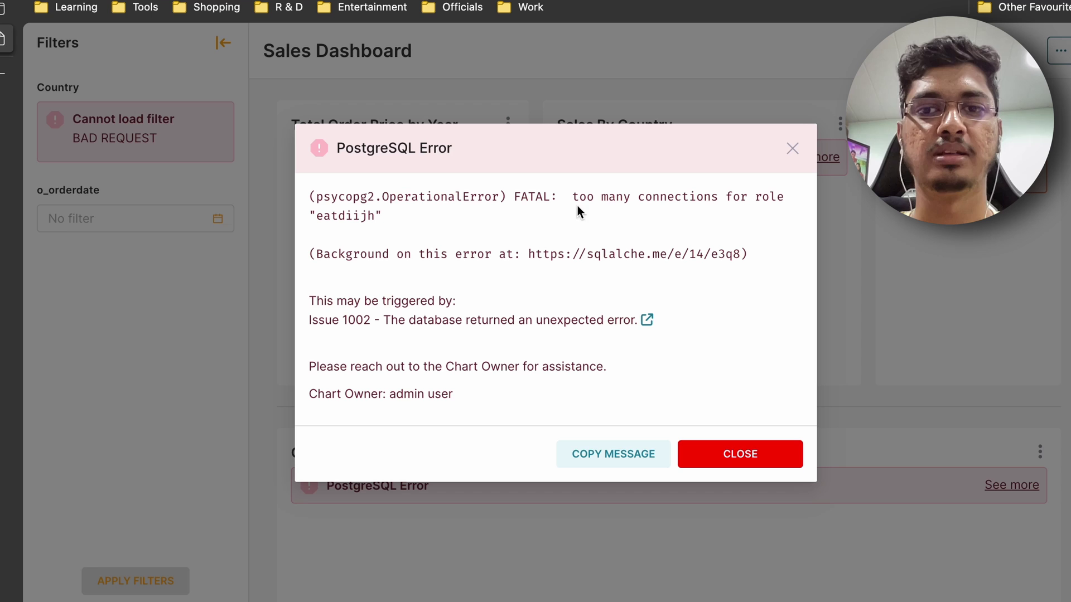
{"action": "left_click", "coordinate": [792, 148]}
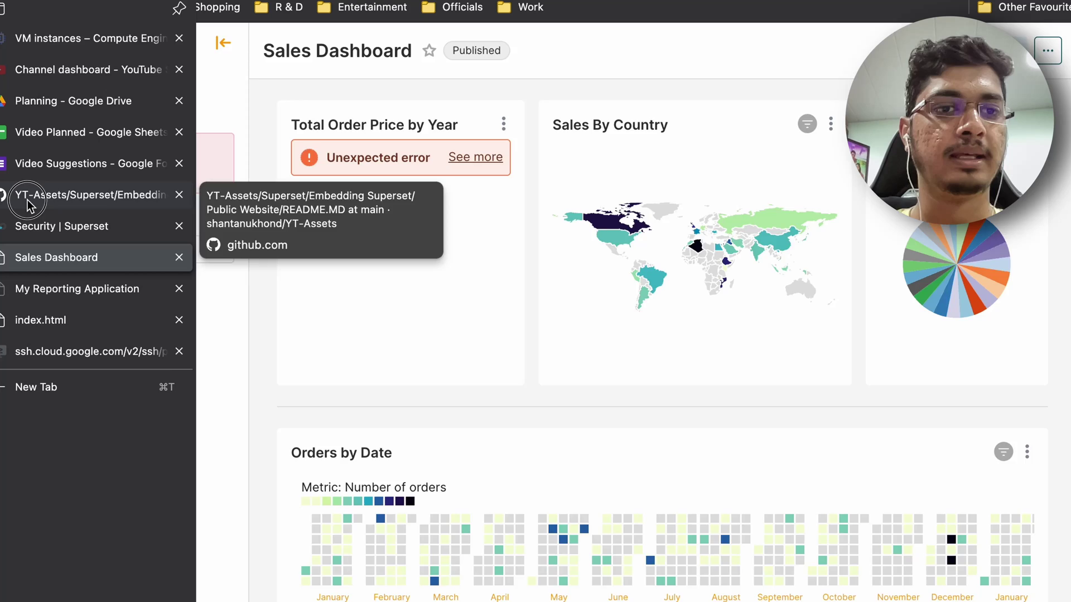
Step: Scroll the GitHub README to the index.html iframe snippet with REPLACE_YOUR_URL_HERE
{"action": "left_click", "coordinate": [28, 195]}
{"action": "scroll", "coordinate": [497, 337], "scroll_direction": "down", "scroll_amount": 6}
{"action": "scroll", "coordinate": [496, 337], "scroll_direction": "up", "scroll_amount": 2}
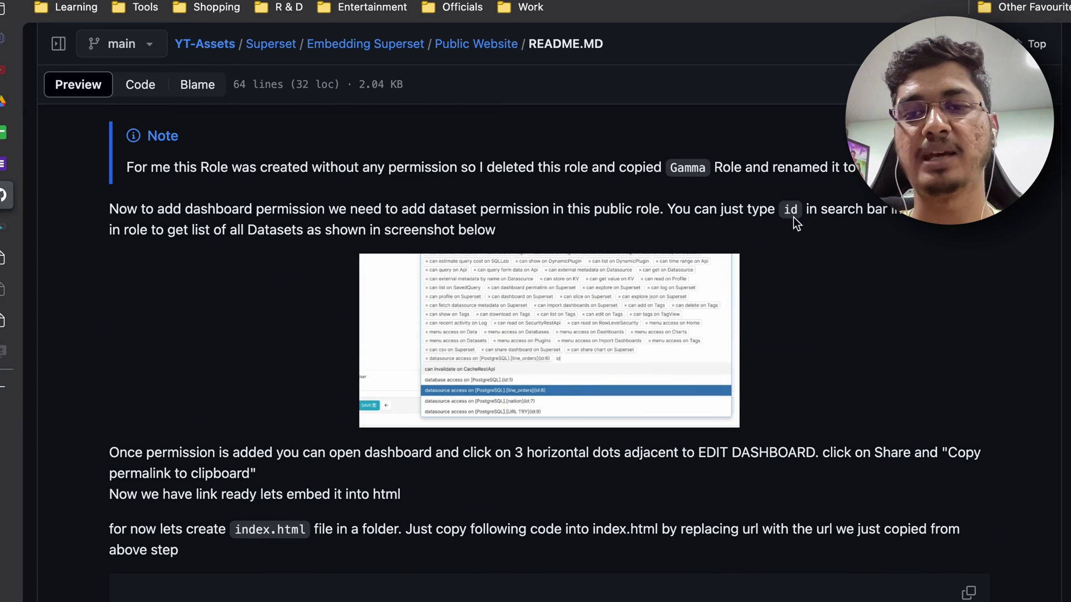
{"action": "scroll", "coordinate": [620, 397], "scroll_direction": "down", "scroll_amount": 4}
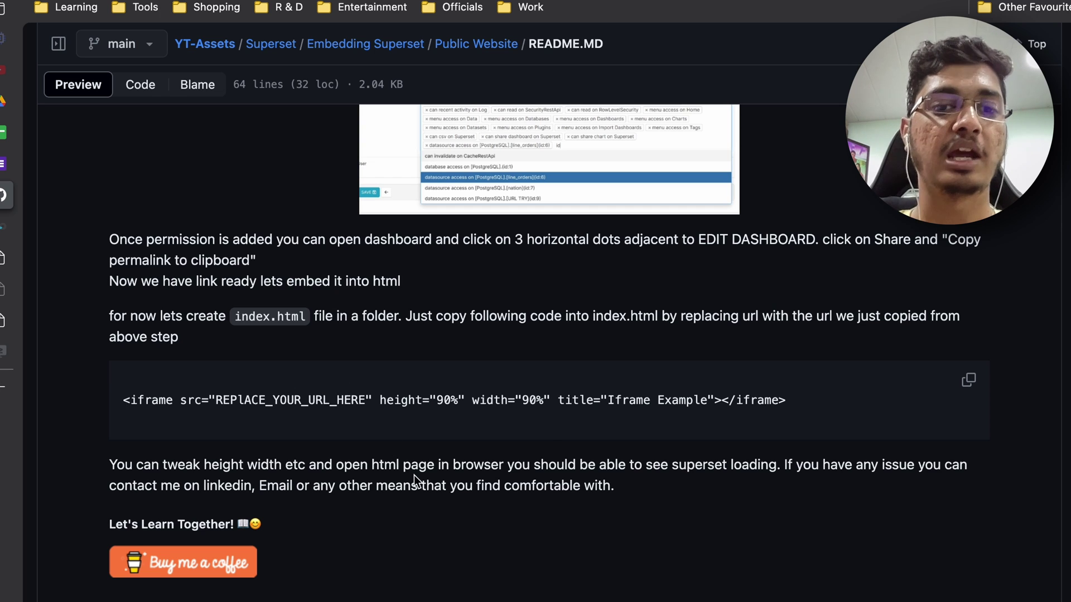
Step: Replace REPLACE_YOUR_URL_HERE in index.html with the dashboard permalink and save
{"action": "left_click", "coordinate": [621, 594]}
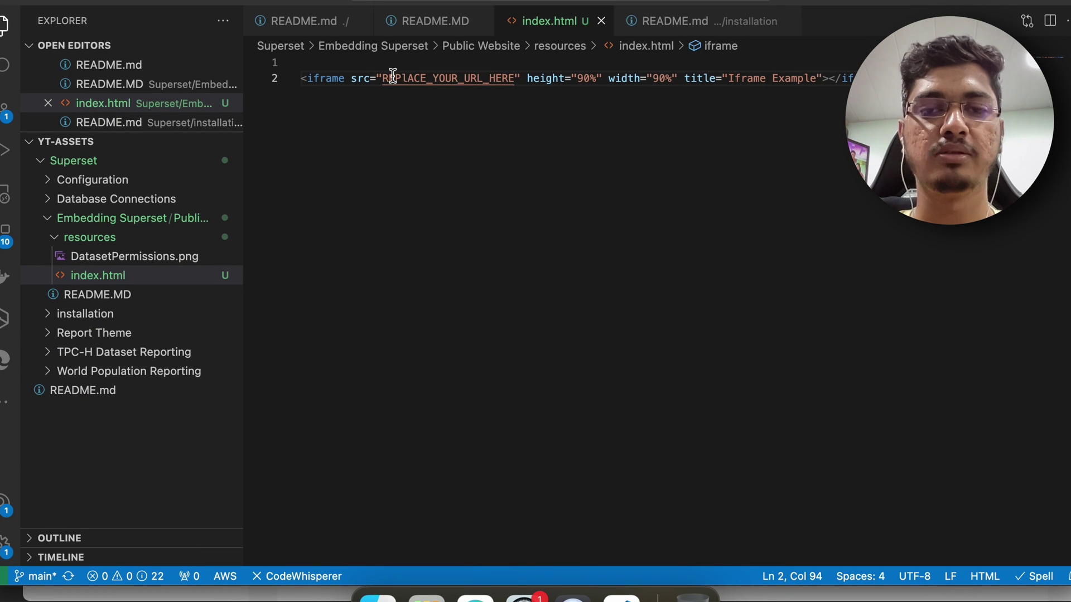
{"action": "left_click_drag", "start_coordinate": [381, 79], "coordinate": [517, 83]}
{"action": "key", "text": "super+v"}
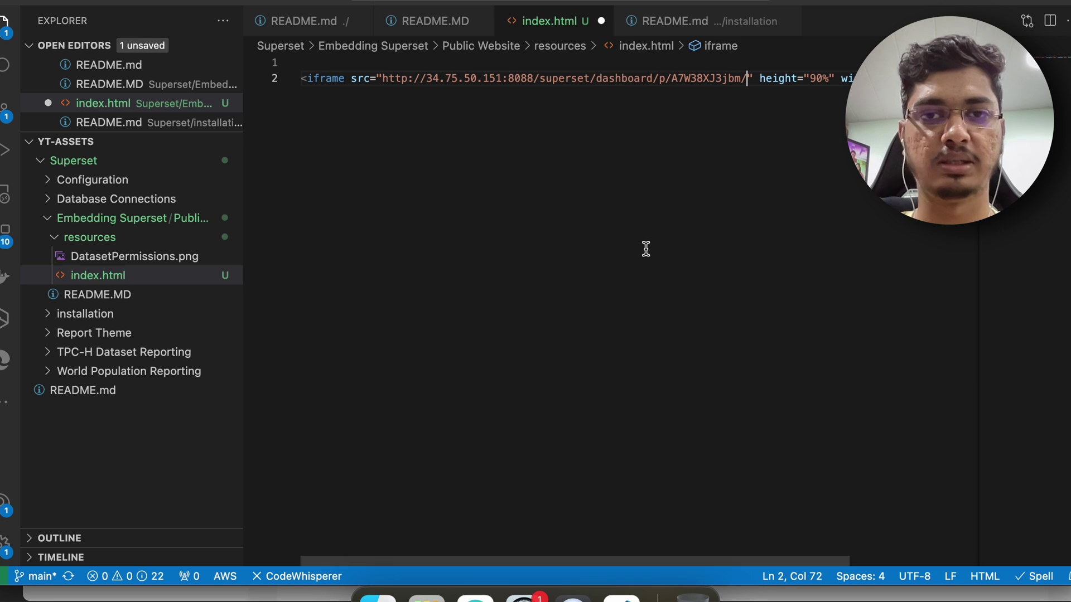
{"action": "key", "text": "super+s"}
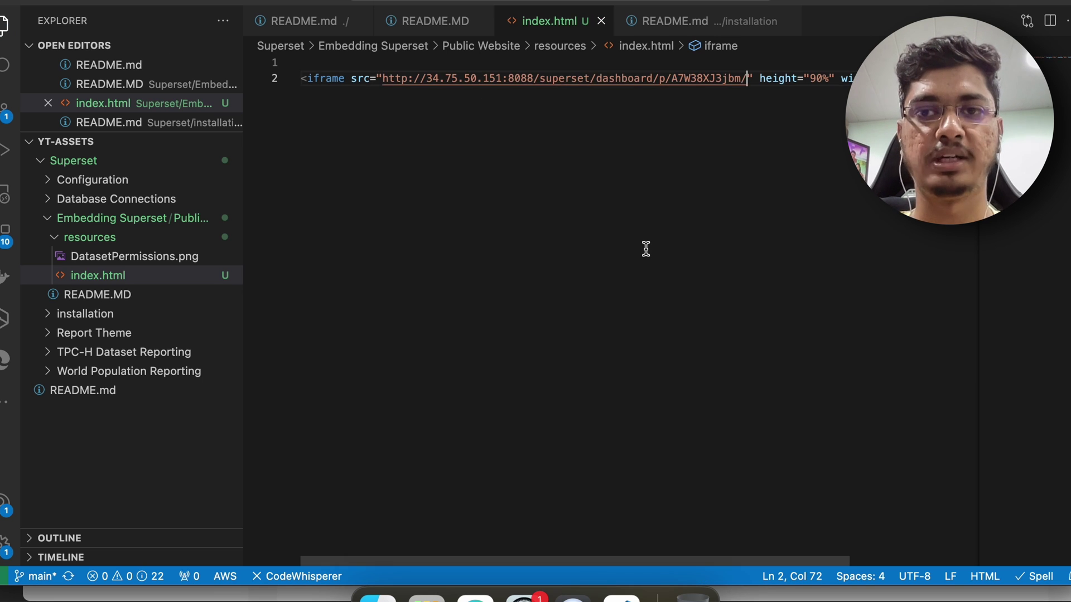
Step: Check the iframe's 90% height and width values, then open the resources folder's context menu
{"action": "scroll", "coordinate": [745, 230], "scroll_direction": "right", "scroll_amount": 5}
{"action": "double_click", "coordinate": [671, 76]}
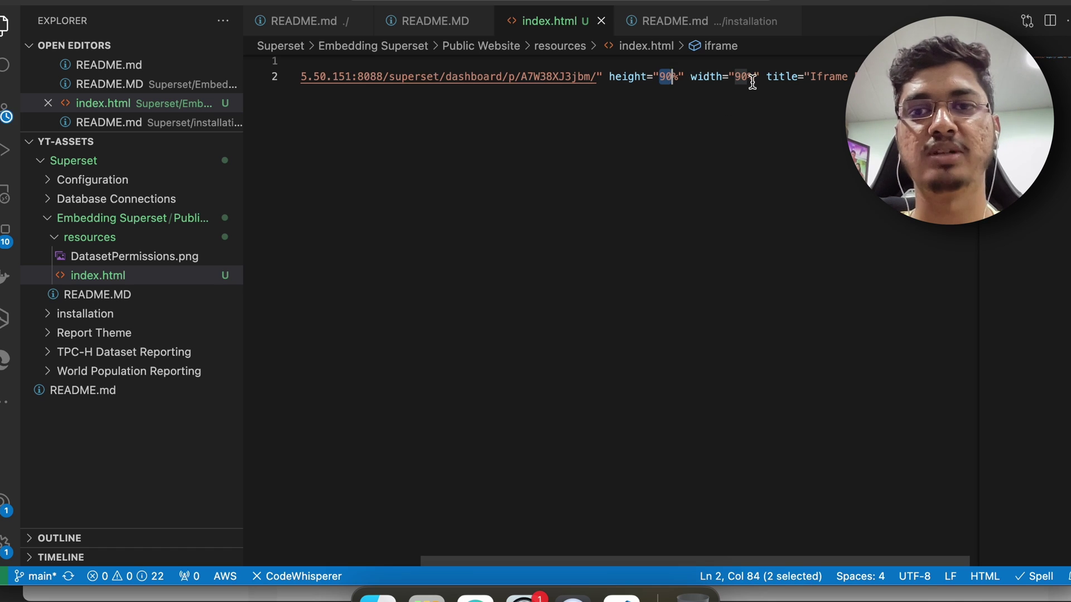
{"action": "left_click", "coordinate": [750, 76]}
{"action": "scroll", "coordinate": [777, 118], "scroll_direction": "left", "scroll_amount": 5}
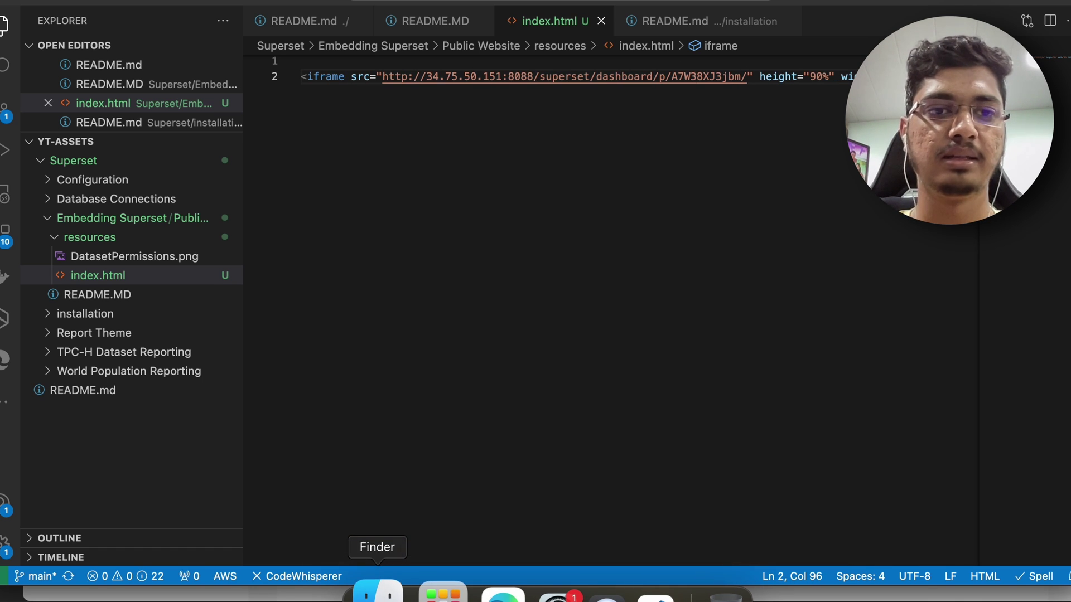
{"action": "key", "text": "super+j"}
{"action": "right_click", "coordinate": [114, 277]}
{"action": "left_click", "coordinate": [80, 239]}
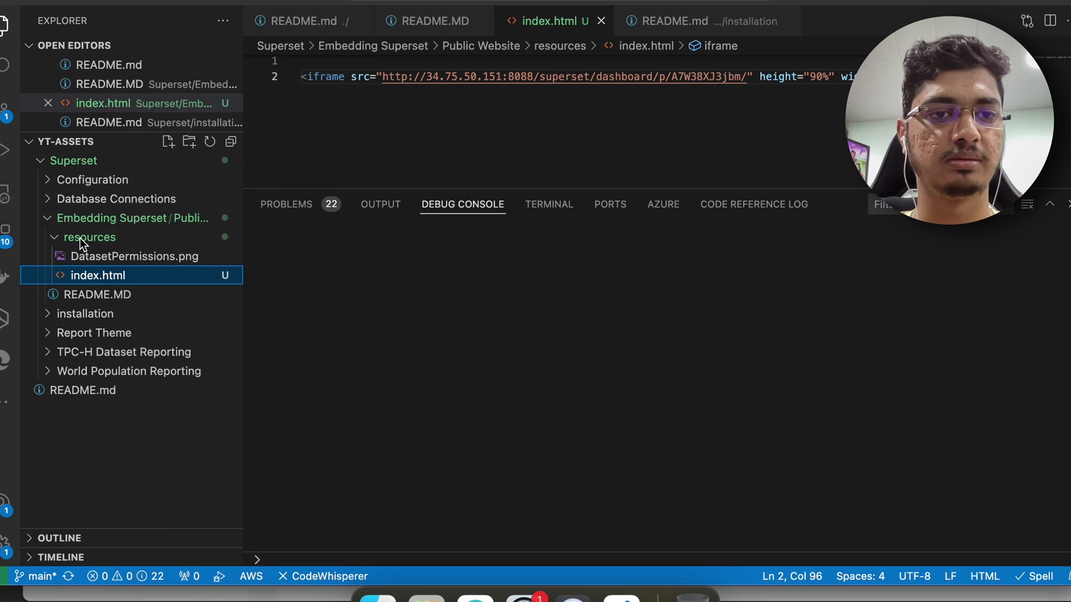
{"action": "right_click", "coordinate": [81, 244]}
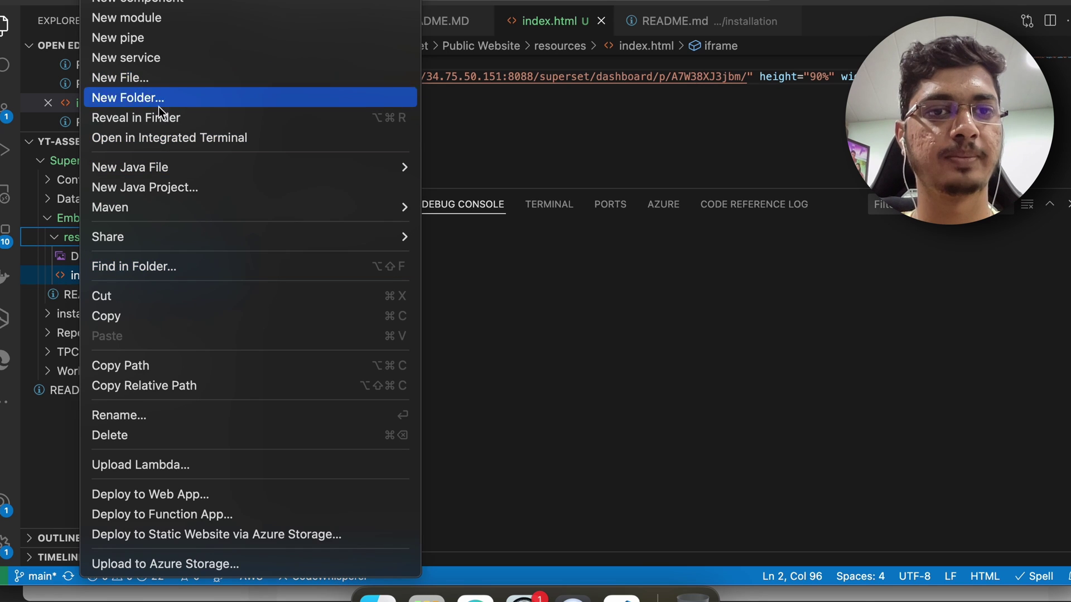
Step: Open index.html from the resources folder in Finder
{"action": "left_click", "coordinate": [160, 122]}
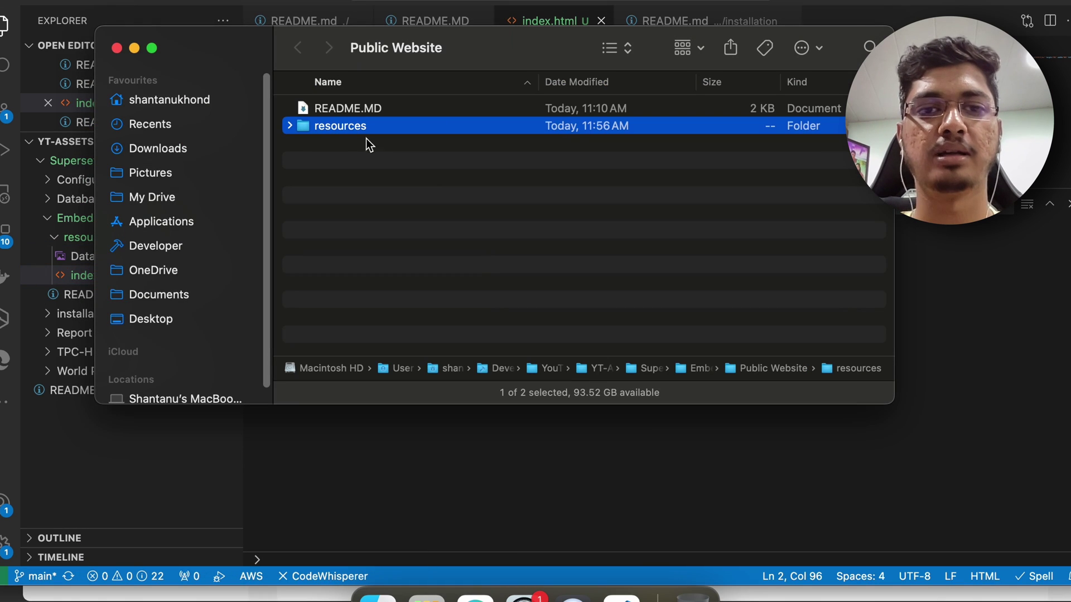
{"action": "double_click", "coordinate": [350, 127]}
{"action": "double_click", "coordinate": [357, 127]}
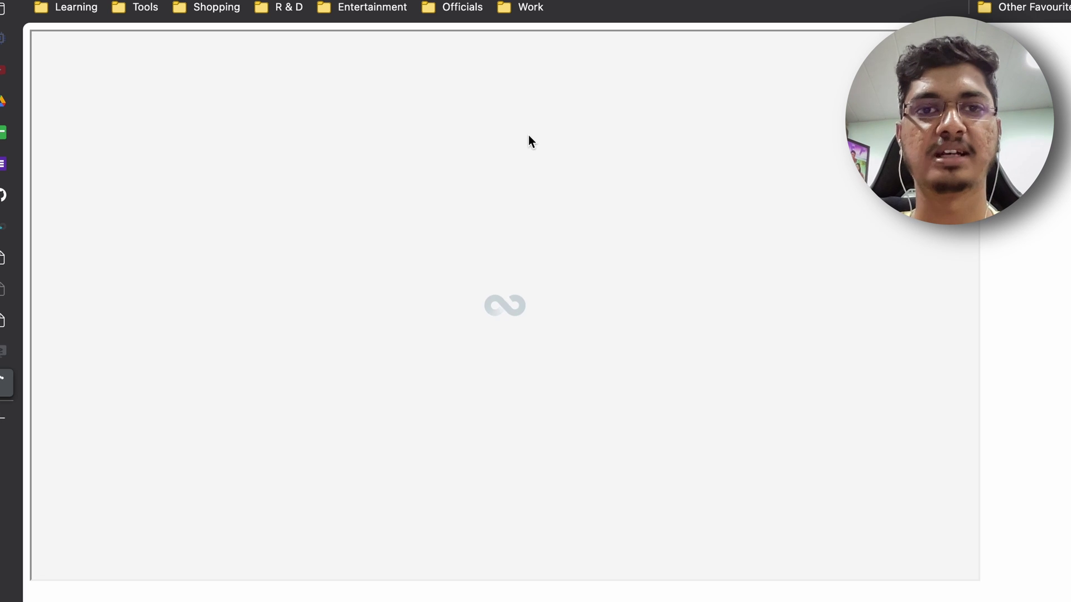
Step: Copy the local file address of index.html from the browser address bar
{"action": "key", "text": "super+l"}
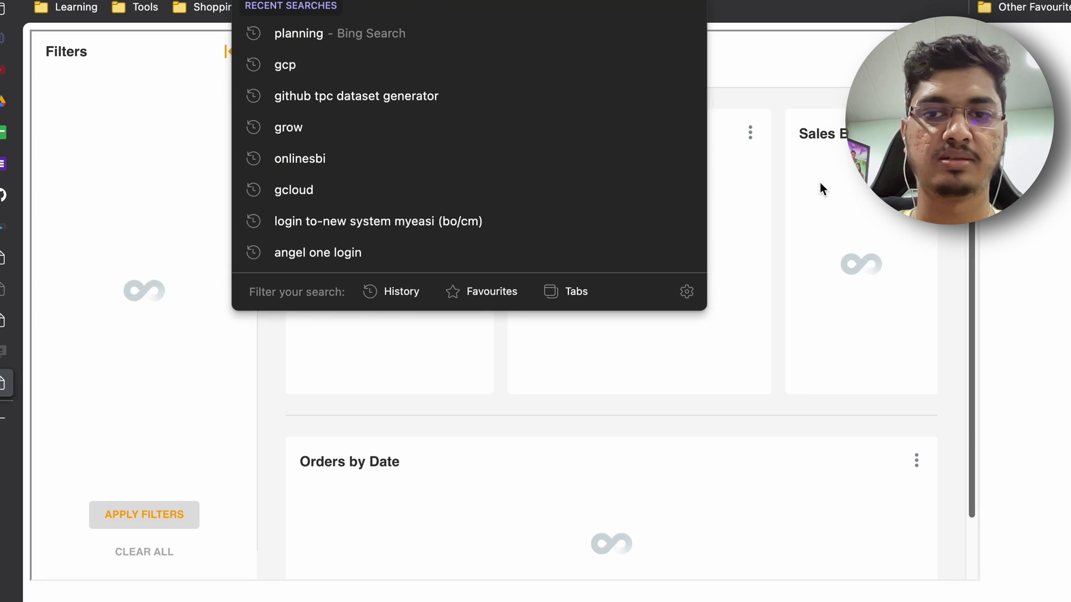
{"action": "left_click", "coordinate": [1043, 202]}
{"action": "mouse_move", "coordinate": [701, 1]}
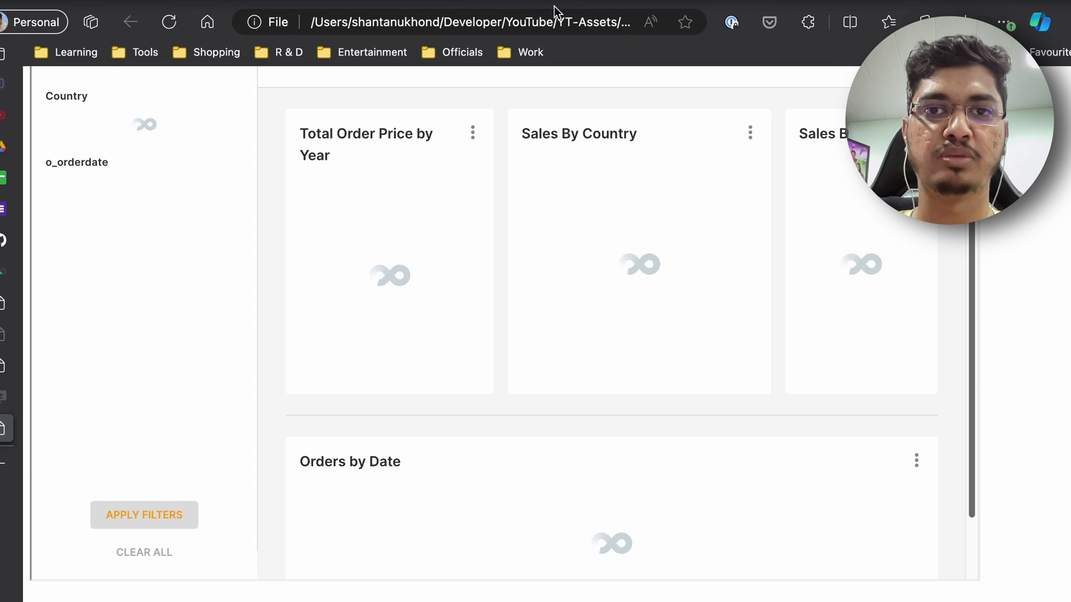
{"action": "left_click", "coordinate": [495, 21]}
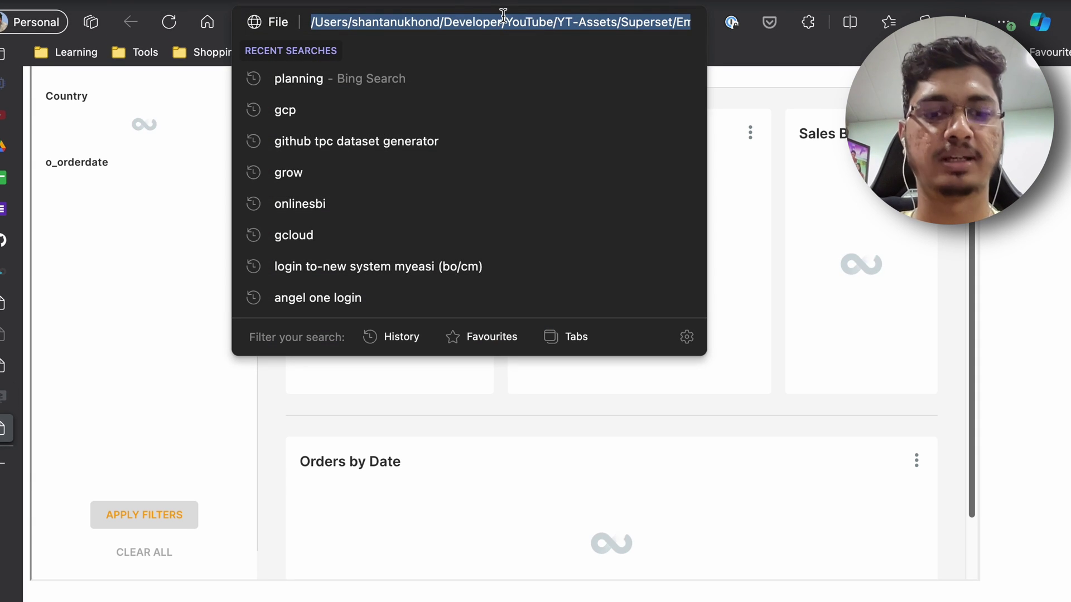
{"action": "key", "text": "Right"}
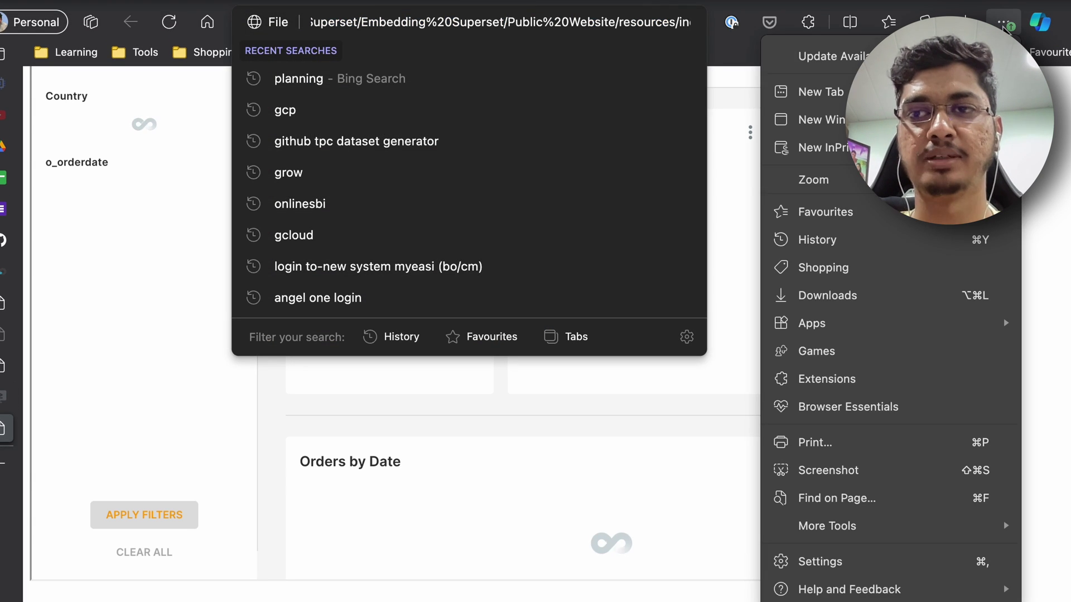
{"action": "left_click", "coordinate": [1004, 22]}
Step: Load the index.html file path in a new InPrivate window until the embedded charts render
{"action": "left_click", "coordinate": [820, 148]}
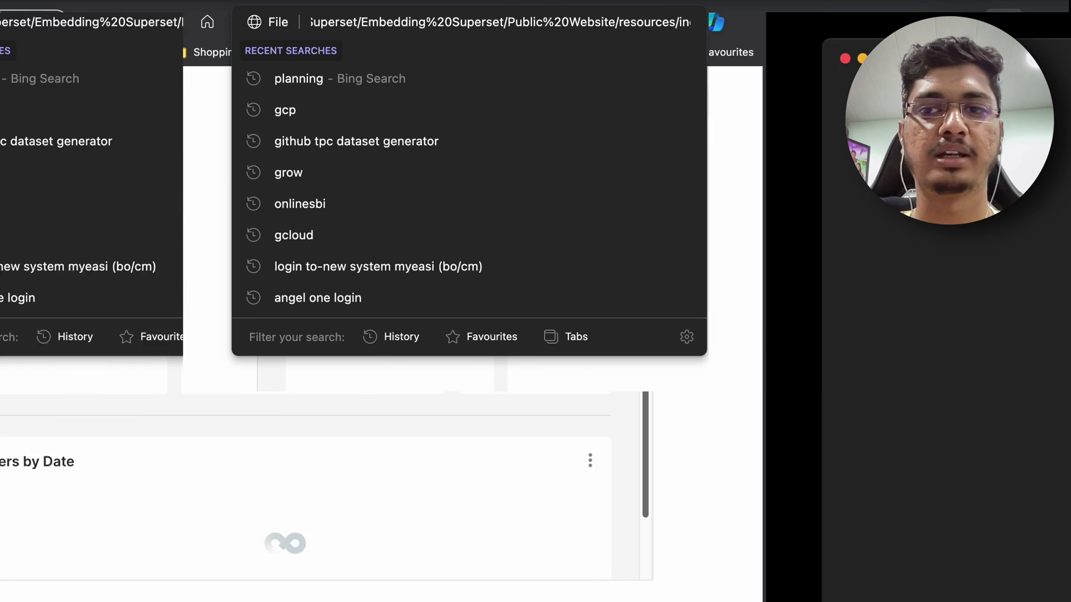
{"action": "key", "text": "super+v"}
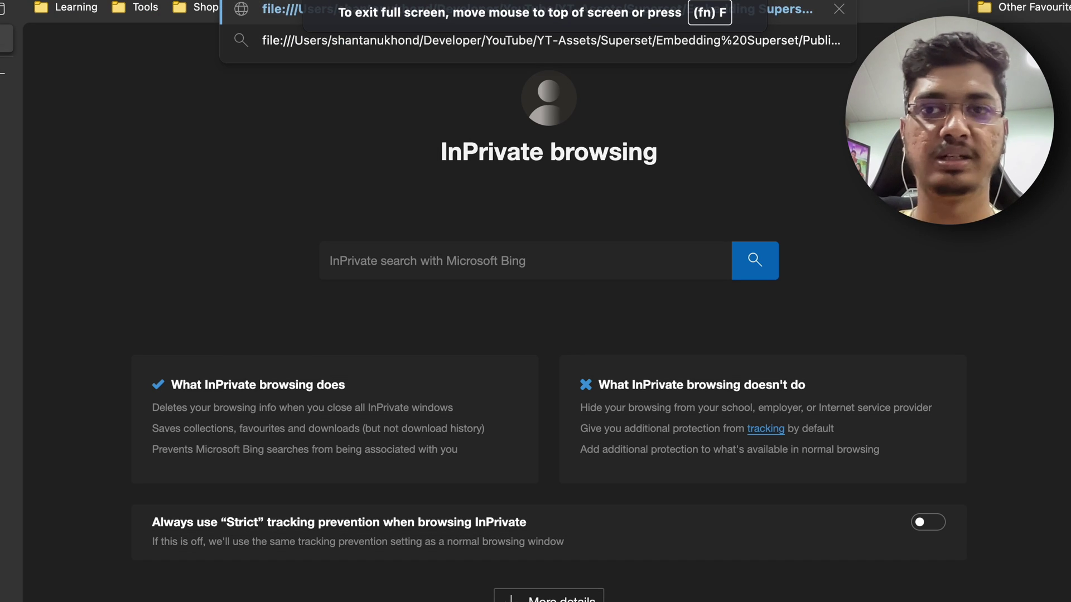
{"action": "key", "text": "Return"}
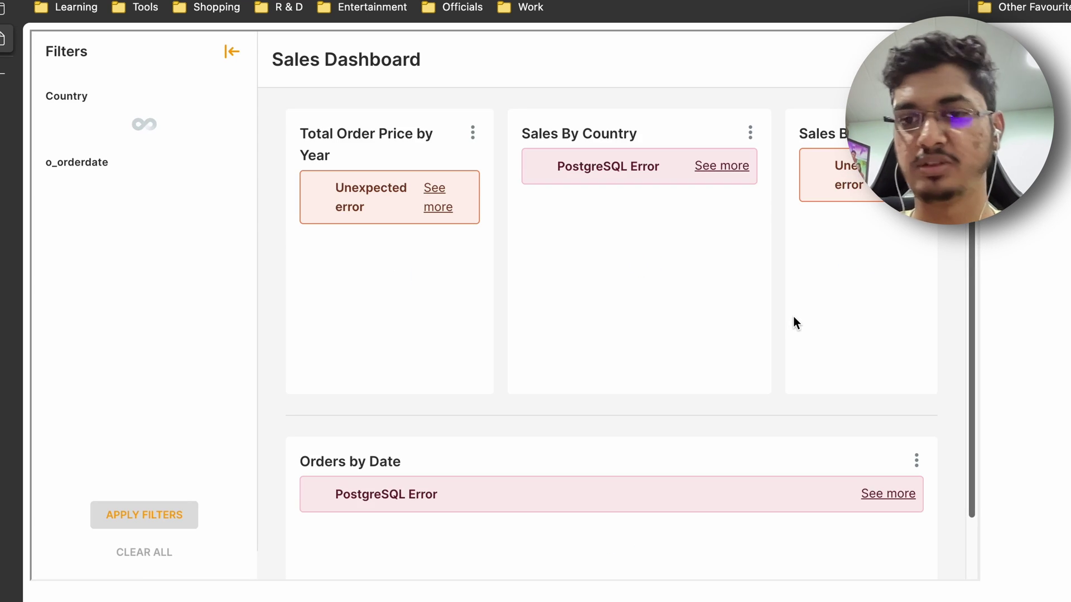
{"action": "scroll", "coordinate": [793, 316], "scroll_direction": "down", "scroll_amount": 2}
{"action": "scroll", "coordinate": [793, 317], "scroll_direction": "up", "scroll_amount": 2}
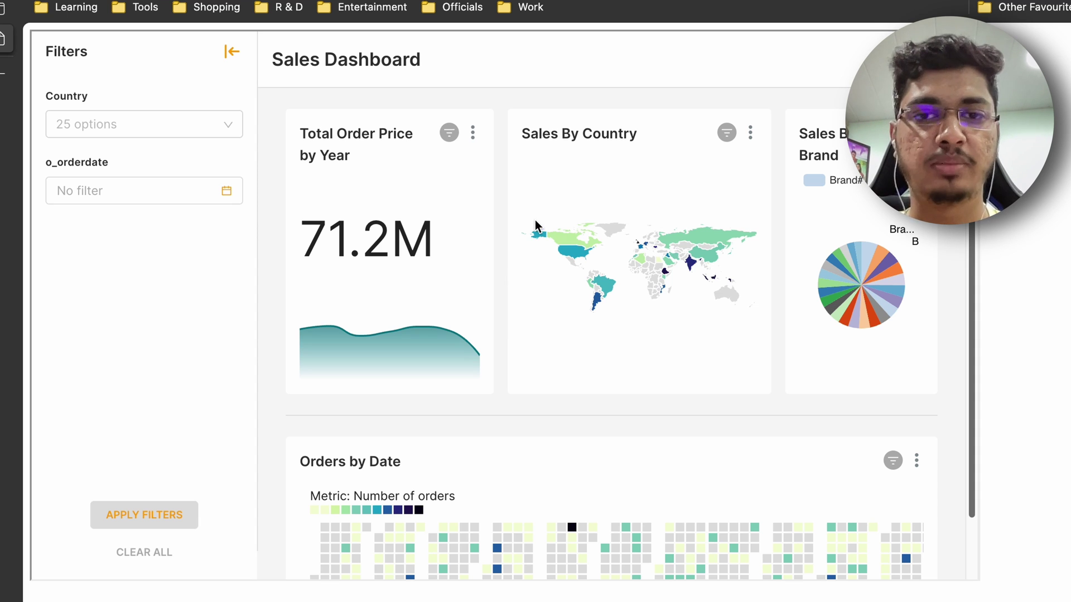
{"action": "key", "text": "super+Tab"}
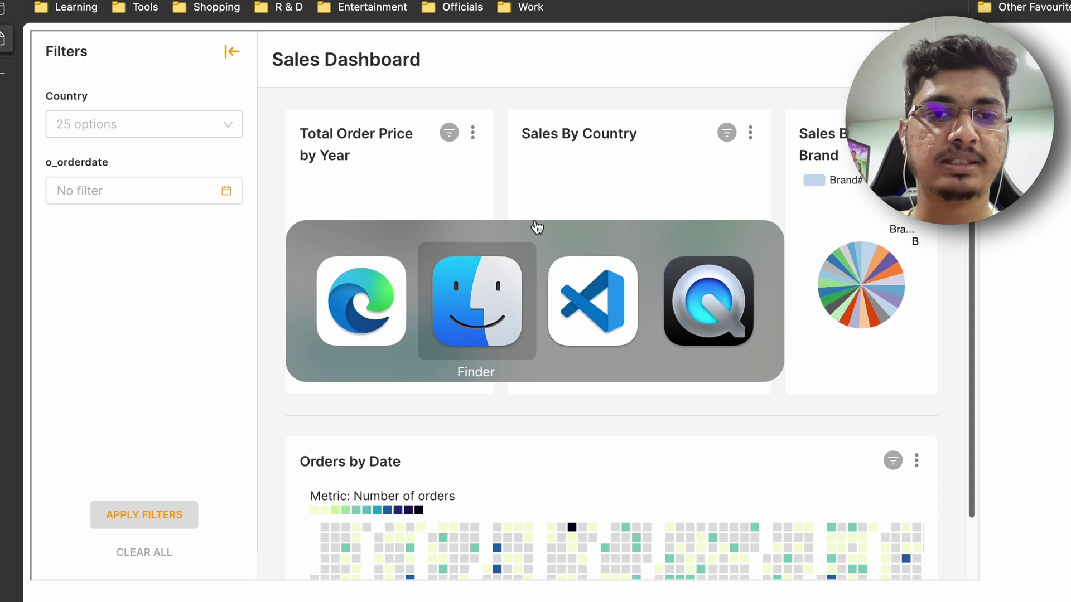
{"action": "key", "text": "super+shift+Tab"}
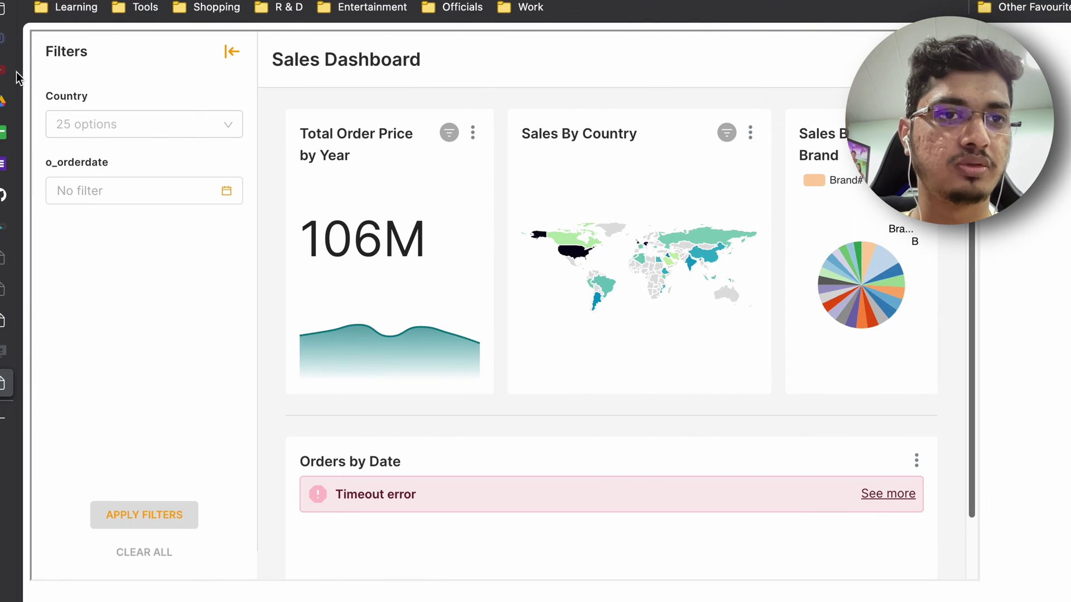
Step: Scroll the Video Suggestions form from Email down to 'Is similar video created?'
{"action": "mouse_move", "coordinate": [11, 145]}
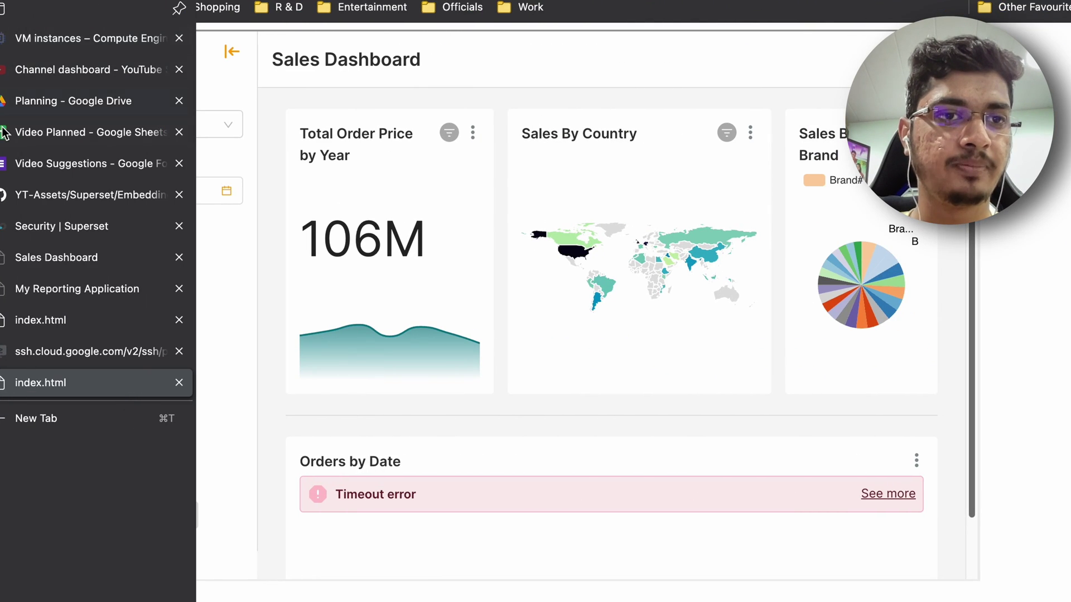
{"action": "left_click", "coordinate": [17, 163]}
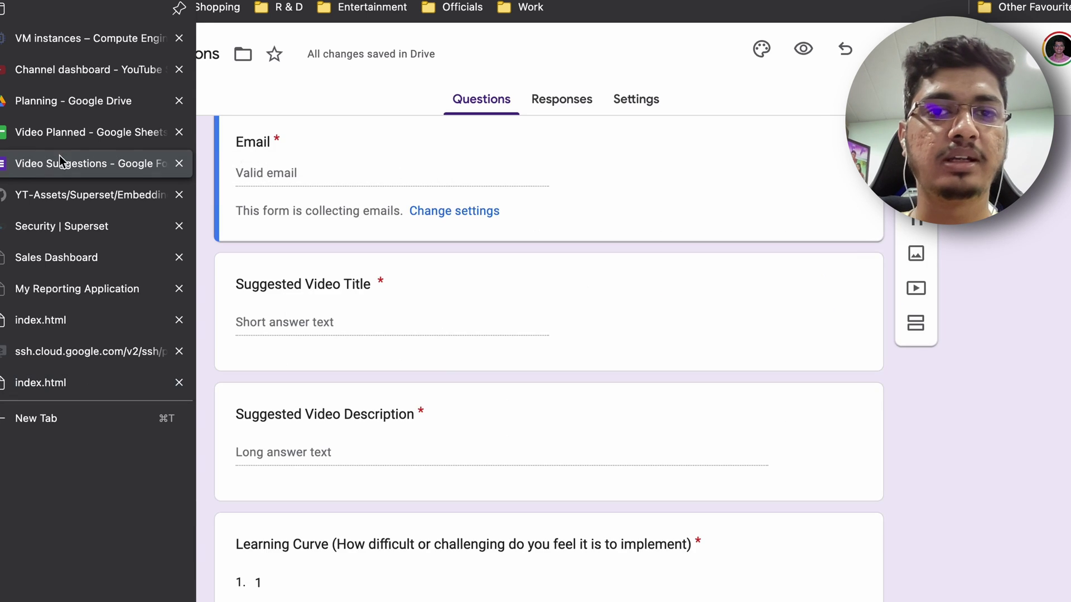
{"action": "scroll", "coordinate": [406, 168], "scroll_direction": "up", "scroll_amount": 2}
{"action": "scroll", "coordinate": [406, 168], "scroll_direction": "down", "scroll_amount": 2}
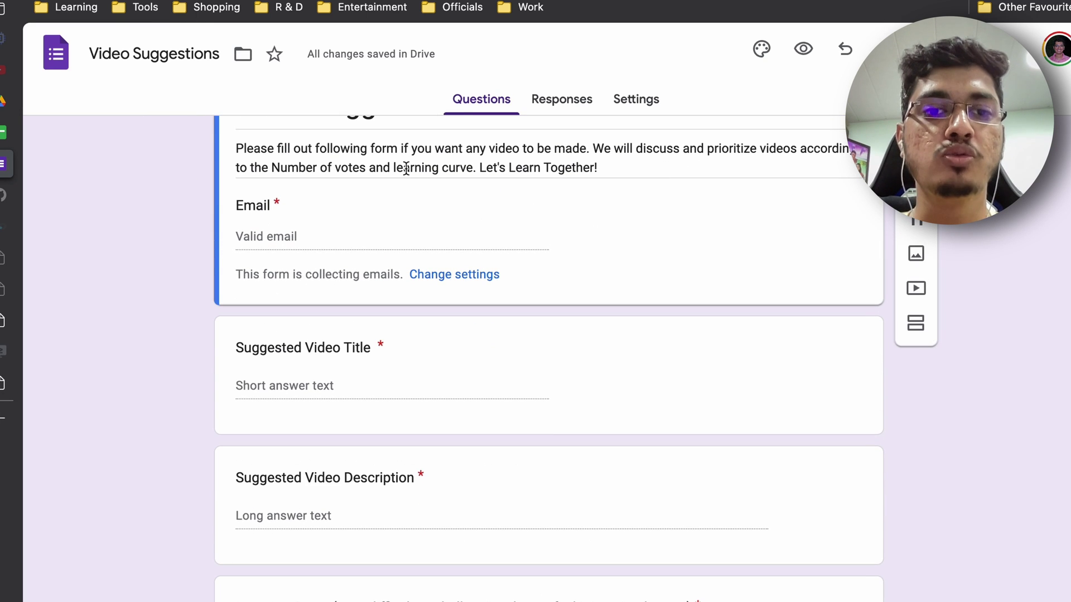
{"action": "scroll", "coordinate": [406, 169], "scroll_direction": "down", "scroll_amount": 4}
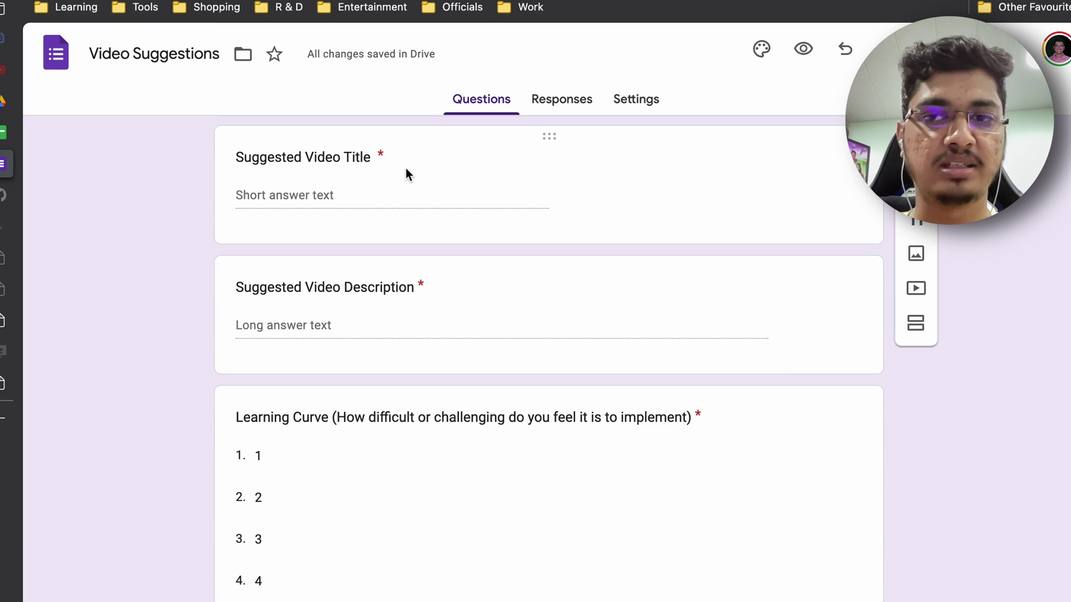
{"action": "scroll", "coordinate": [406, 169], "scroll_direction": "down", "scroll_amount": 1}
{"action": "scroll", "coordinate": [406, 168], "scroll_direction": "down", "scroll_amount": 7}
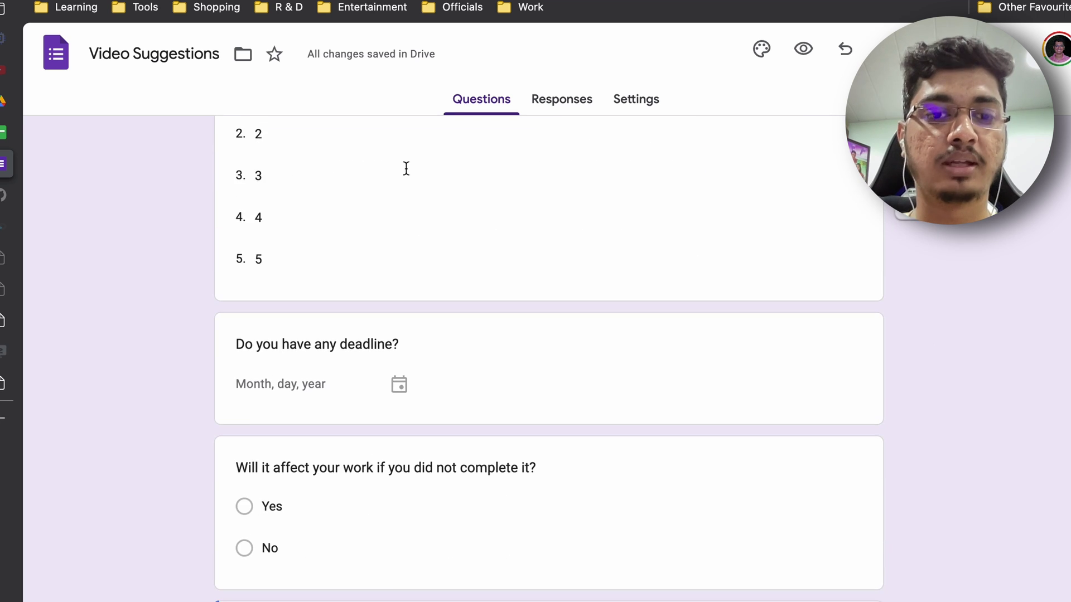
{"action": "scroll", "coordinate": [406, 168], "scroll_direction": "down", "scroll_amount": 5}
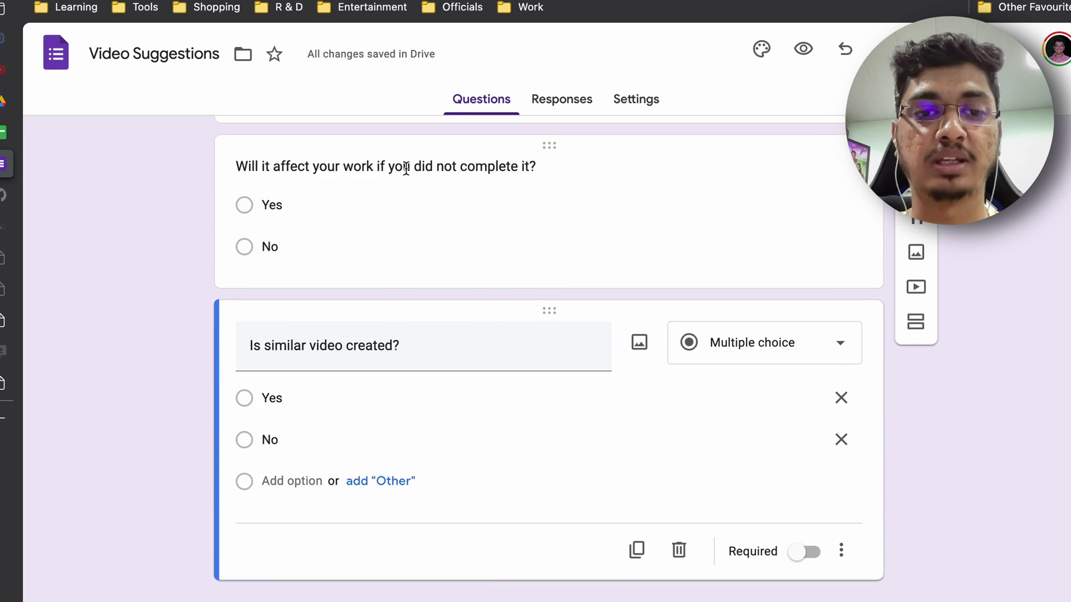
{"action": "scroll", "coordinate": [406, 169], "scroll_direction": "up", "scroll_amount": 1}
{"action": "scroll", "coordinate": [406, 168], "scroll_direction": "up", "scroll_amount": 14}
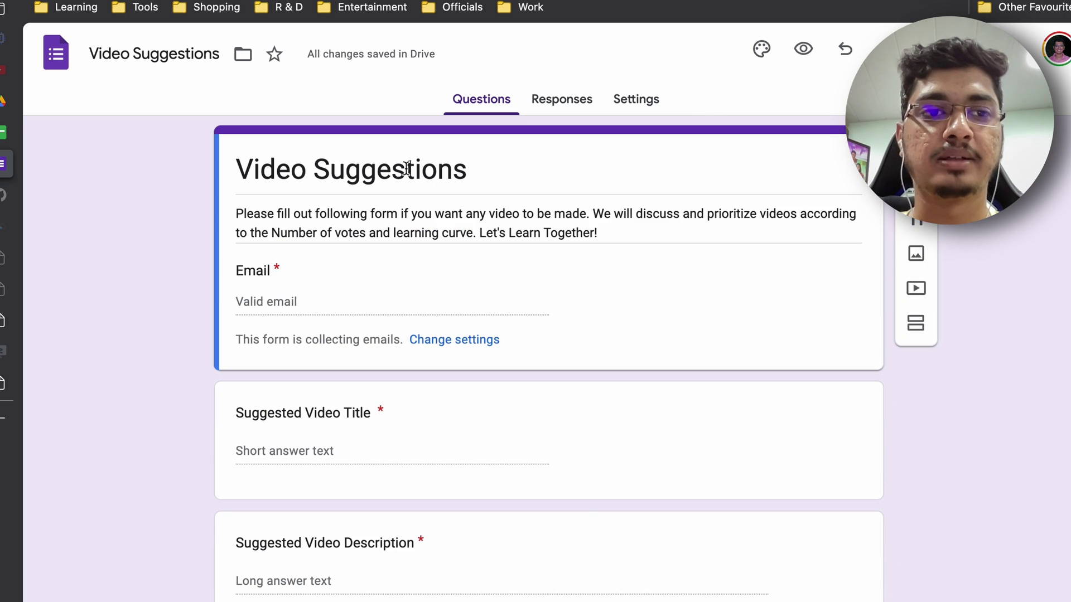
{"action": "key", "text": "ctrl+shift+Tab"}
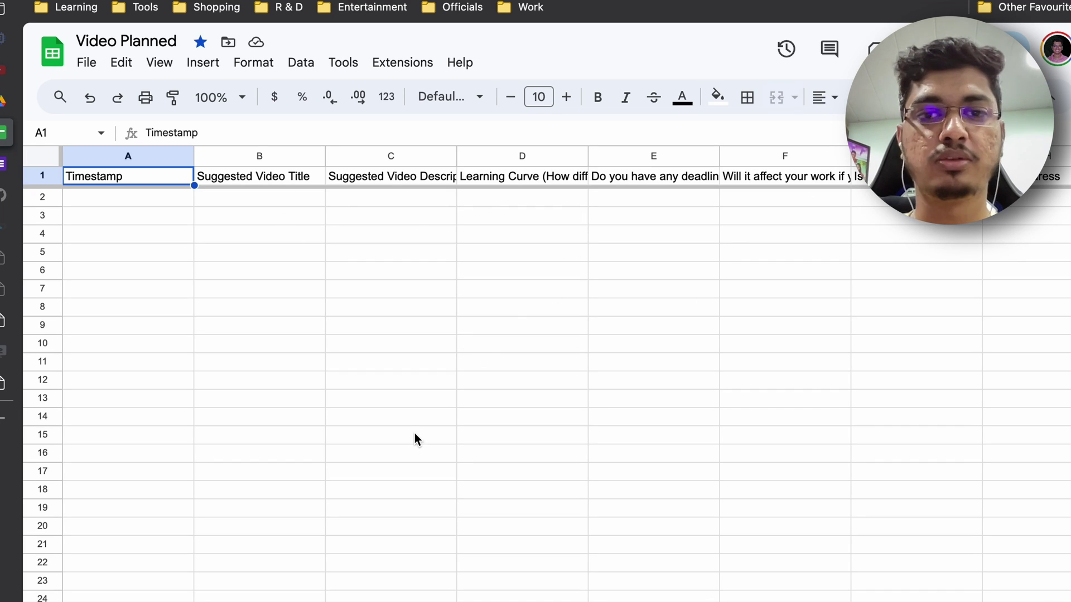
Step: View the Video Planned sheet of Superset video titles and statuses, then return to the GitHub README
{"action": "key", "text": "alt+Down"}
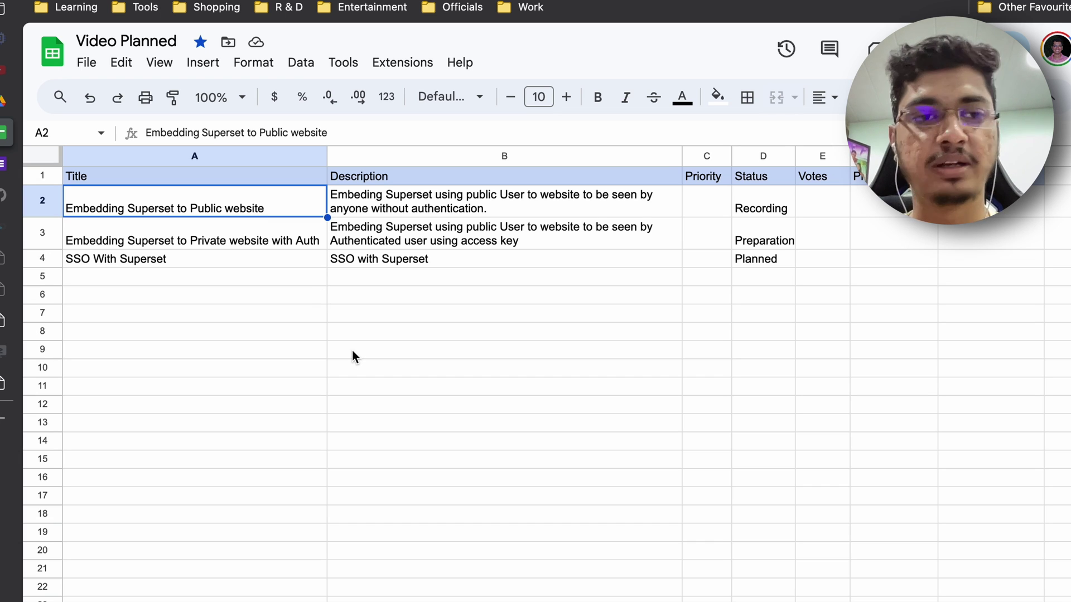
{"action": "left_click", "coordinate": [4, 200]}
{"action": "scroll", "coordinate": [264, 253], "scroll_direction": "up", "scroll_amount": 15}
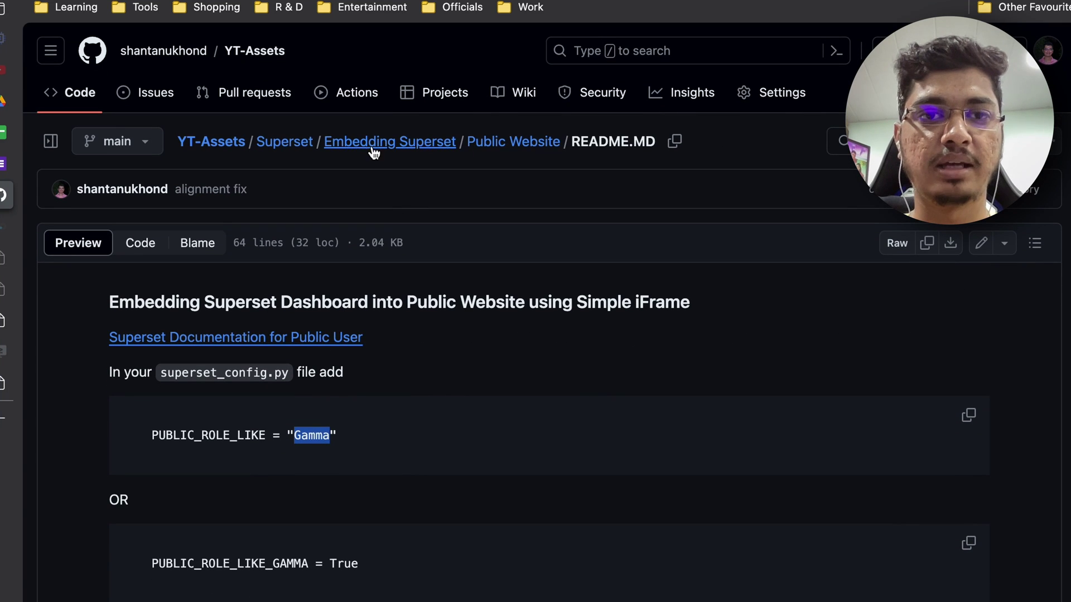
Step: Go up through the Superset folder to the YT-Assets repository front page and scroll to its README
{"action": "left_click", "coordinate": [304, 148]}
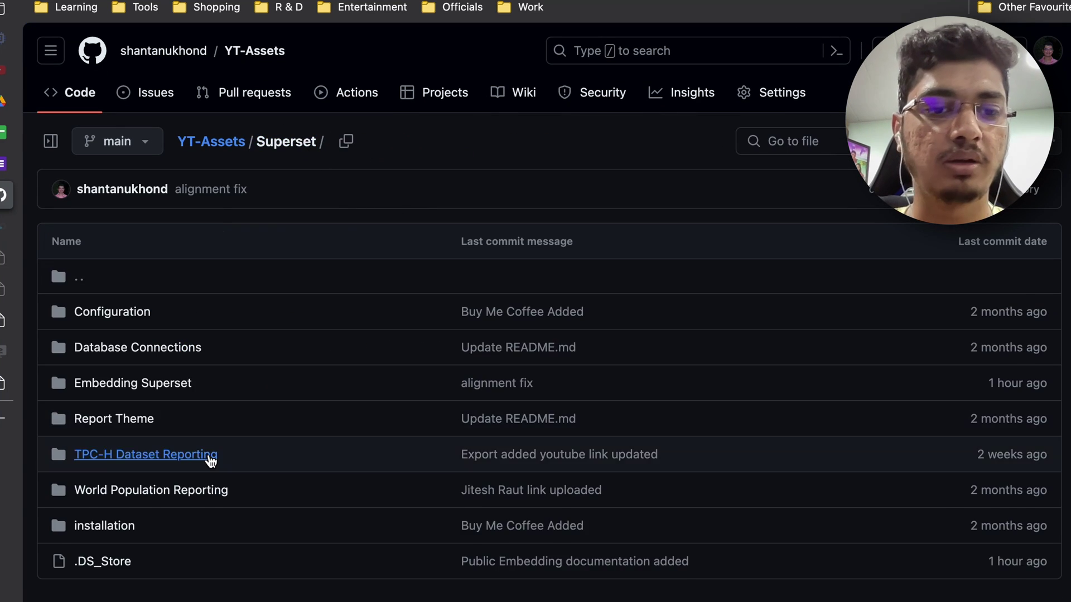
{"action": "scroll", "coordinate": [211, 460], "scroll_direction": "down", "scroll_amount": 1}
{"action": "left_click", "coordinate": [208, 106]}
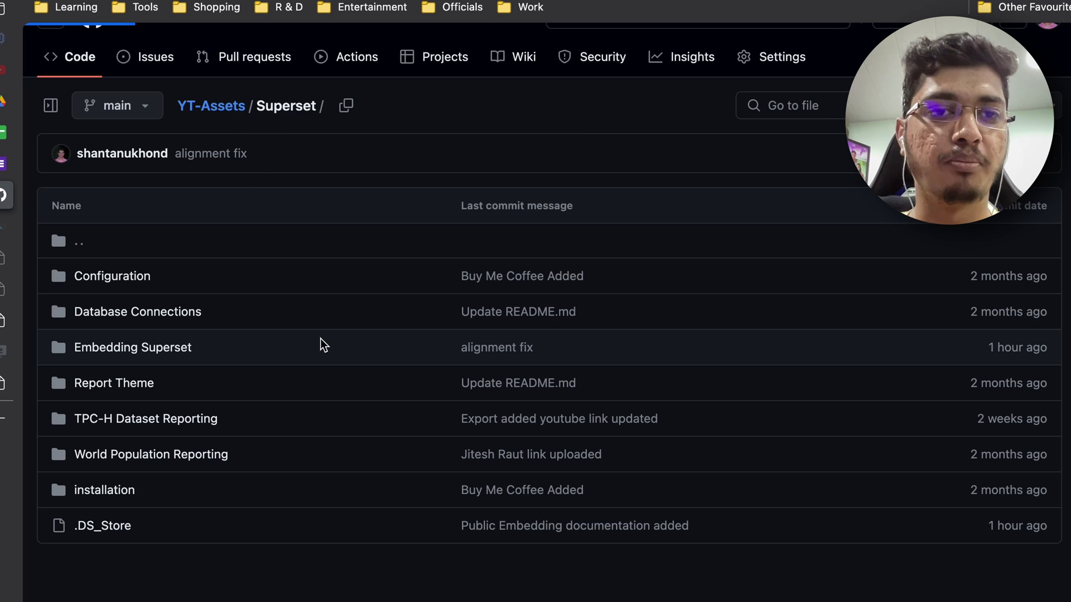
{"action": "scroll", "coordinate": [320, 339], "scroll_direction": "down", "scroll_amount": 3}
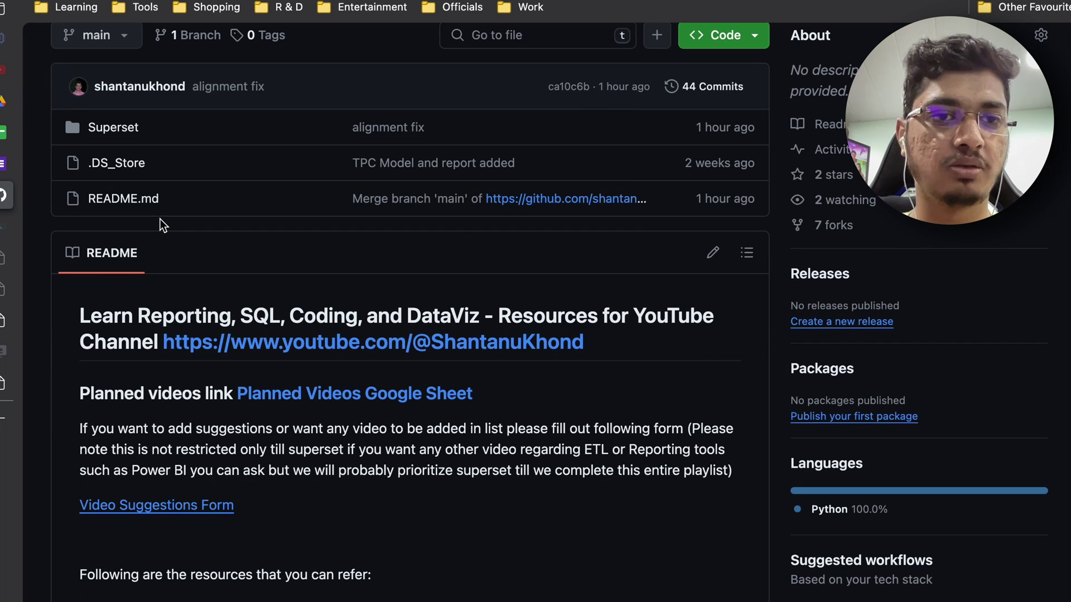
{"action": "left_click_drag", "start_coordinate": [198, 195], "coordinate": [77, 195]}
{"action": "scroll", "coordinate": [222, 294], "scroll_direction": "down", "scroll_amount": 2}
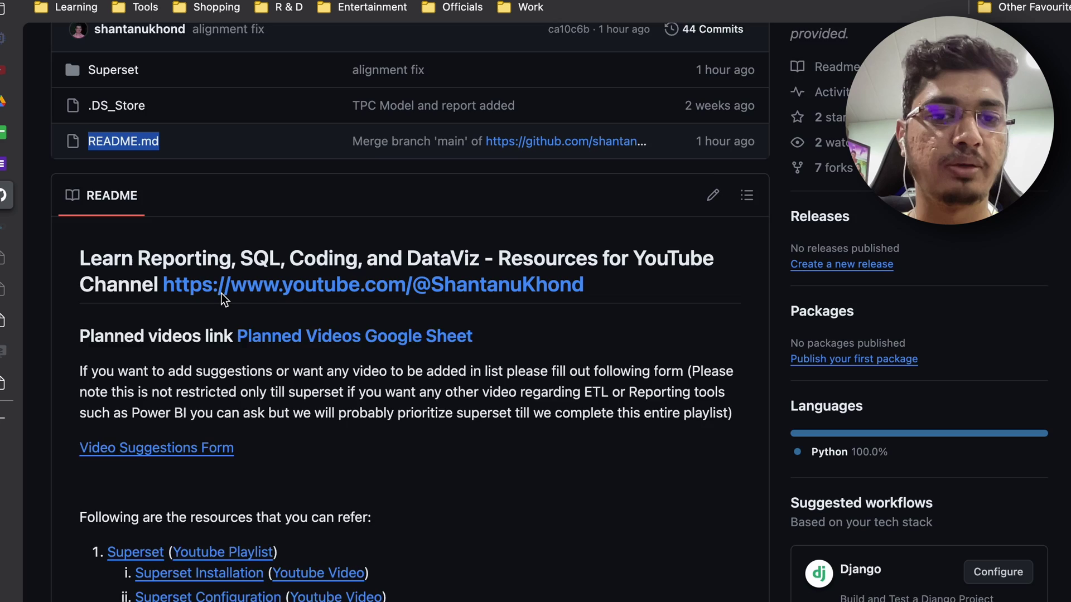
{"action": "scroll", "coordinate": [222, 294], "scroll_direction": "down", "scroll_amount": 1}
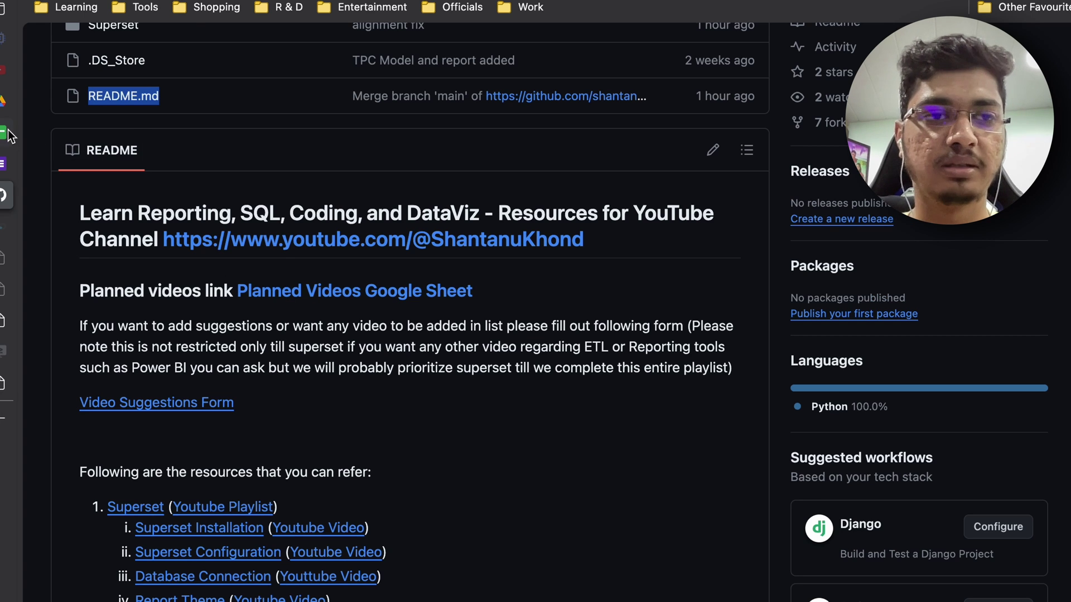
{"action": "left_click", "coordinate": [292, 362]}
{"action": "scroll", "coordinate": [292, 361], "scroll_direction": "down", "scroll_amount": 5}
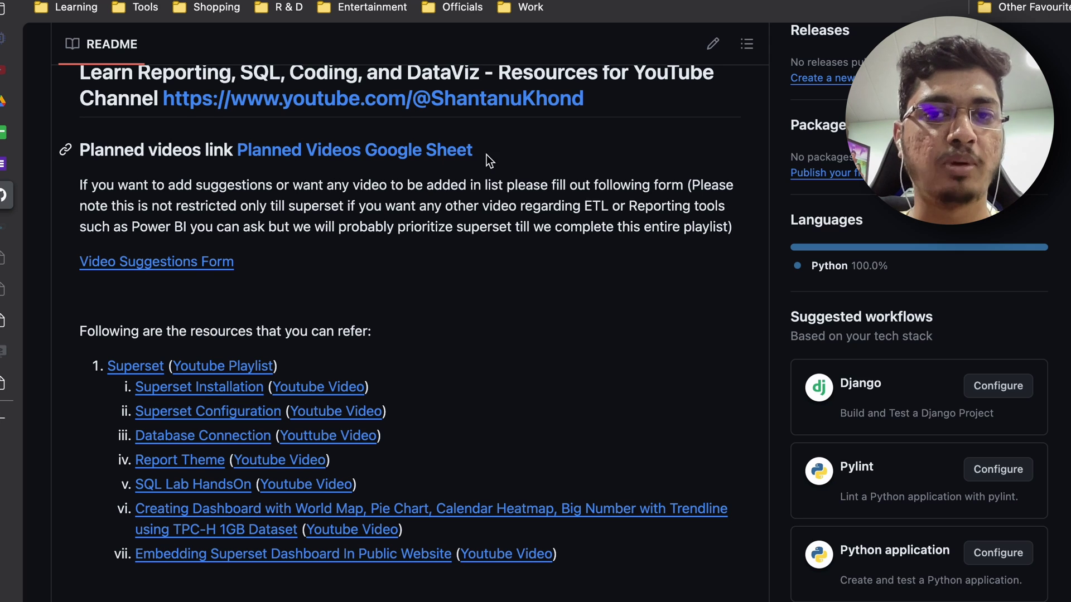
Step: Highlight the Planned Videos Google Sheet and Video Suggestions Form links in the README
{"action": "left_click_drag", "start_coordinate": [489, 153], "coordinate": [237, 151]}
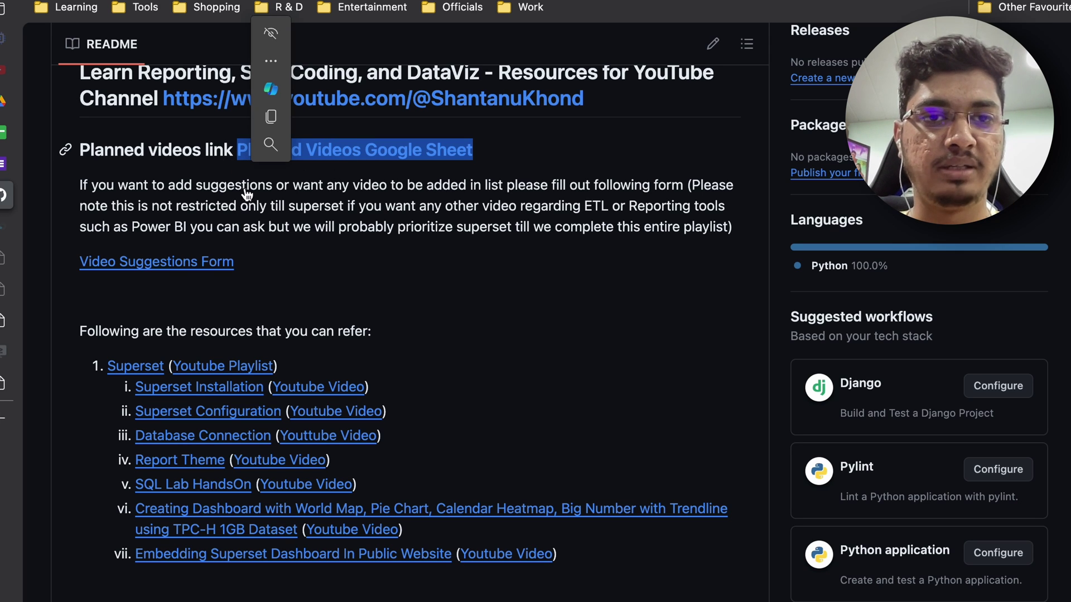
{"action": "left_click", "coordinate": [250, 208]}
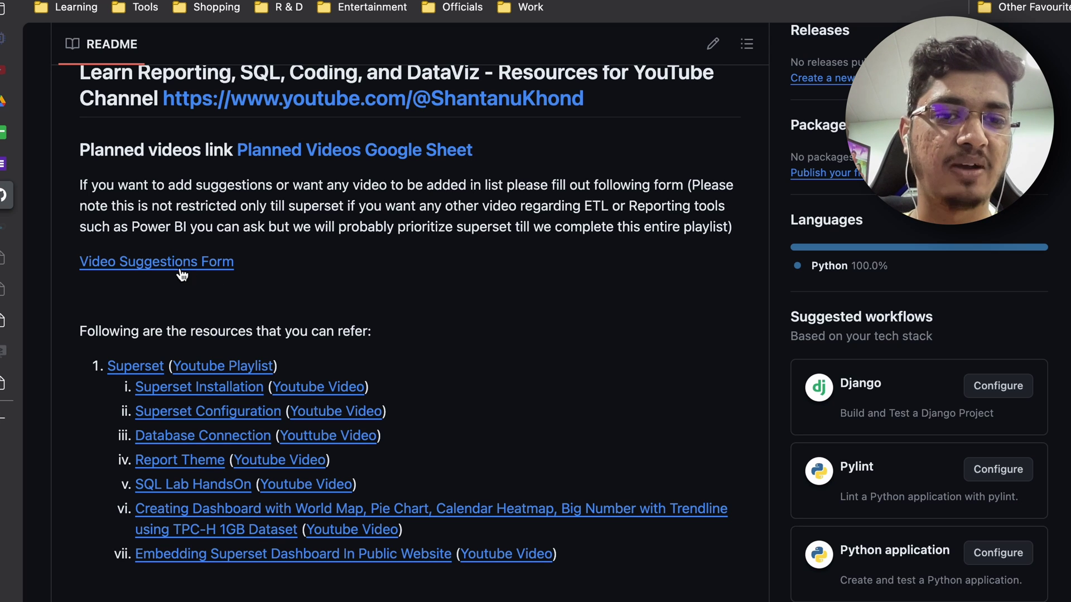
{"action": "left_click_drag", "start_coordinate": [255, 262], "coordinate": [88, 261]}
{"action": "left_click", "coordinate": [382, 244]}
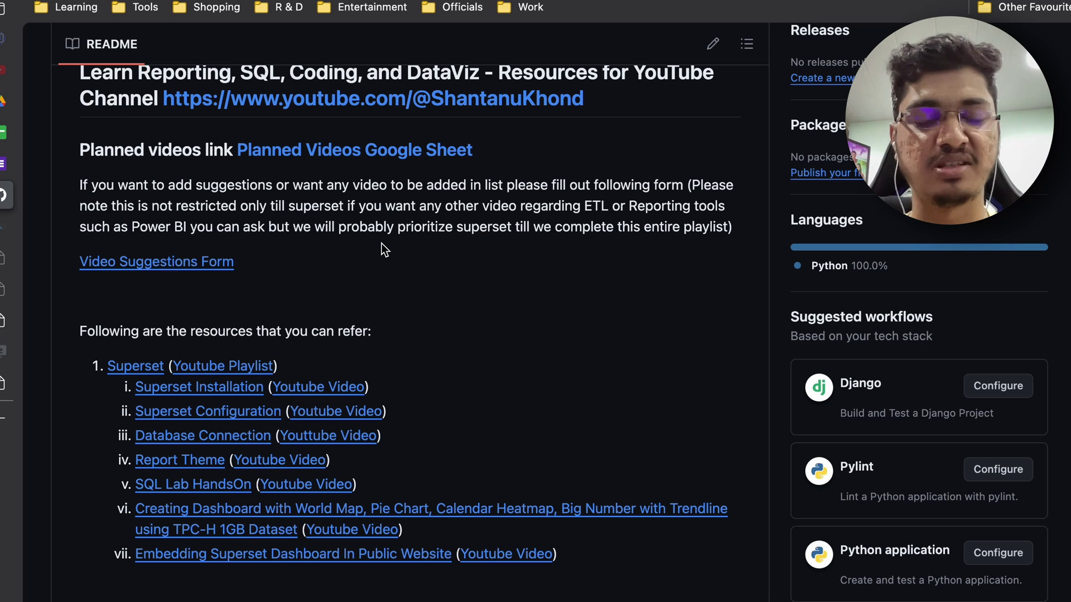
{"action": "scroll", "coordinate": [382, 243], "scroll_direction": "down", "scroll_amount": 2}
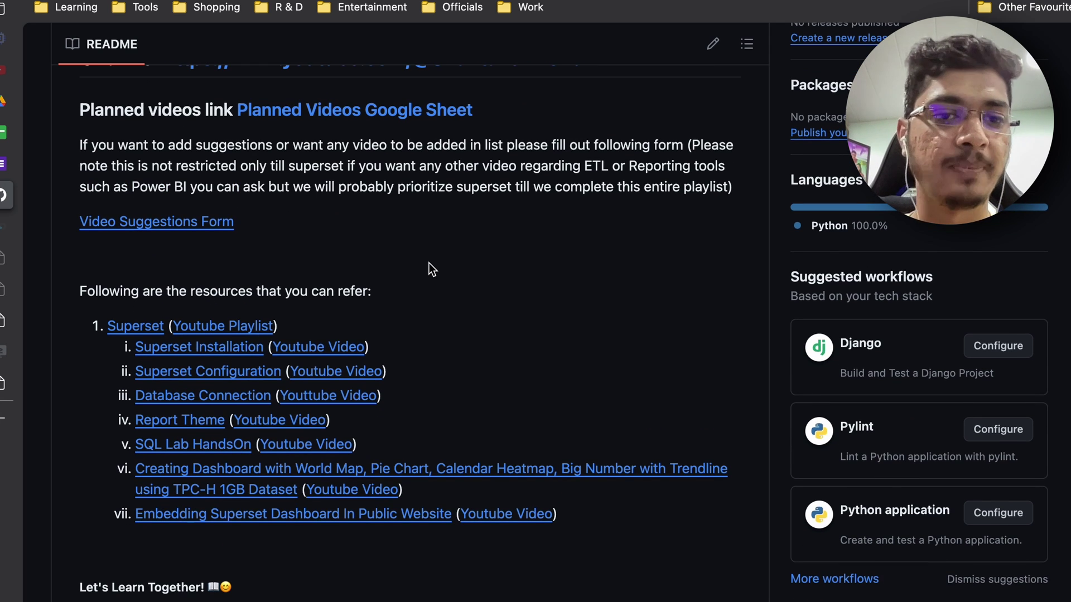
{"action": "scroll", "coordinate": [430, 263], "scroll_direction": "down", "scroll_amount": 3}
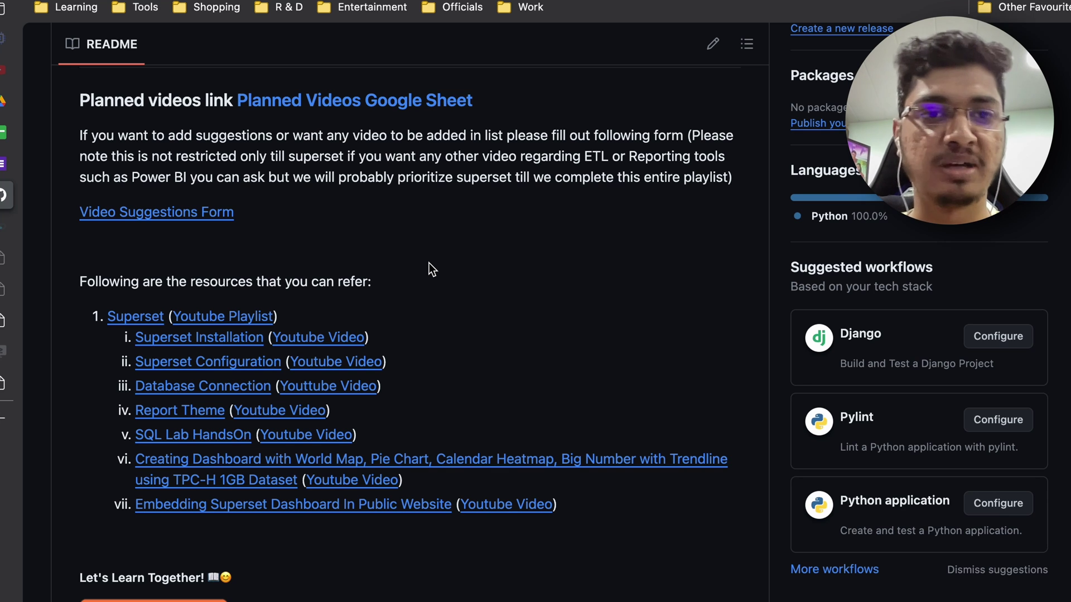
{"action": "scroll", "coordinate": [463, 276], "scroll_direction": "up", "scroll_amount": 3}
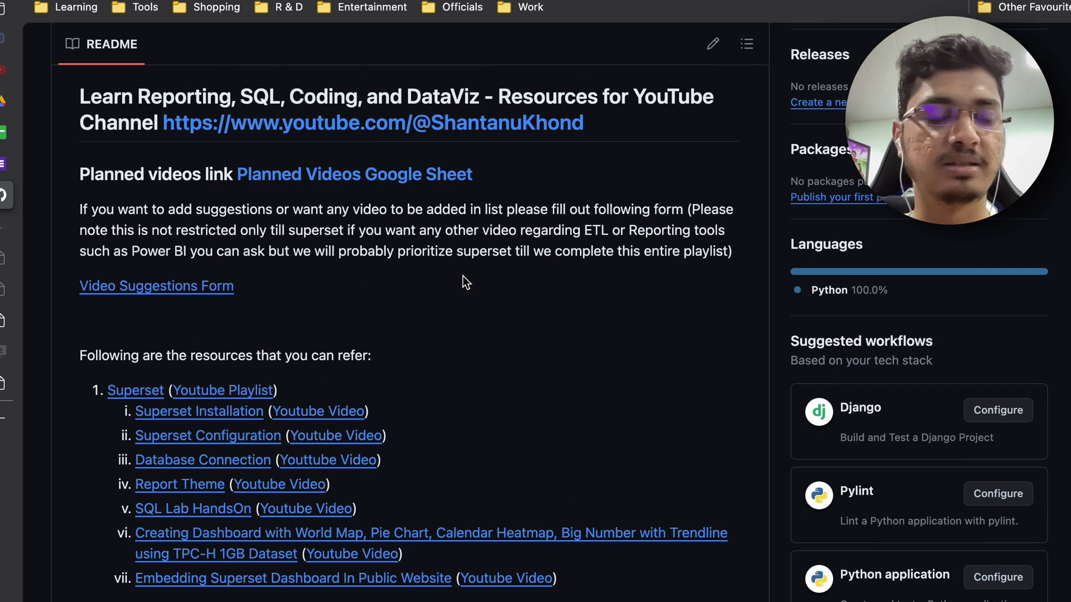